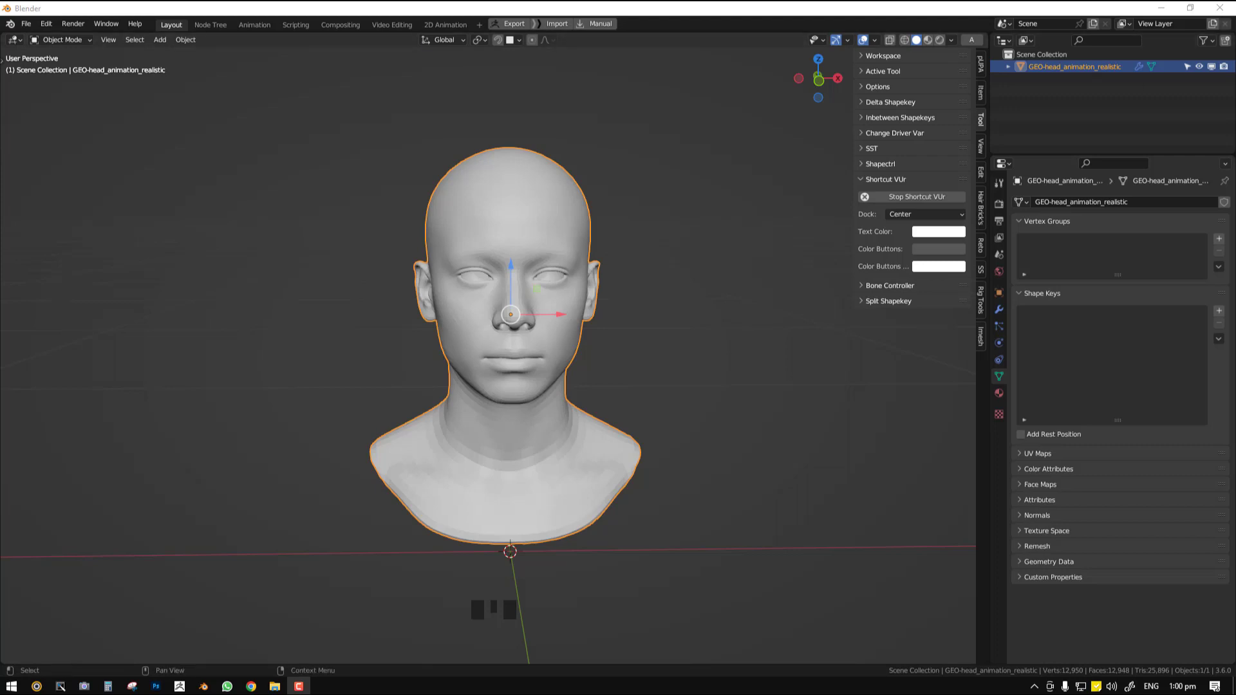
- Extract the shapekey .rar in Downloads\Compressed into Shapectrl.zip and Split Shapekeys.zip
click(274, 686)
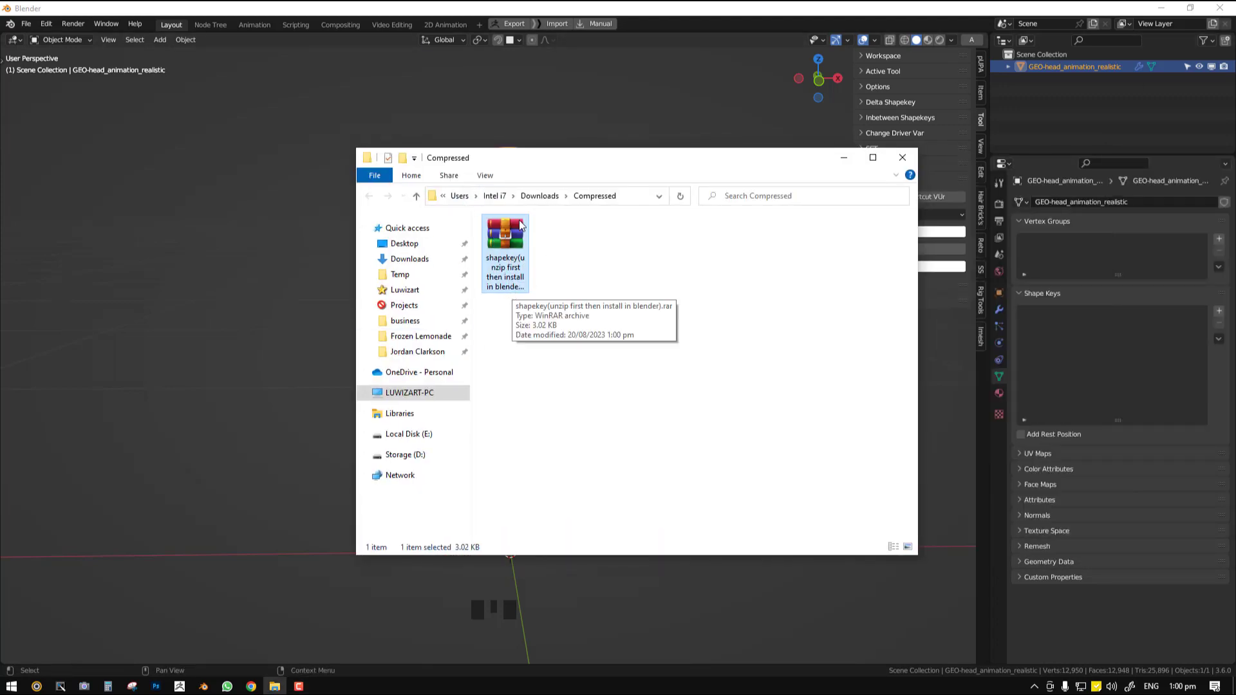
double_click(502, 245)
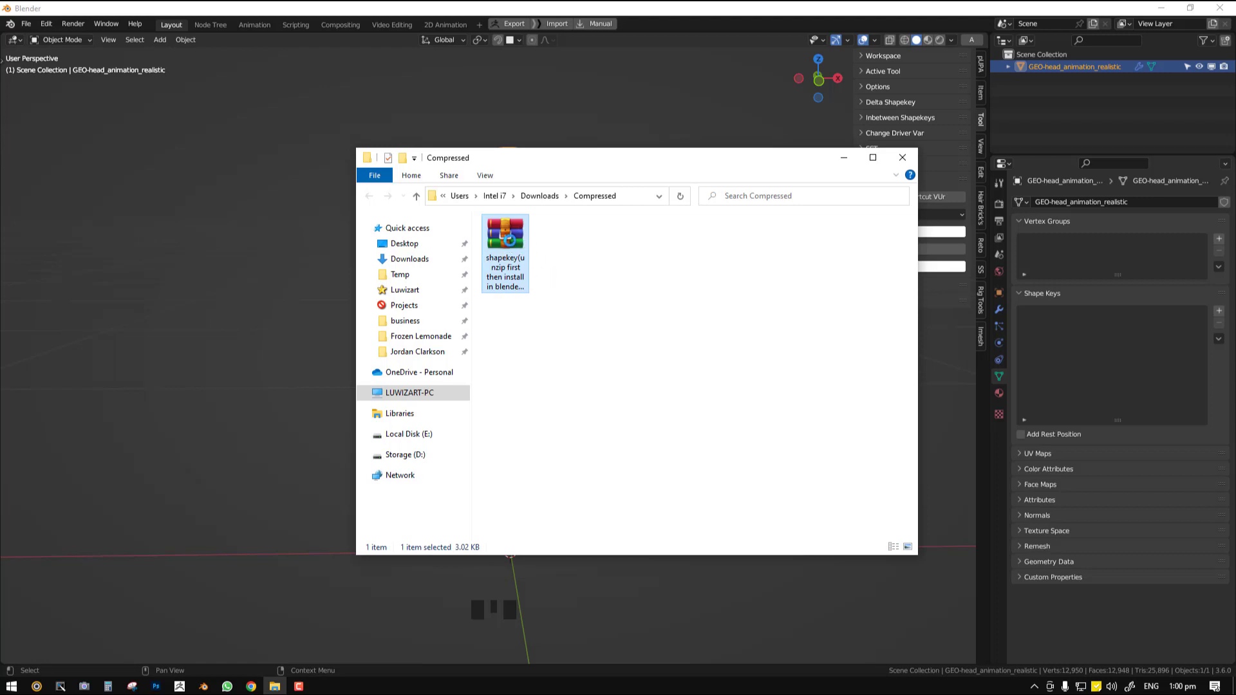
right_click(507, 239)
click(553, 315)
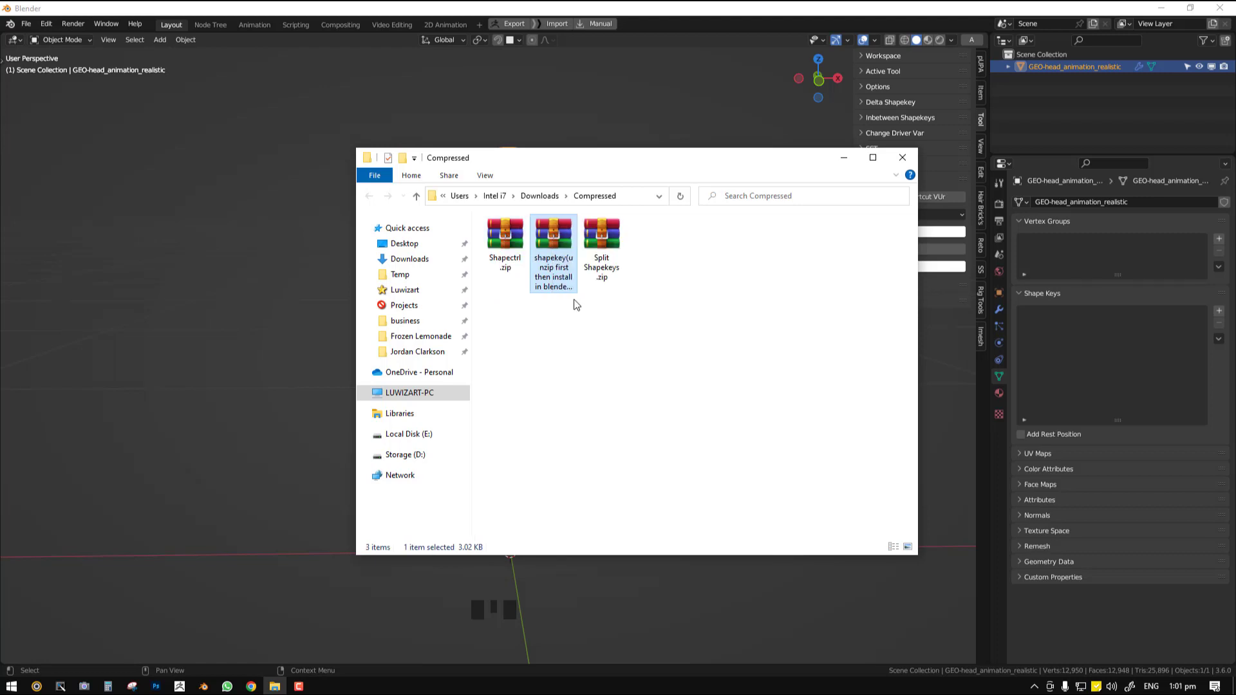
click(508, 254)
click(599, 245)
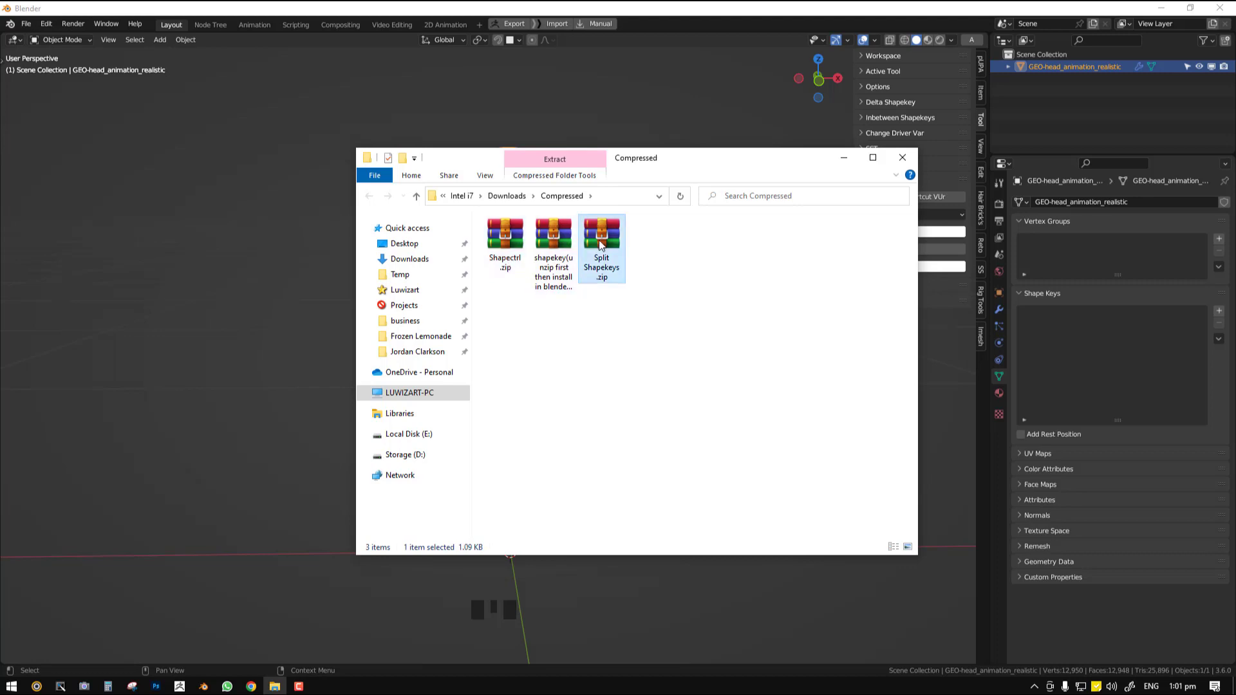
click(506, 242)
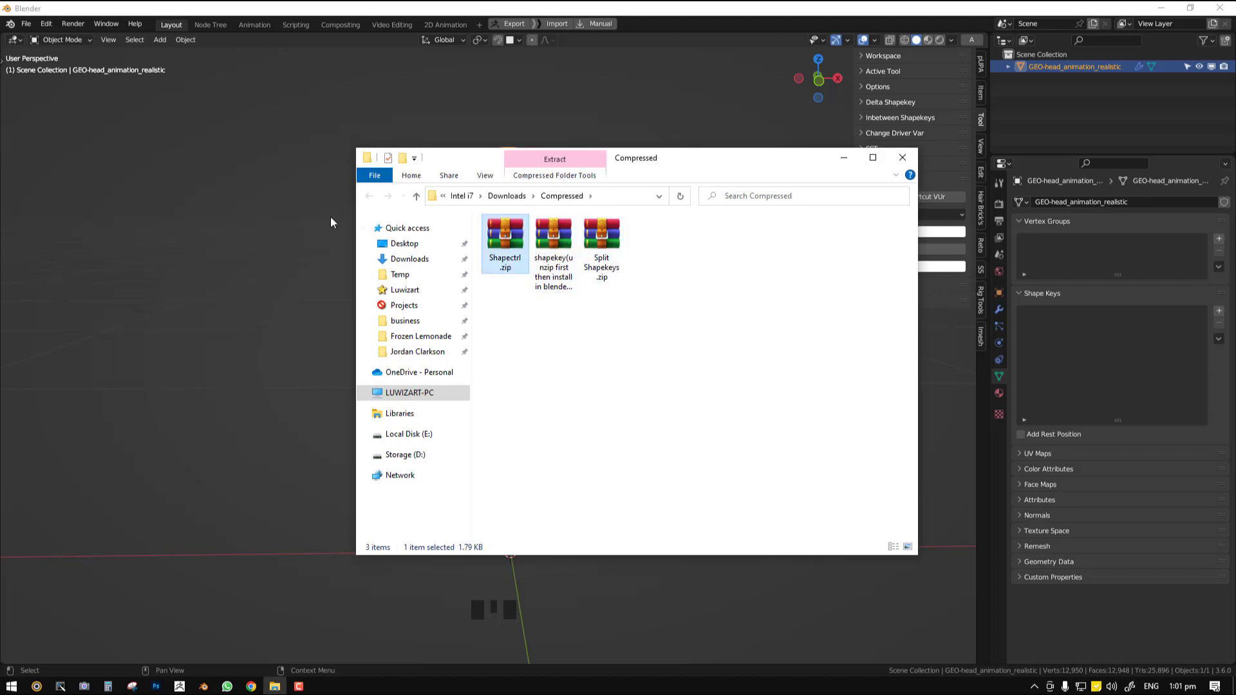
- Install both add-on zips from Downloads\Compressed via Blender's Add-ons preferences
click(243, 218)
key(F4)
click(400, 280)
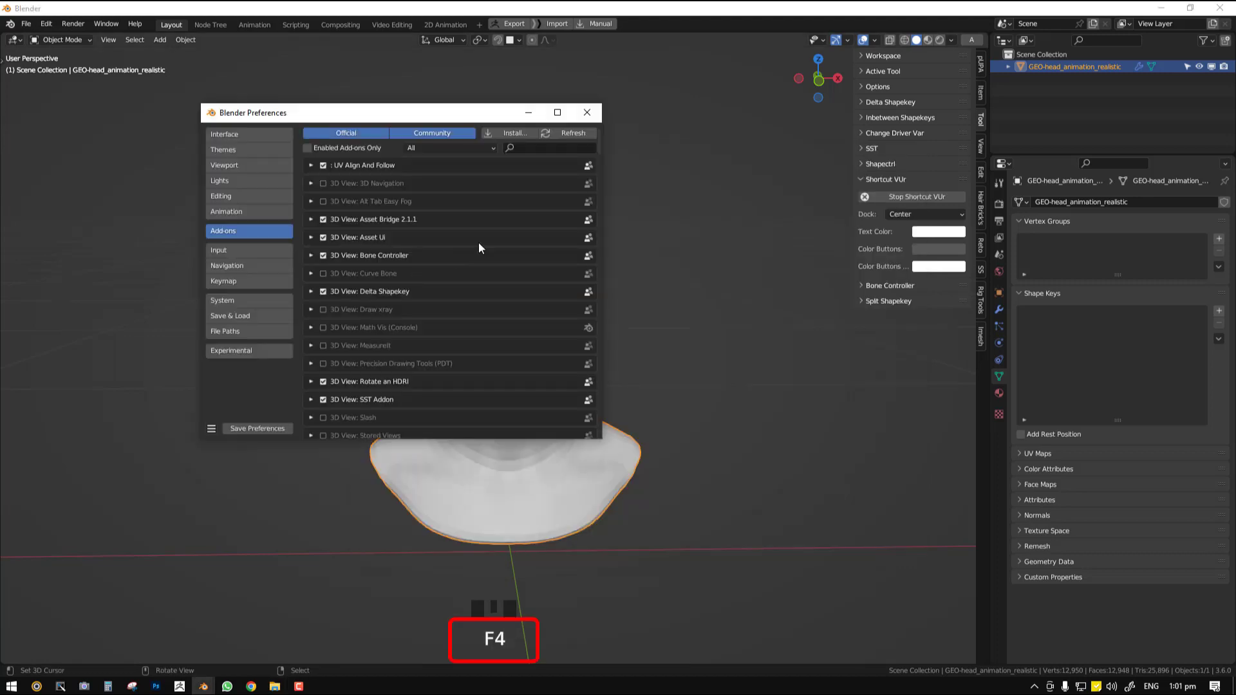
click(511, 132)
click(64, 240)
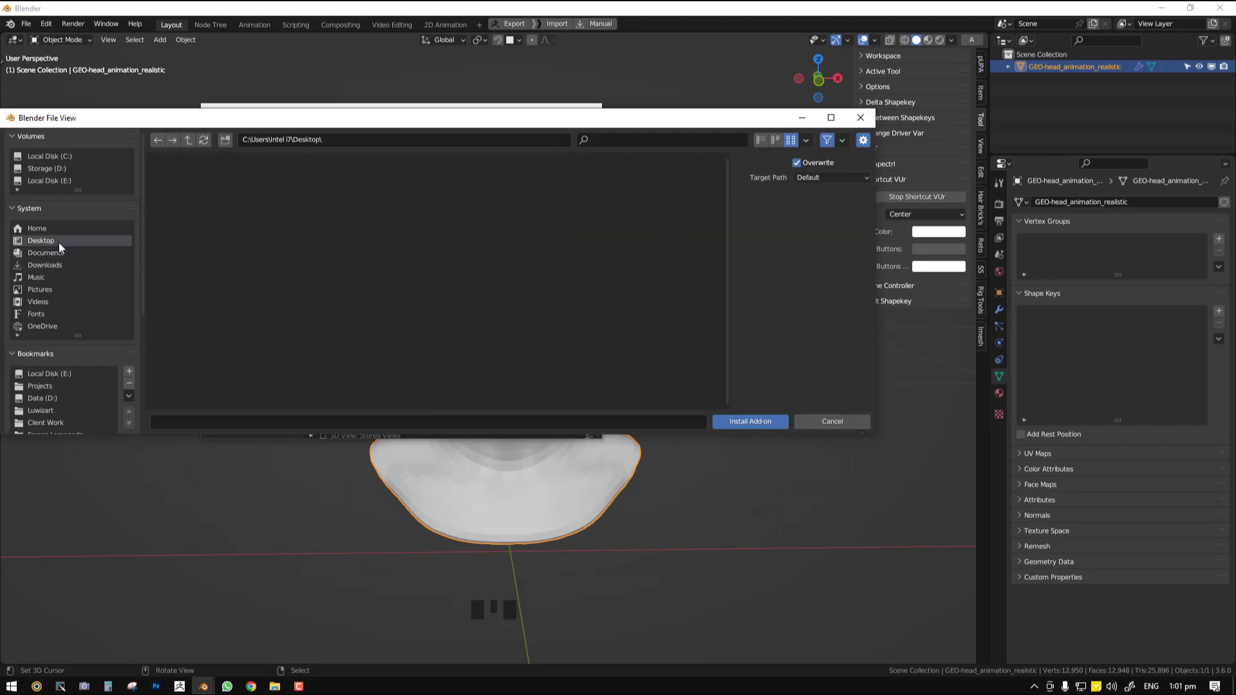
click(81, 264)
double_click(200, 231)
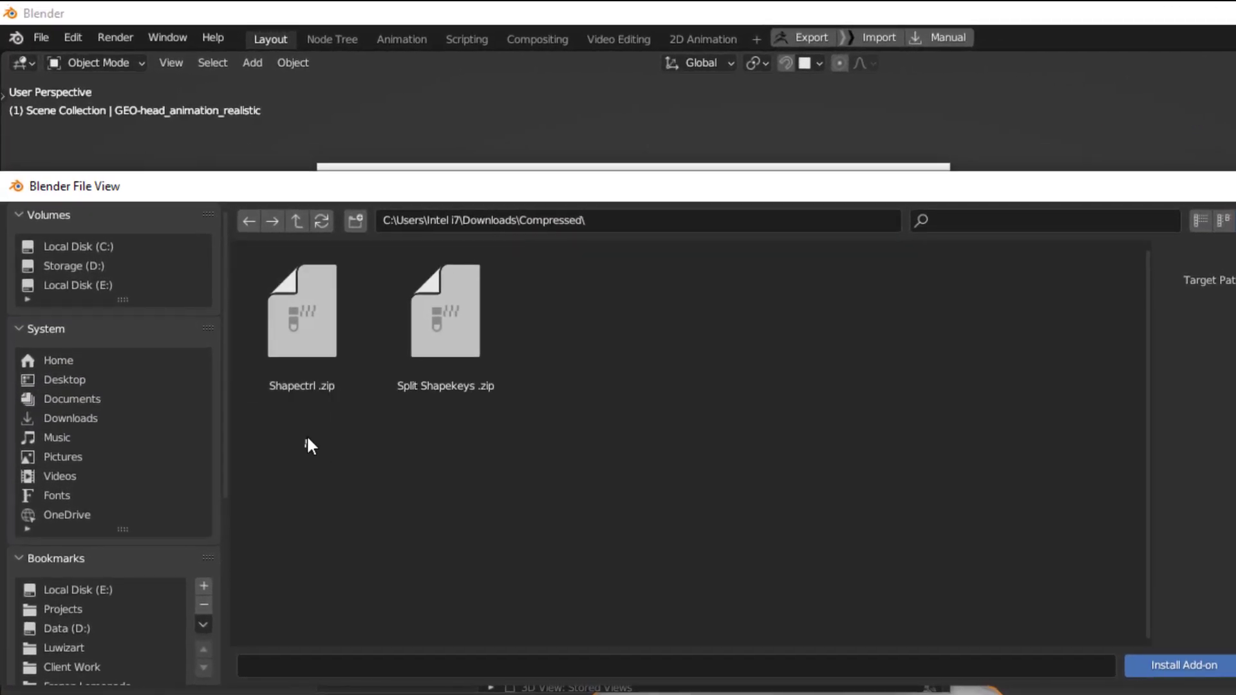
drag(306, 435, 538, 291)
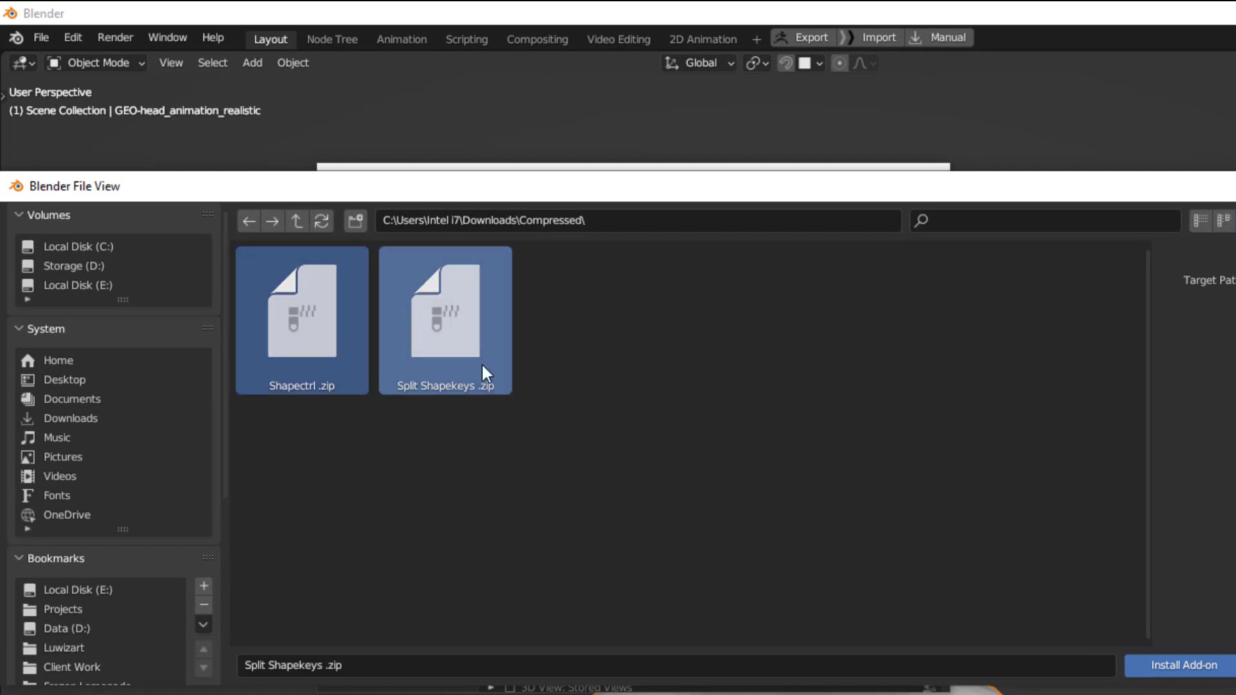
double_click(327, 373)
- Confirm both add-ons are enabled by searching 'spl' and 'ctr', then close Preferences
click(836, 233)
text(spli)
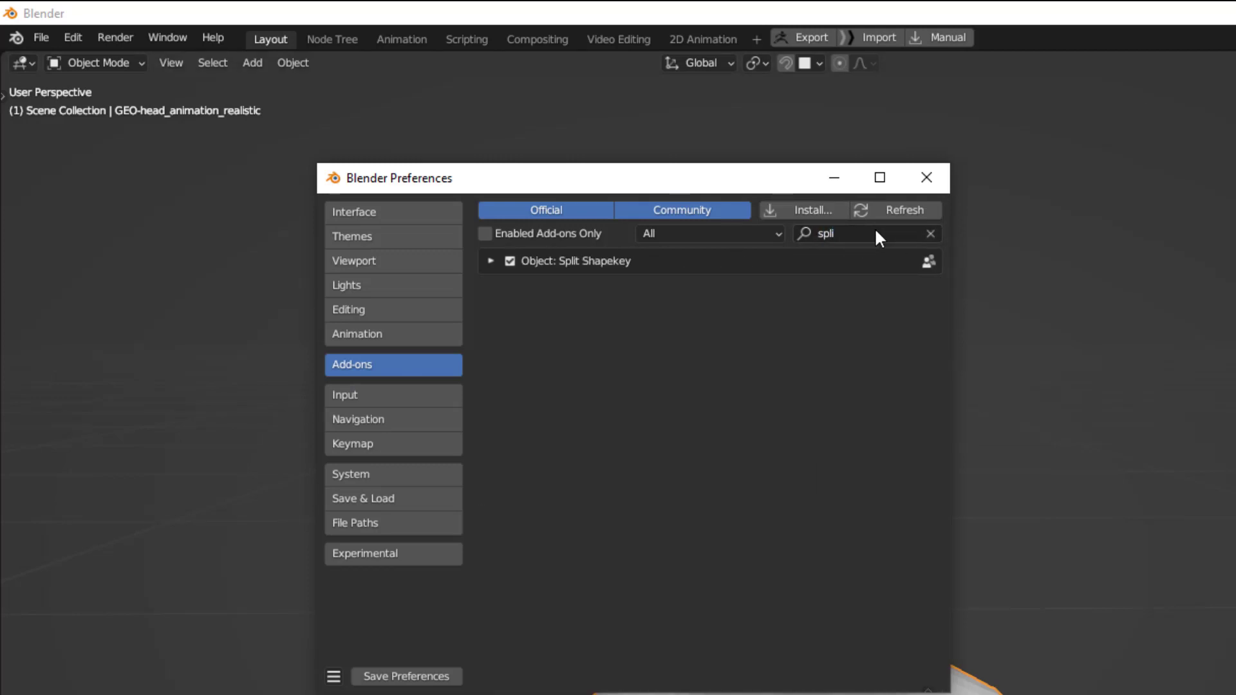
click(860, 233)
key(BackSpace)
text(ctr)
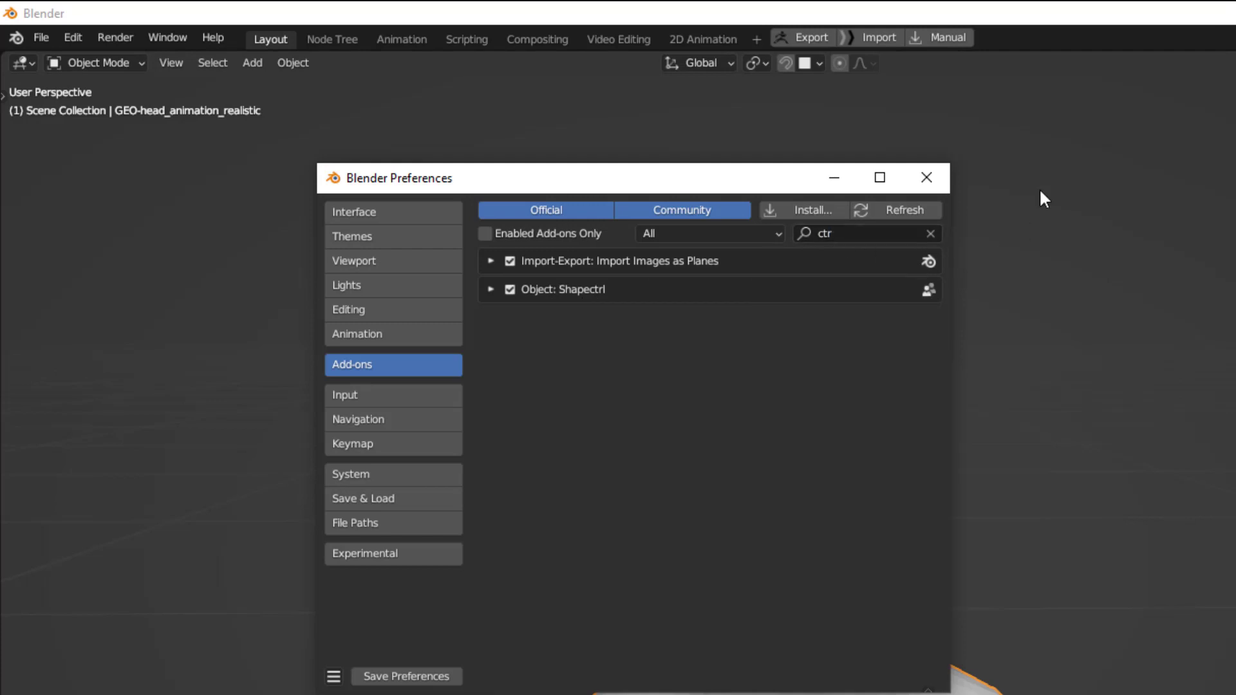
click(926, 177)
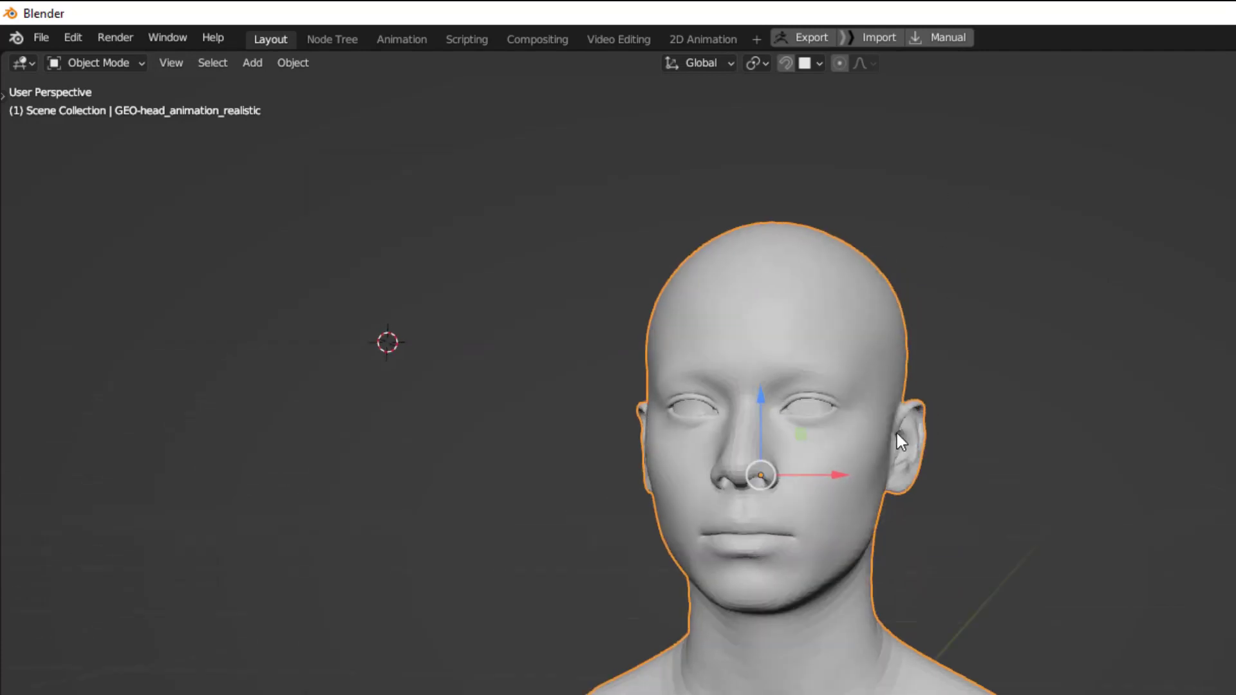
- Add Basis plus a second shape key named SMile, with its value set to 1
key(KP_1)
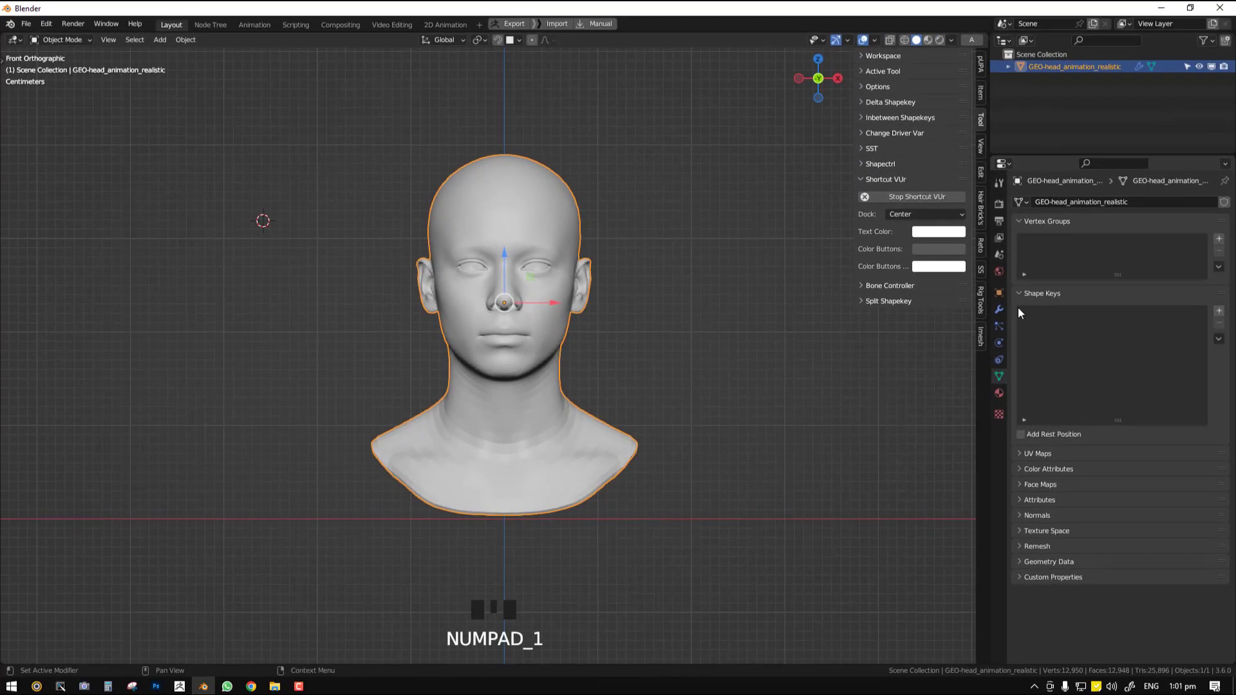
click(1219, 311)
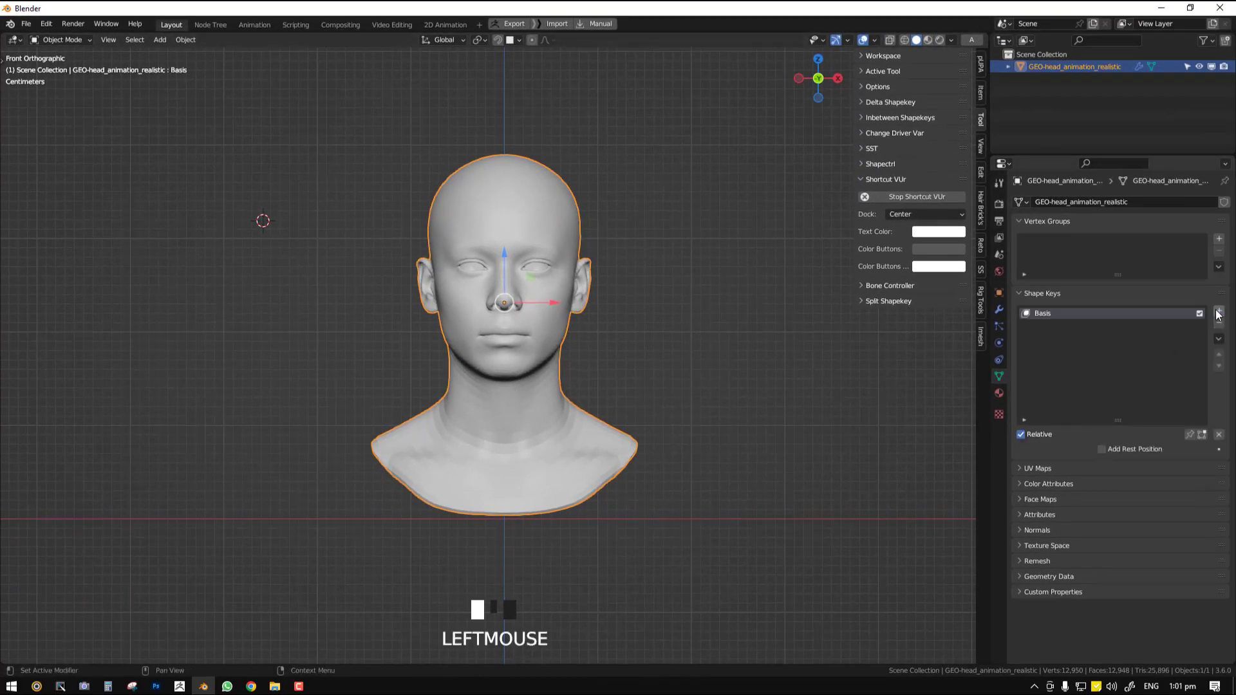
click(1218, 311)
drag(1098, 450, 1210, 450)
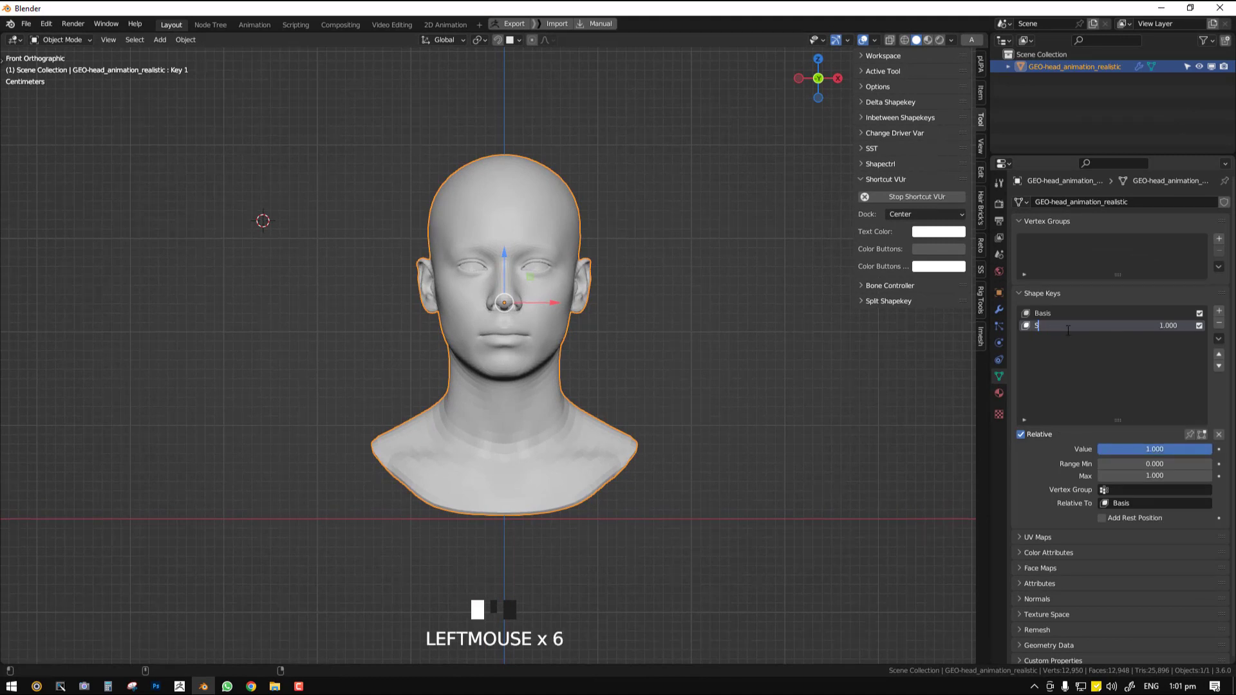
text(Mile)
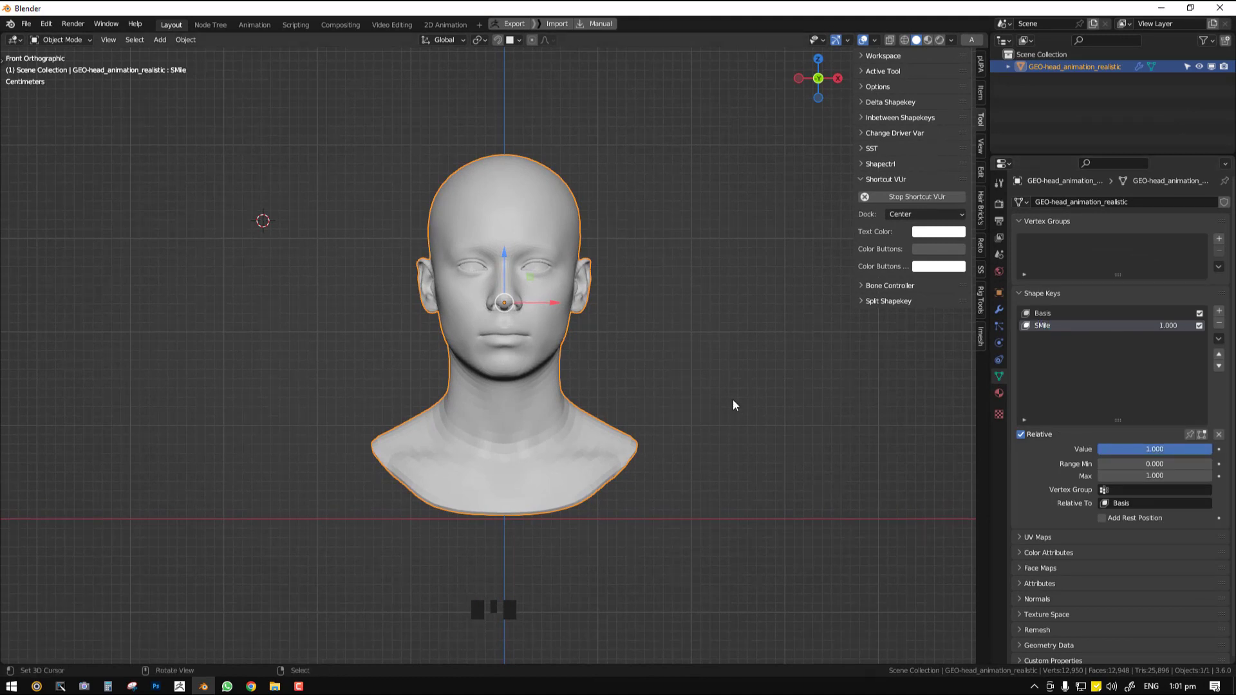
- Enter Sculpt Mode on the face and set up a resized Grab brush
middle_drag(729, 399, 645, 361)
key(ctrl+Tab)
click(654, 464)
scroll(470, 352, up, 2)
scroll(470, 351, up, 1)
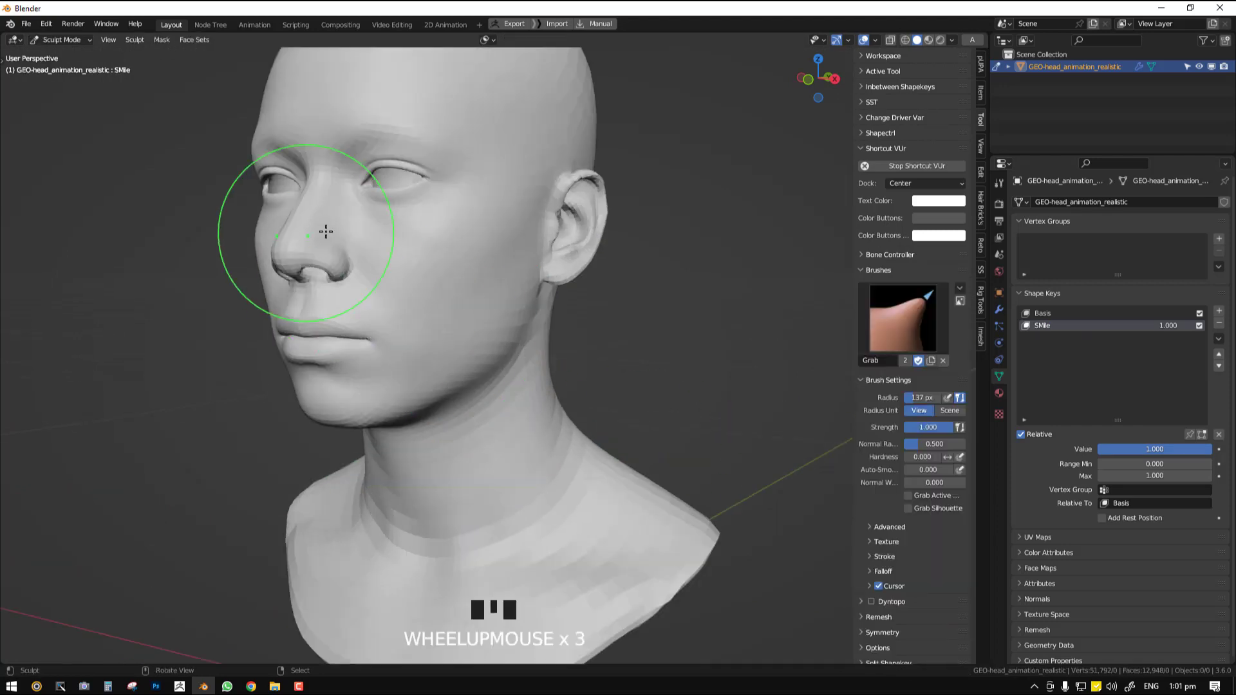
middle_drag(386, 322, 339, 311)
scroll(373, 322, up, 2)
key(f)
click(392, 348)
key(f)
key(f)
key(g)
- Pull the mouth corners up into a smile and preview SMile at 1
drag(388, 345, 399, 343)
middle_drag(399, 343, 249, 326)
click(148, 325)
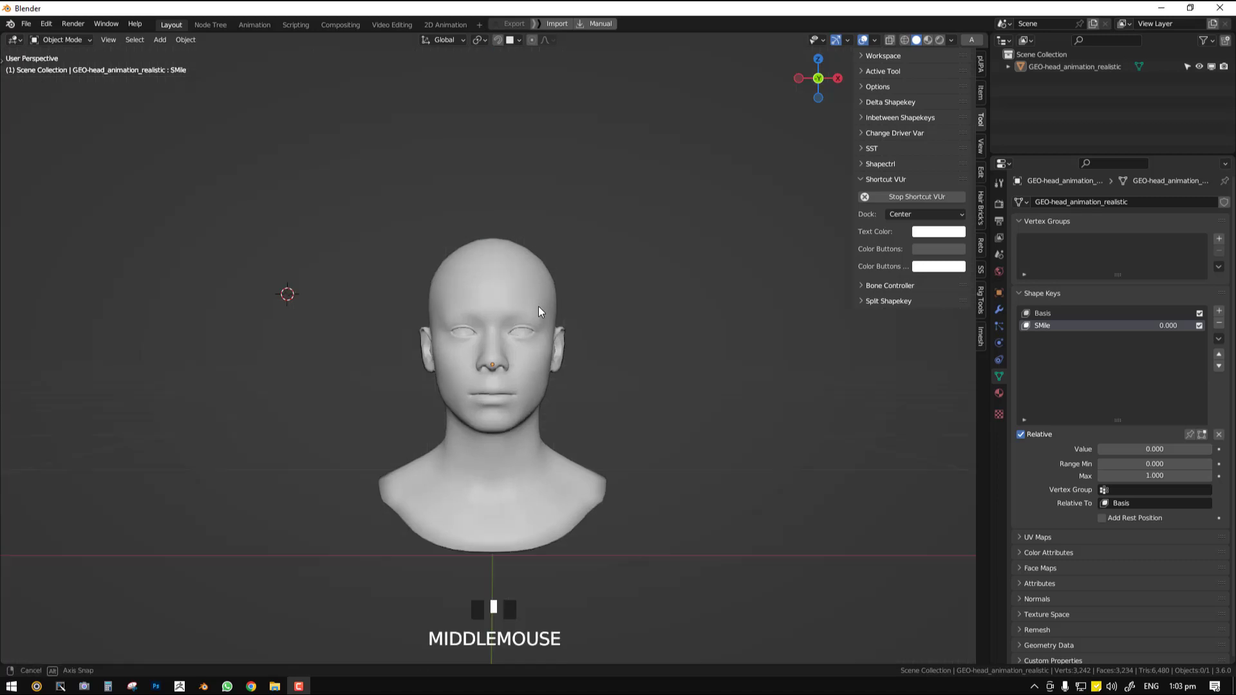
scroll(504, 300, up, 2)
middle_drag(538, 306, 559, 321)
scroll(559, 321, up, 2)
drag(1133, 449, 1210, 448)
- Set the SMile value back to 0 for a neutral face in front view
key(KP_1)
scroll(560, 348, up, 2)
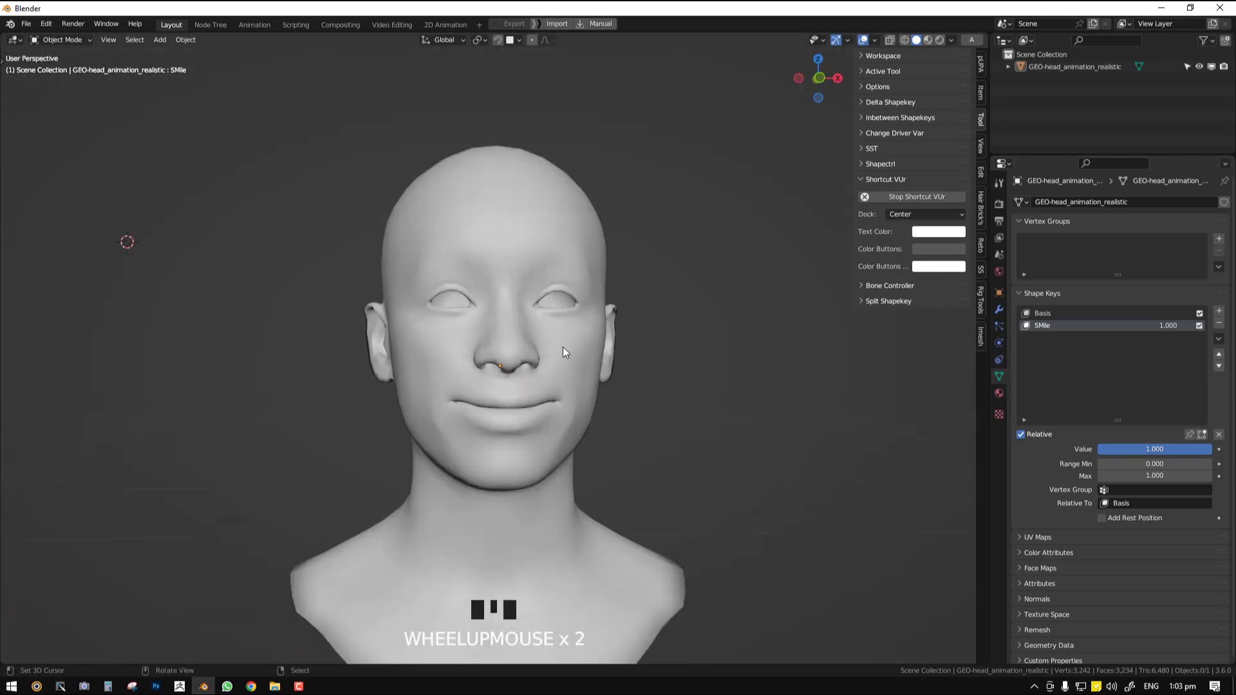
mouse_move(560, 347)
middle_down()
mouse_move(600, 369)
mouse_move(560, 371)
middle_up()
drag(1160, 453, 1100, 449)
key(KP_1)
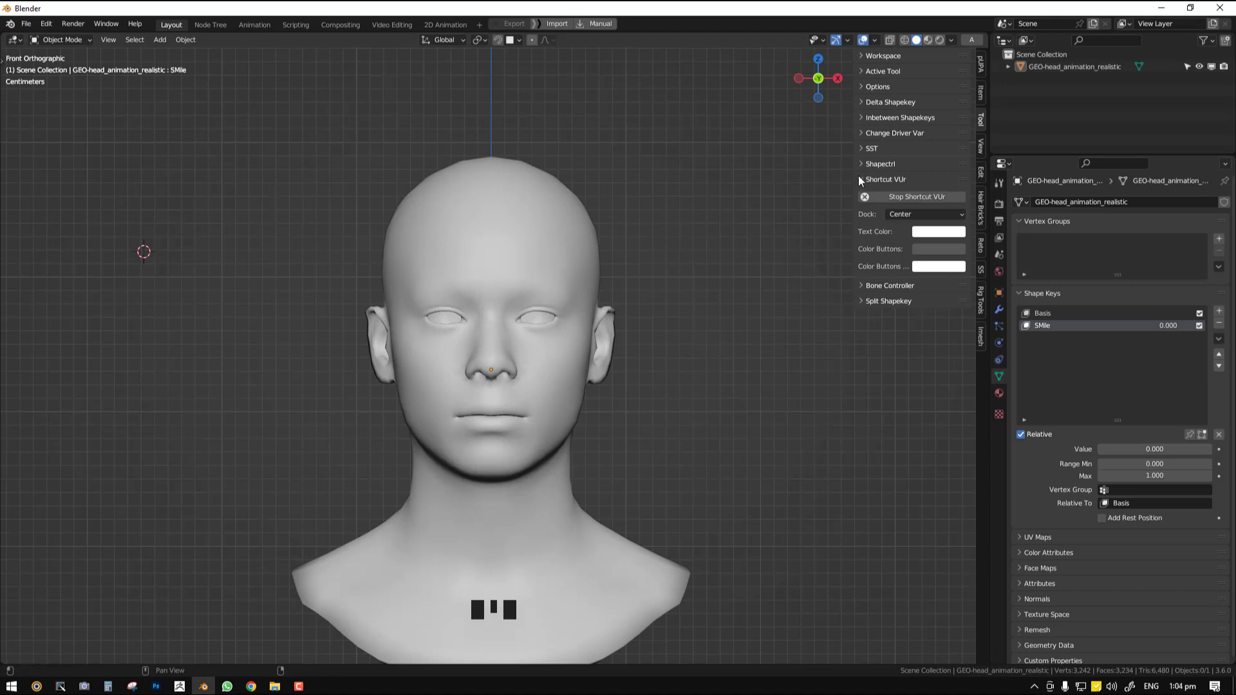
- Expand the Split Shapekey settings in the sidebar and select the head
click(883, 300)
scroll(612, 348, down, 2)
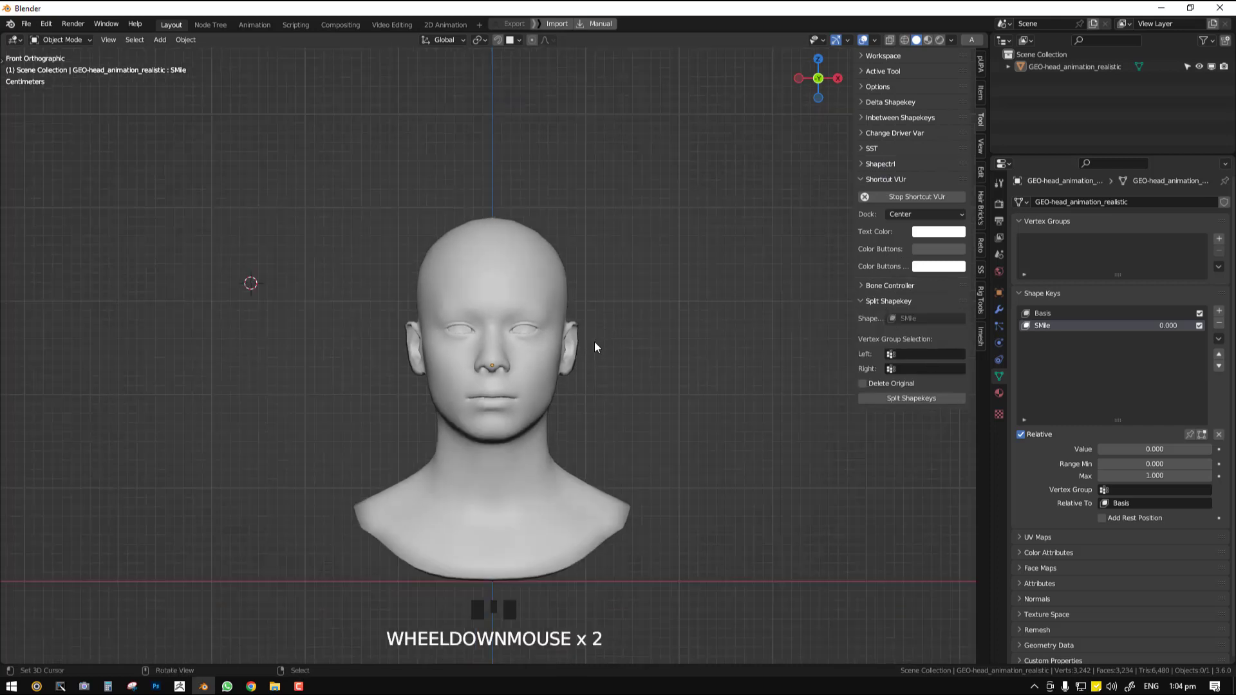
middle_drag(593, 345, 557, 346)
scroll(557, 346, up, 2)
key(KP_1)
shift+middle_drag(601, 397, 546, 303)
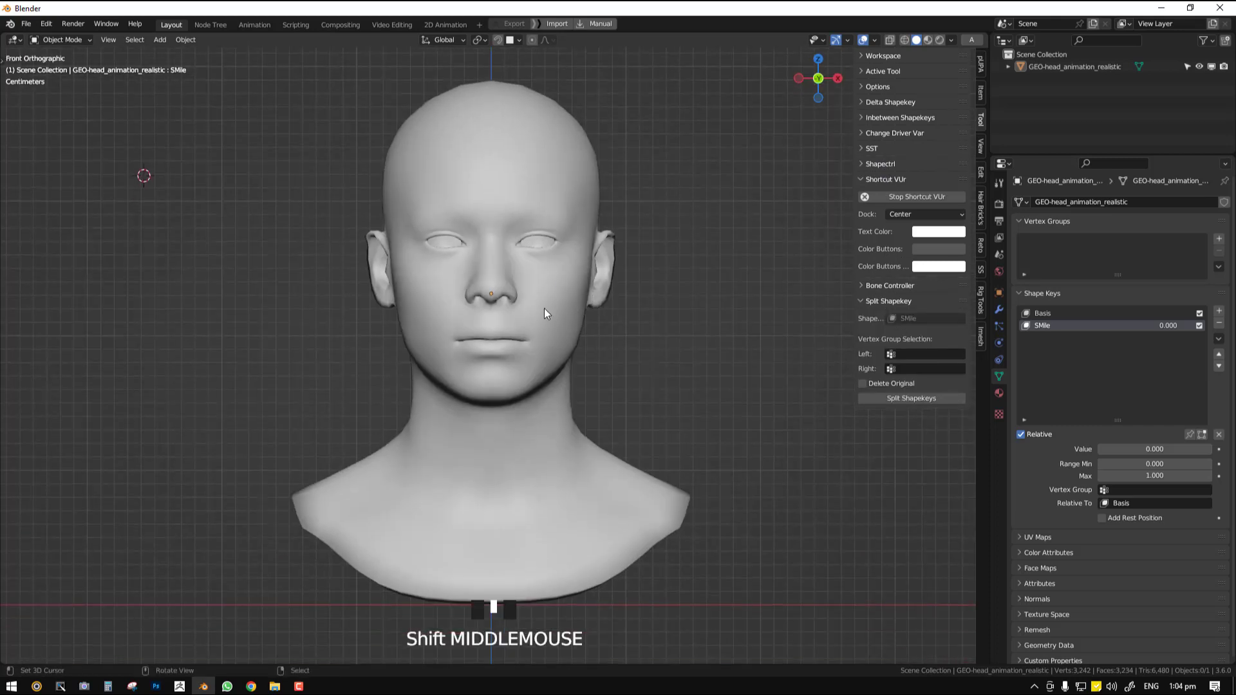
right_click(554, 293)
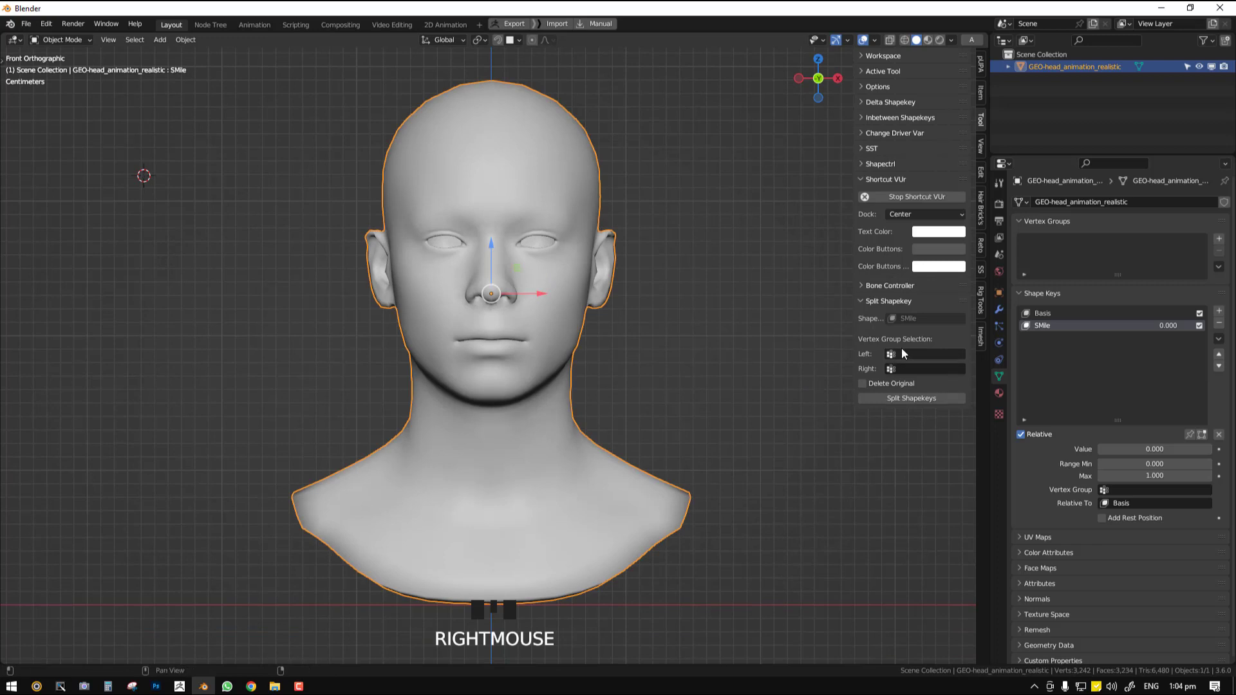
- In Edit Mode with wireframe X-ray, box-select the right half of the head's vertices
key(Tab)
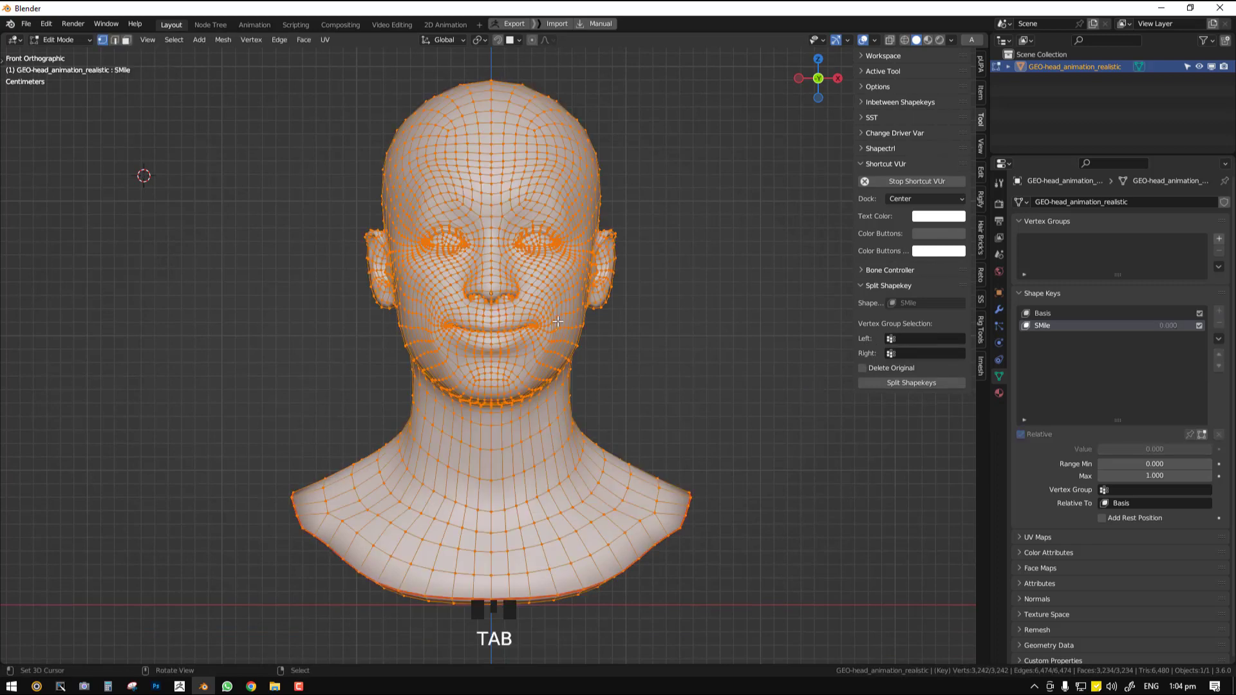
key(alt+KP_2)
key(alt+KP_3)
key(shift+z)
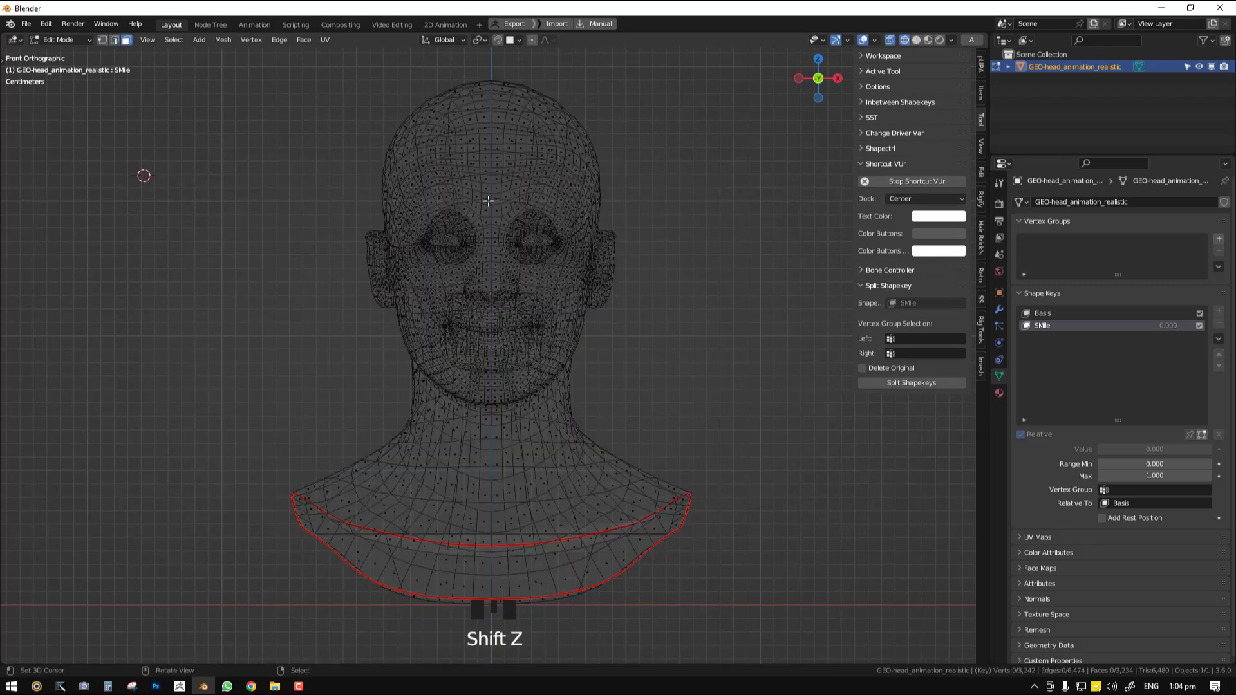
key(b)
drag(487, 48, 865, 663)
key(b)
drag(440, 160, 486, 413)
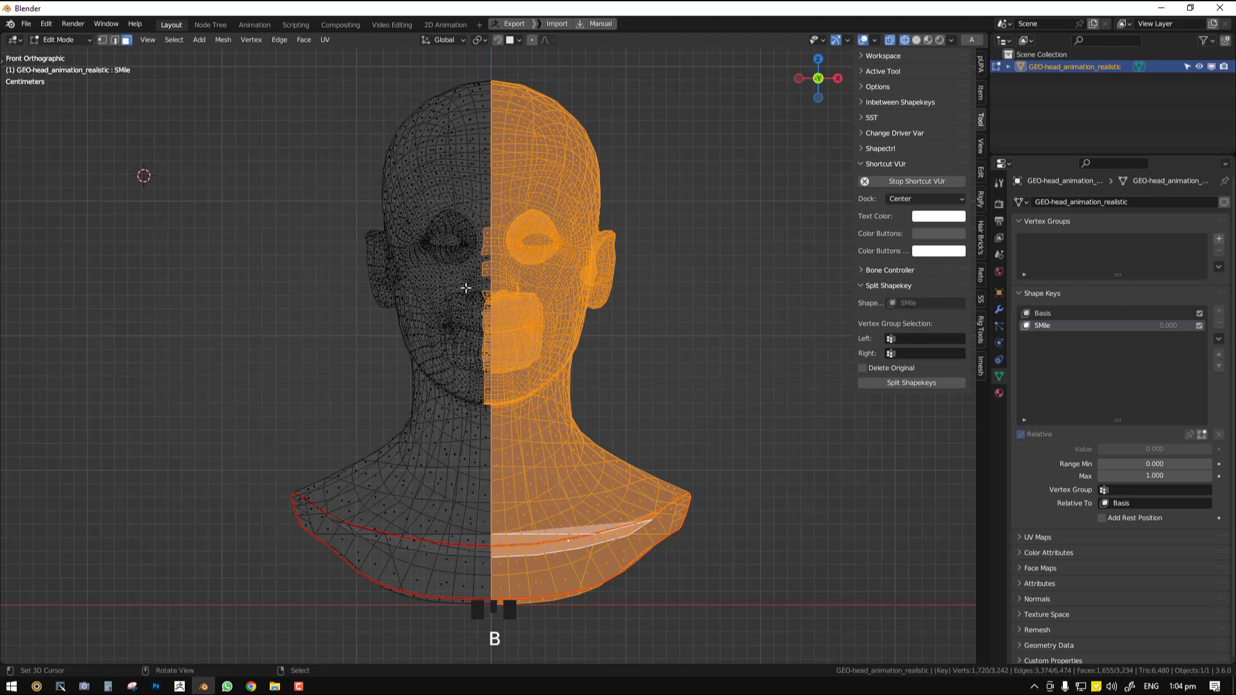
key(b)
middle_drag(466, 218, 490, 442)
- Assign the selected half to a new vertex group and the inverted half to group R
click(1219, 238)
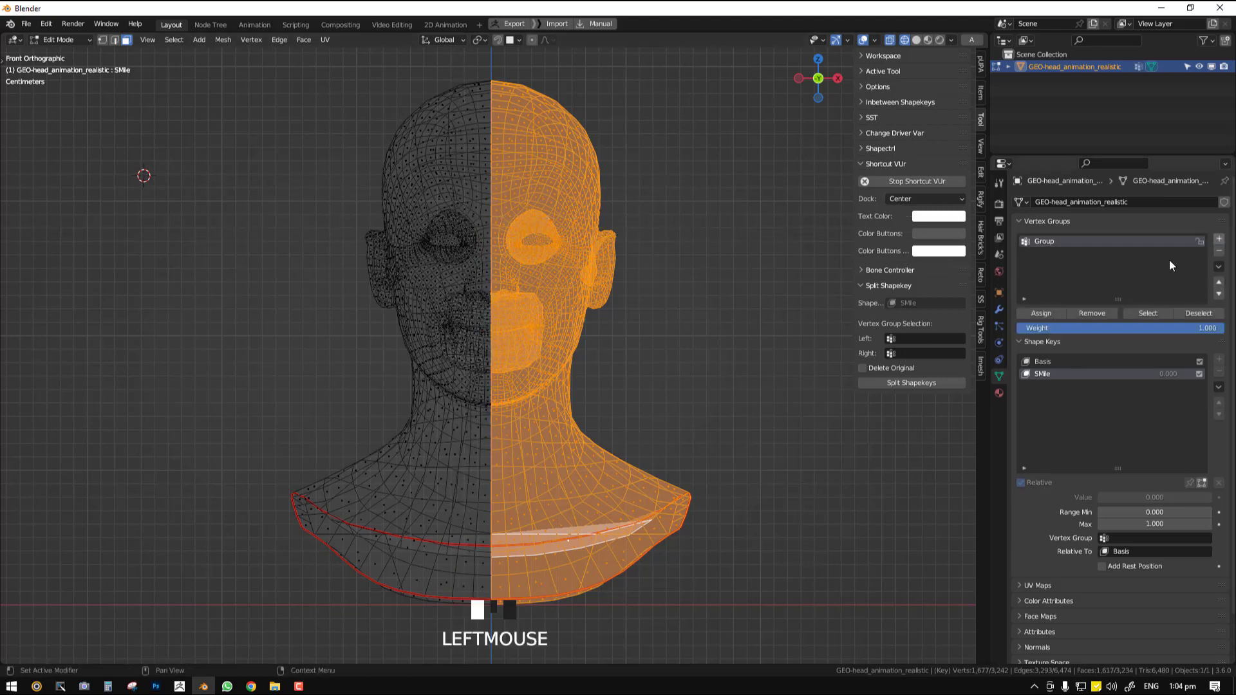
click(1043, 313)
click(1042, 313)
key(ctrl+i)
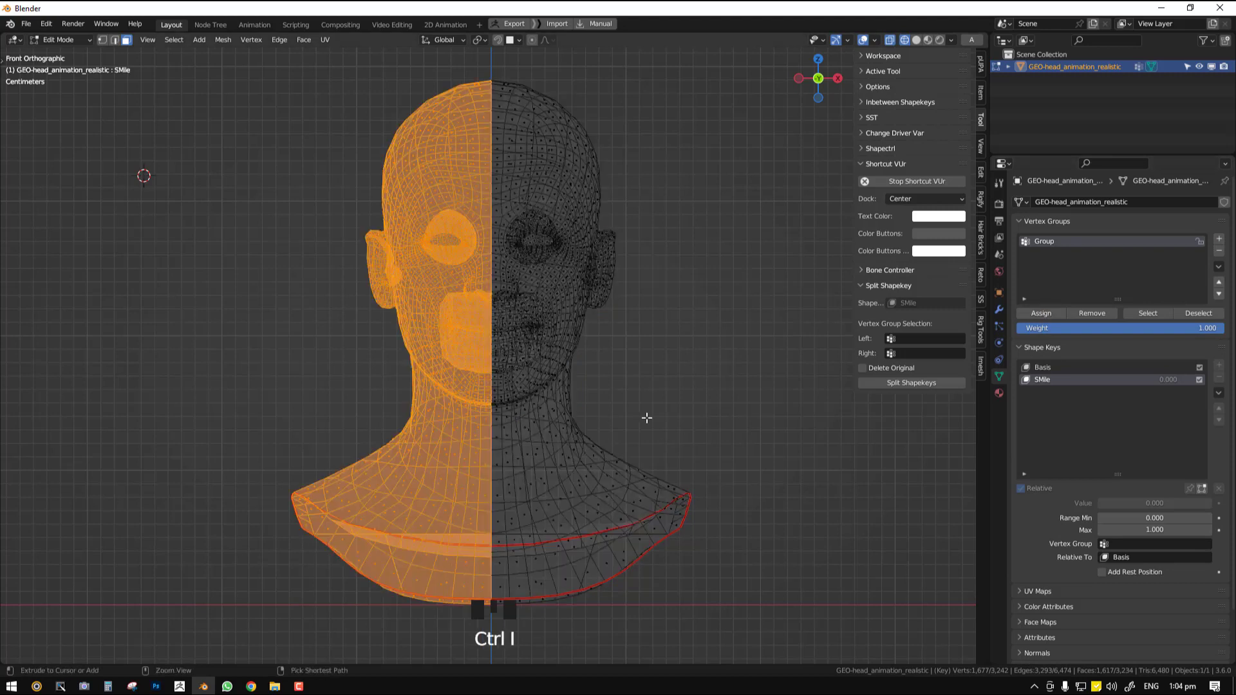
click(1219, 239)
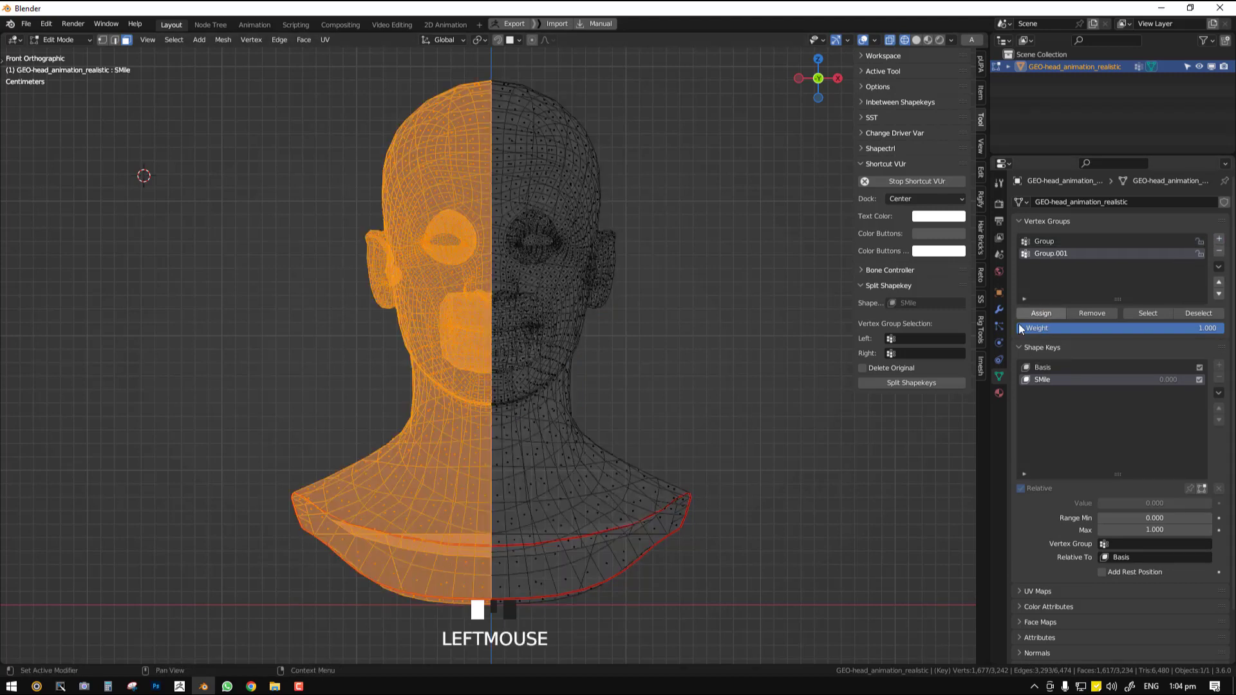
click(1038, 314)
ctrl+click(1065, 258)
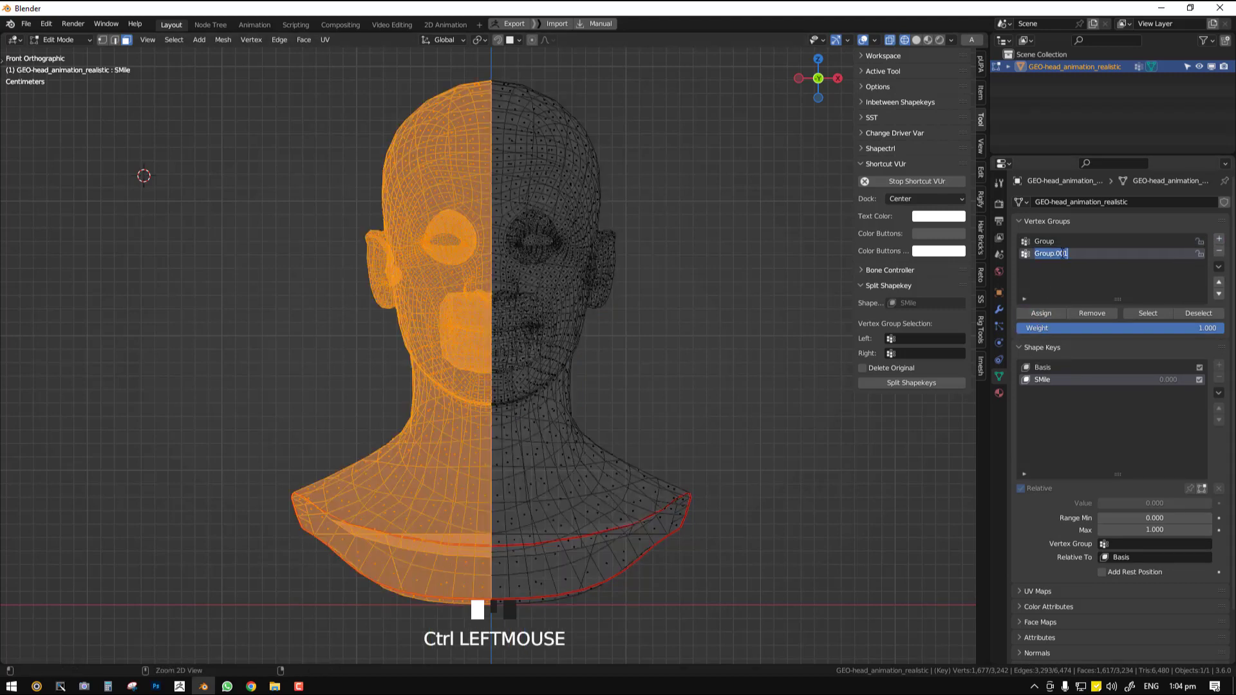
text(R)
key(Return)
- Rename the first vertex group to L and return to Object Mode with solid shading
click(1067, 240)
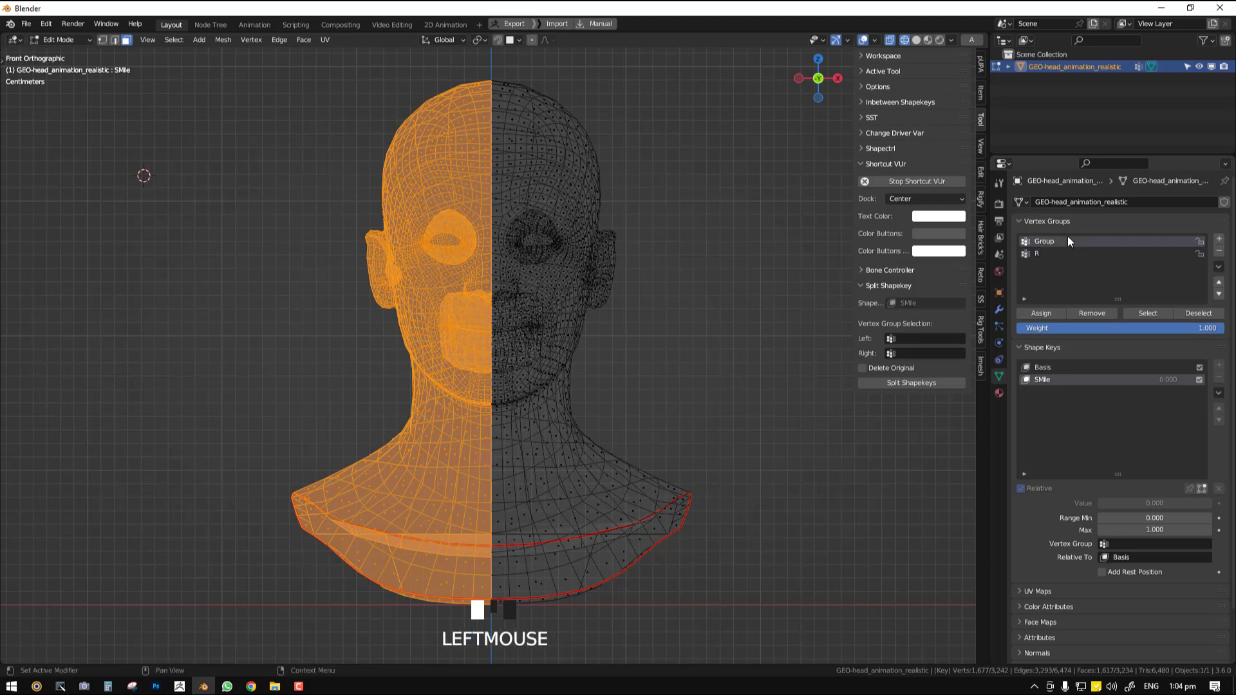
double_click(1067, 239)
text(L)
key(Return)
key(Tab)
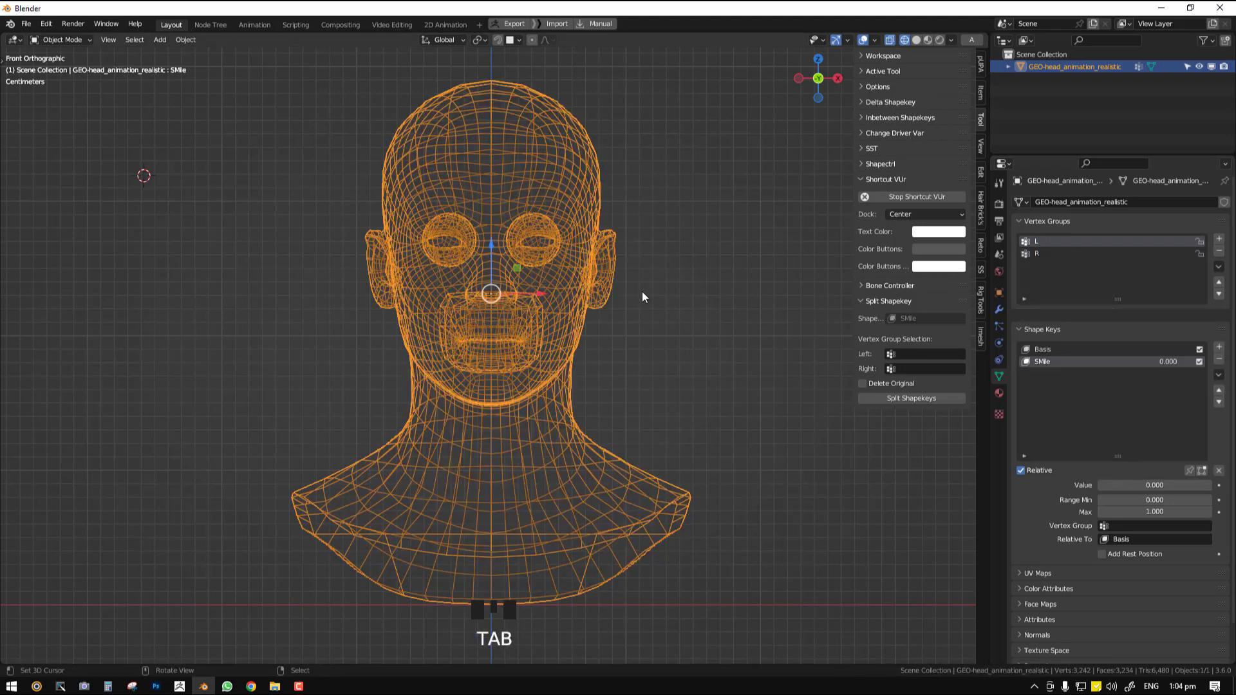
key(shift+z)
- Switch the head to Weight Paint mode and compare the R and L group weights from the front
click(64, 40)
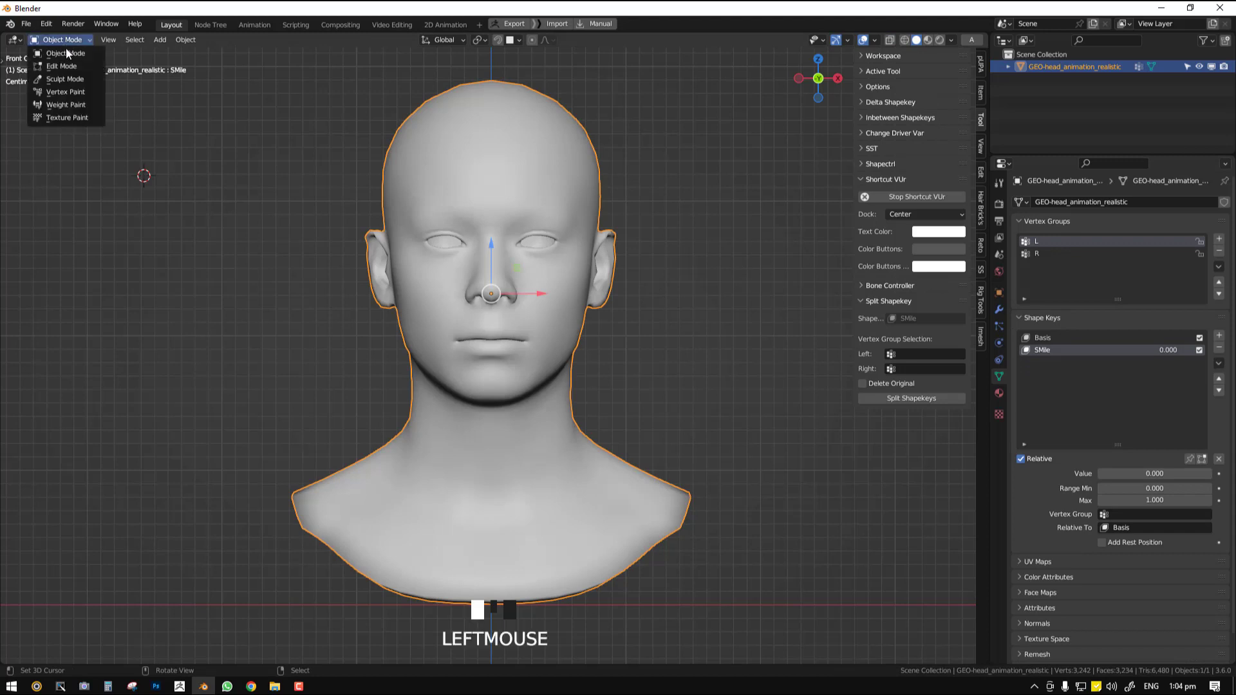
click(55, 105)
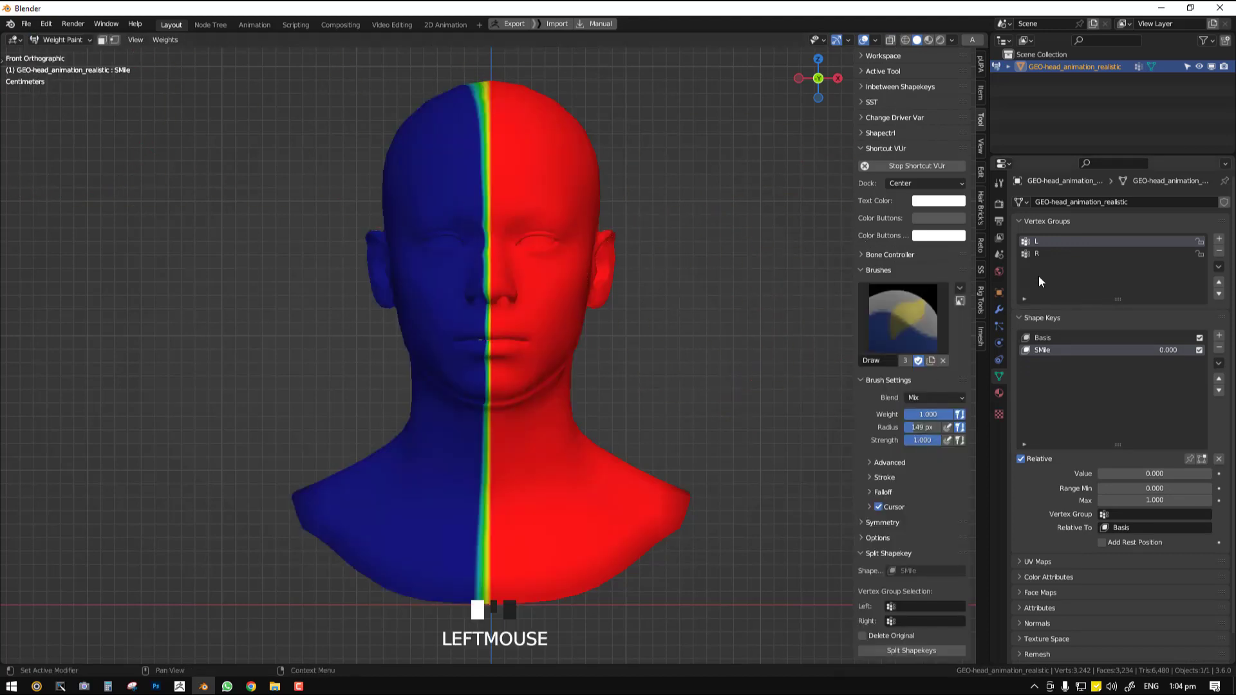
middle_drag(386, 249, 650, 276)
key(KP_1)
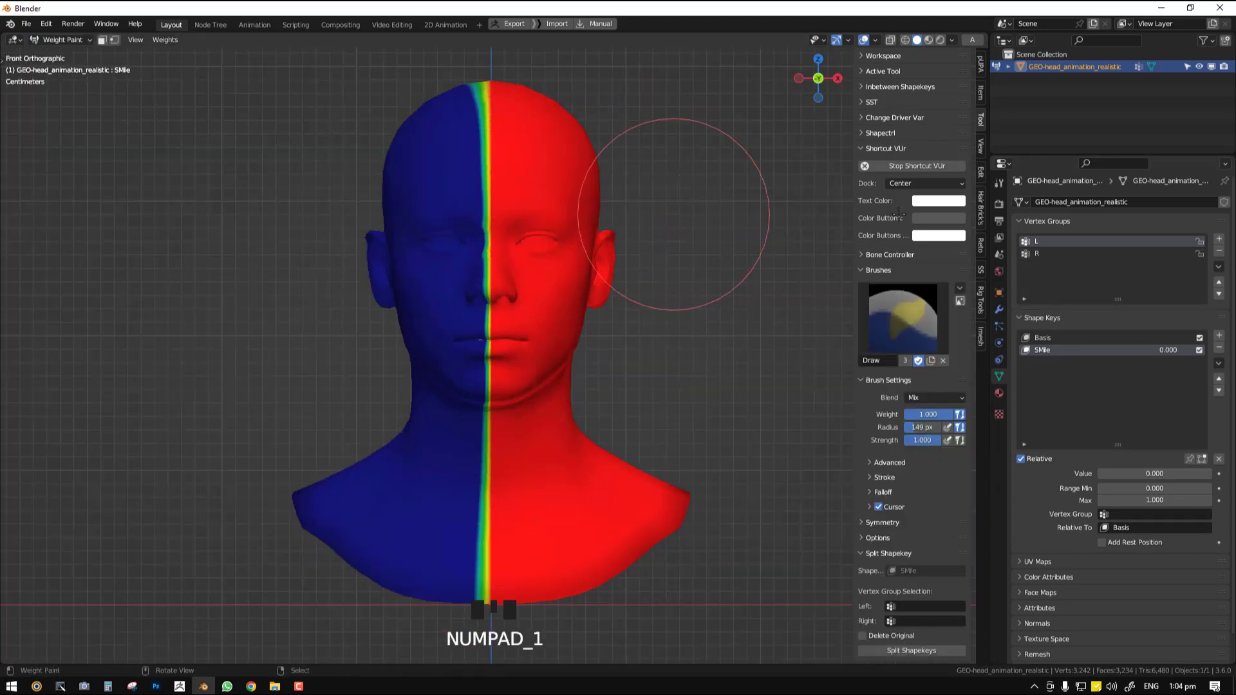
click(1043, 253)
scroll(515, 129, down, 3)
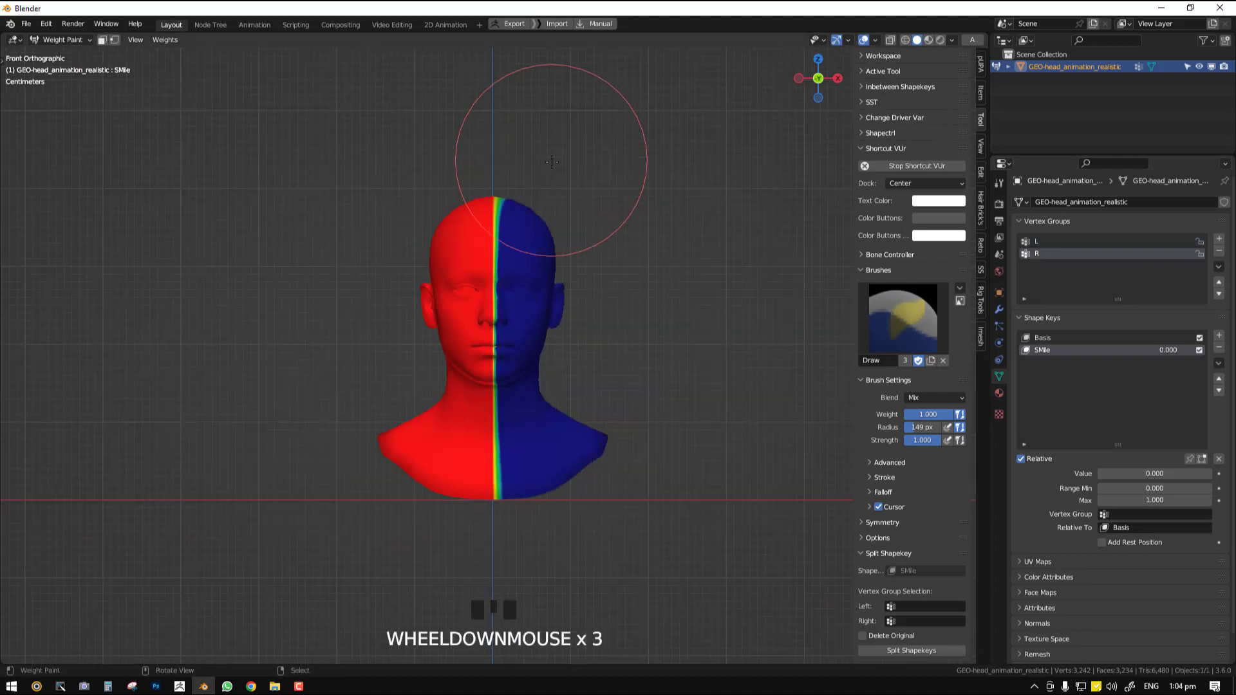
middle_drag(510, 116, 535, 279)
scroll(593, 373, up, 2)
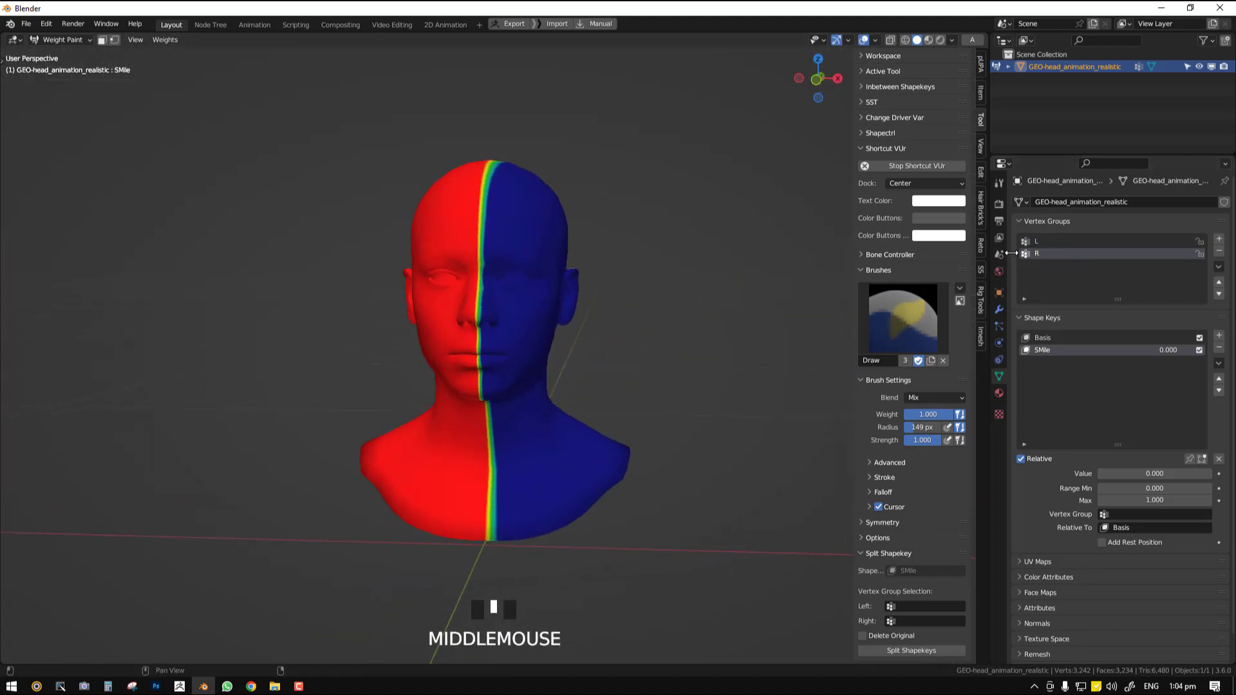
click(1029, 241)
key(KP_1)
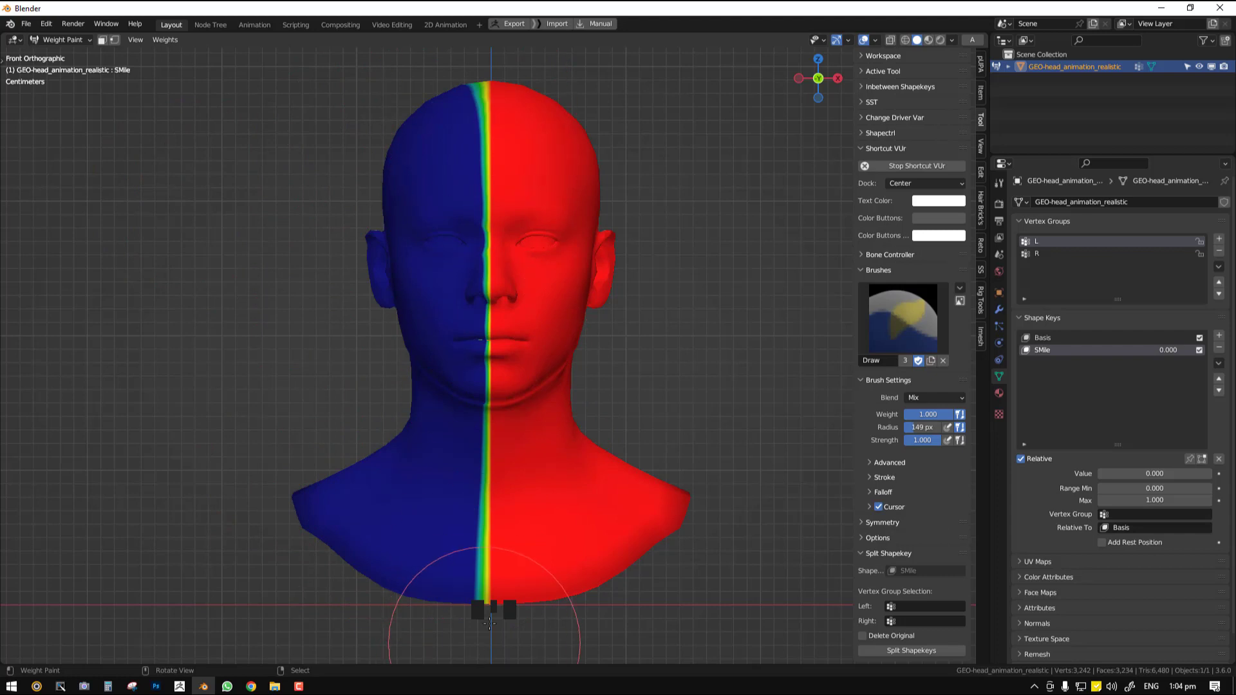
click(165, 40)
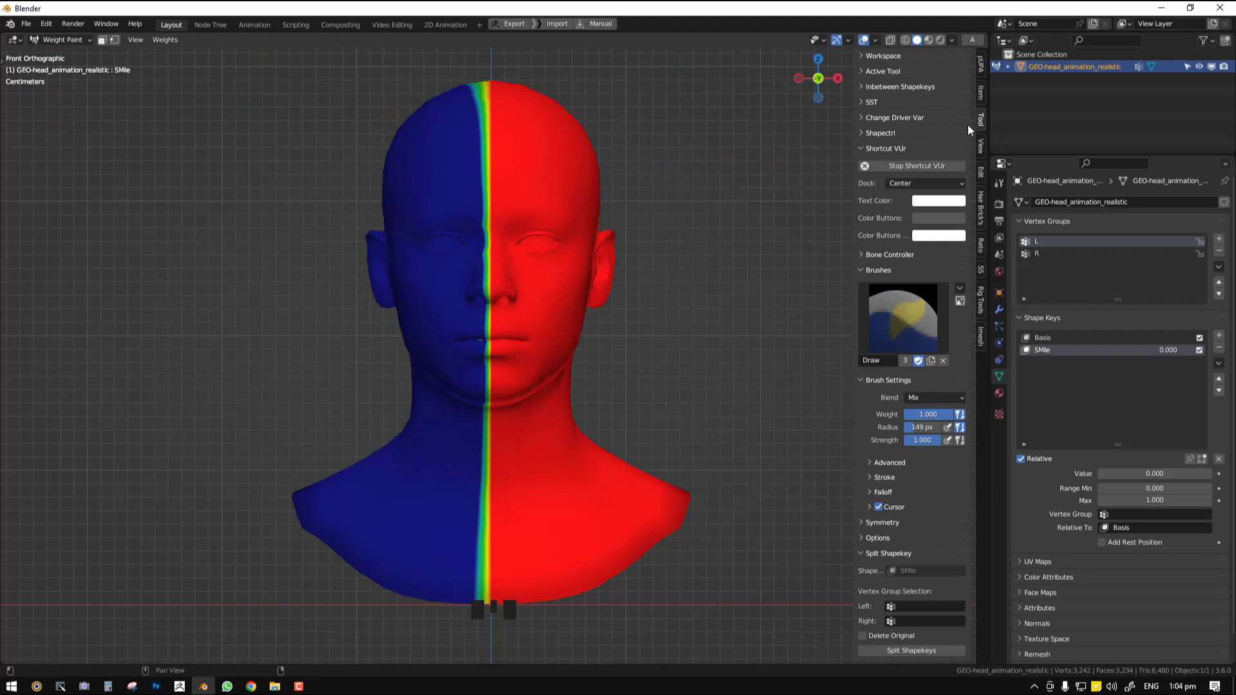
- Expand Symmetry, toggle Mirror X, and run Weights > Smooth on the L group
click(896, 523)
click(914, 556)
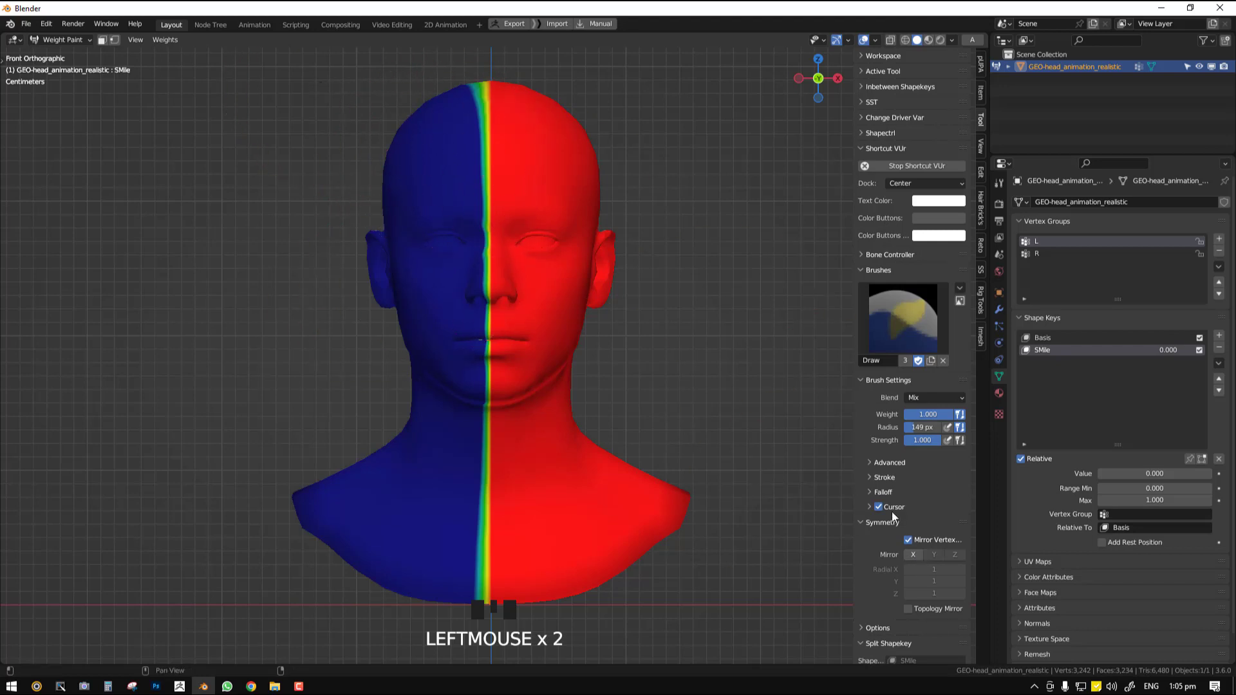
click(915, 557)
click(169, 40)
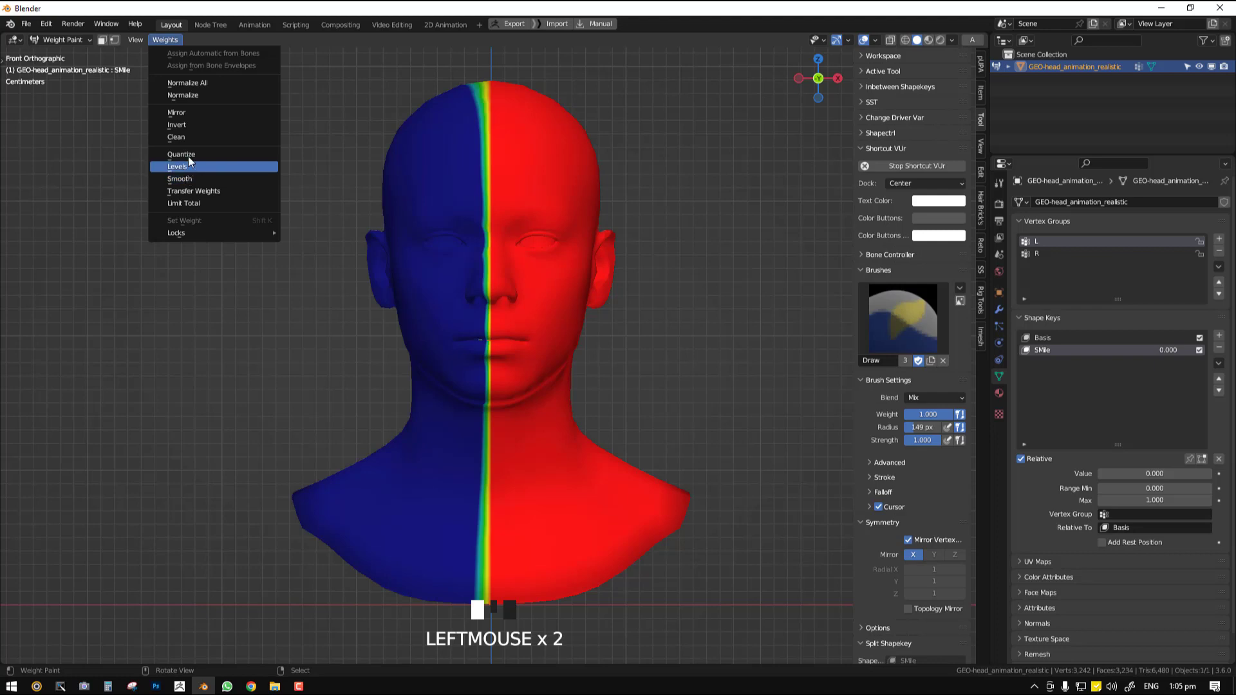
click(194, 178)
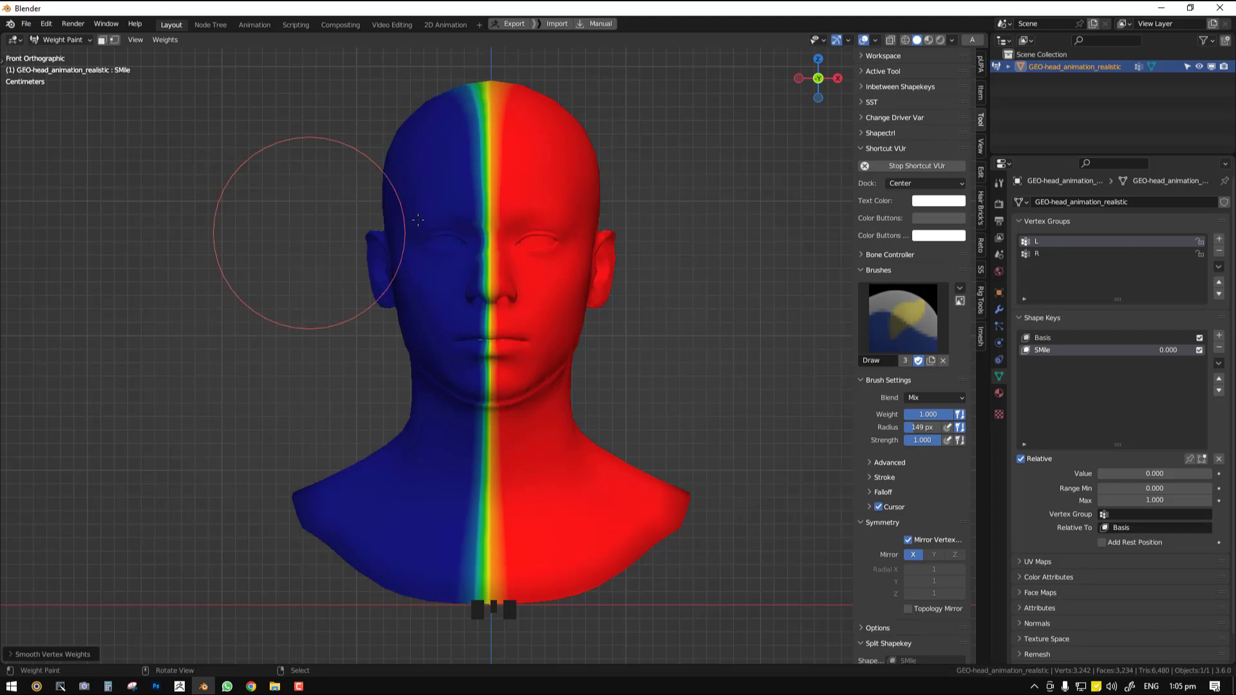
- With Mirror X off, smooth L again and raise the smoothing iterations
click(914, 555)
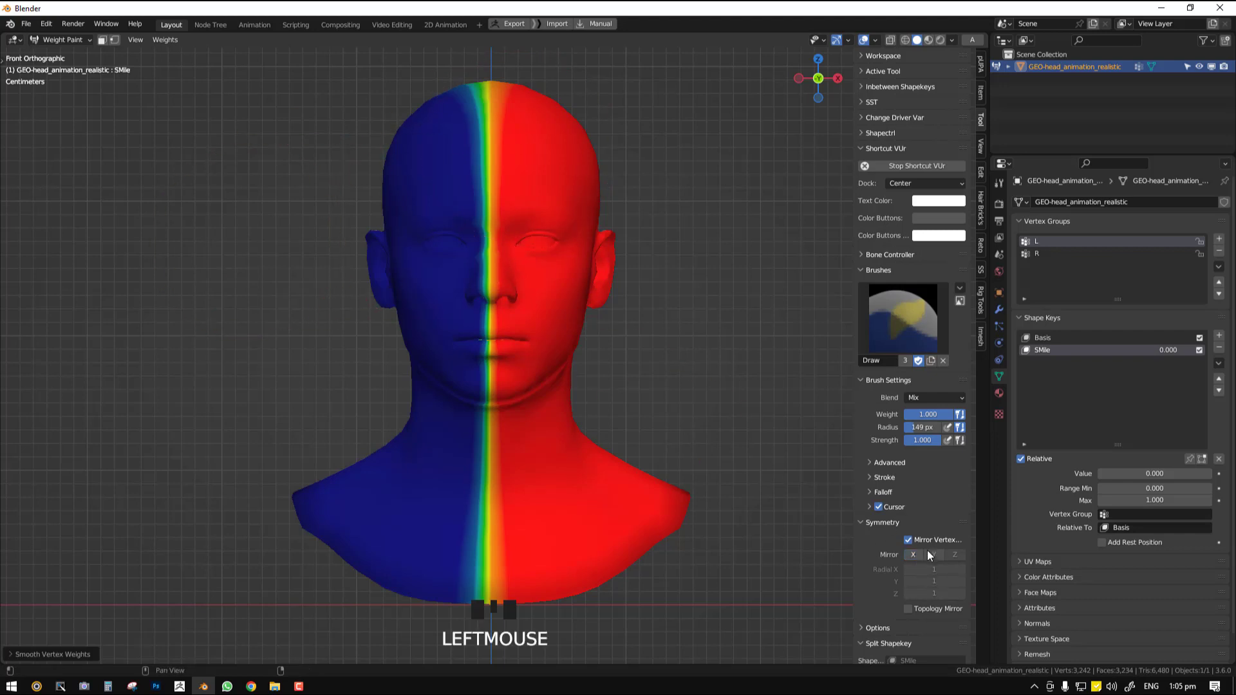
click(161, 40)
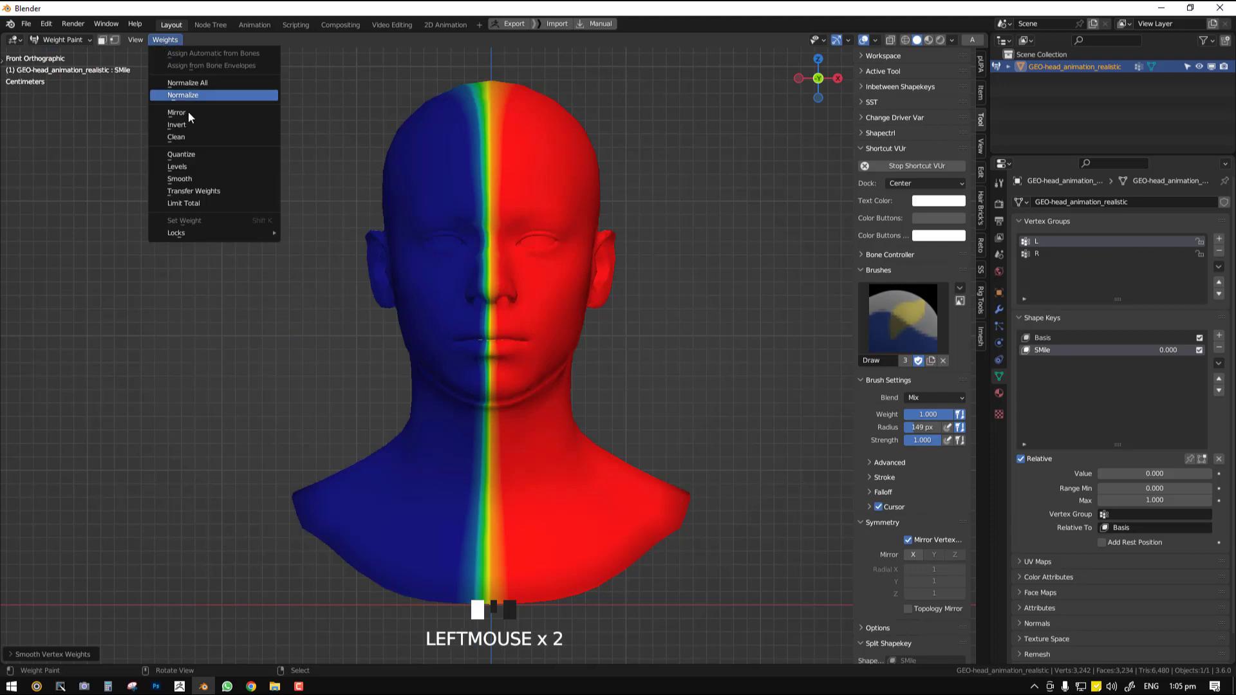
click(194, 177)
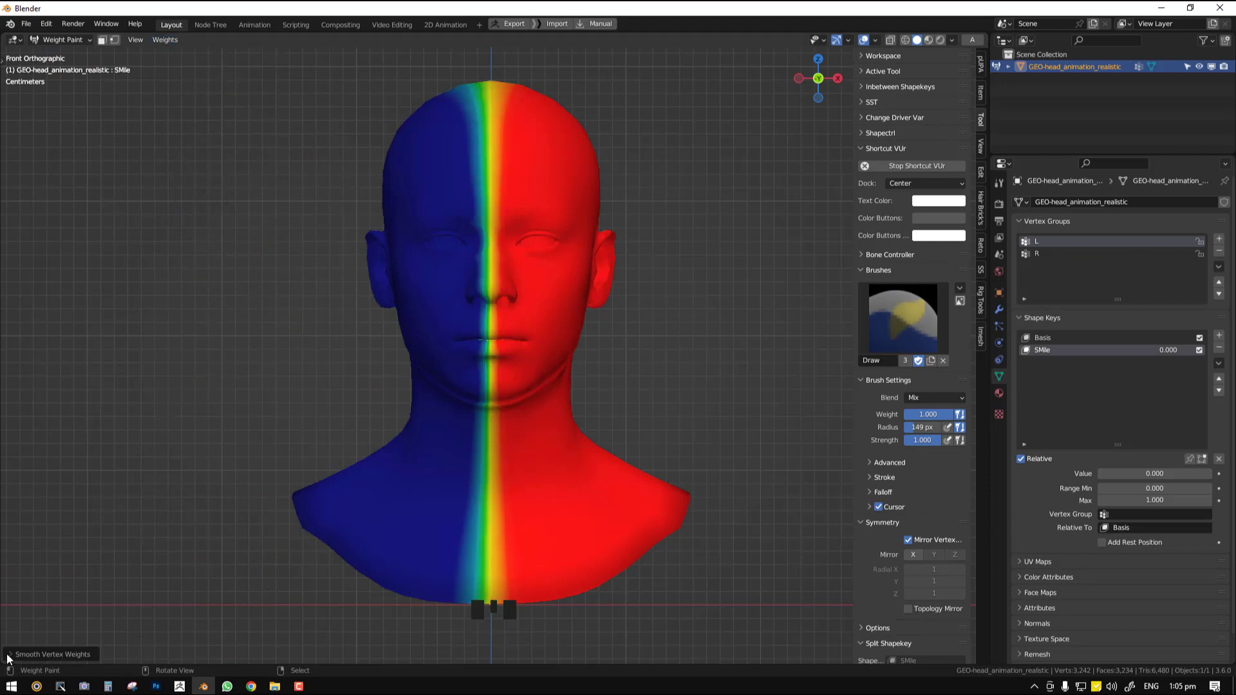
click(10, 654)
click(164, 638)
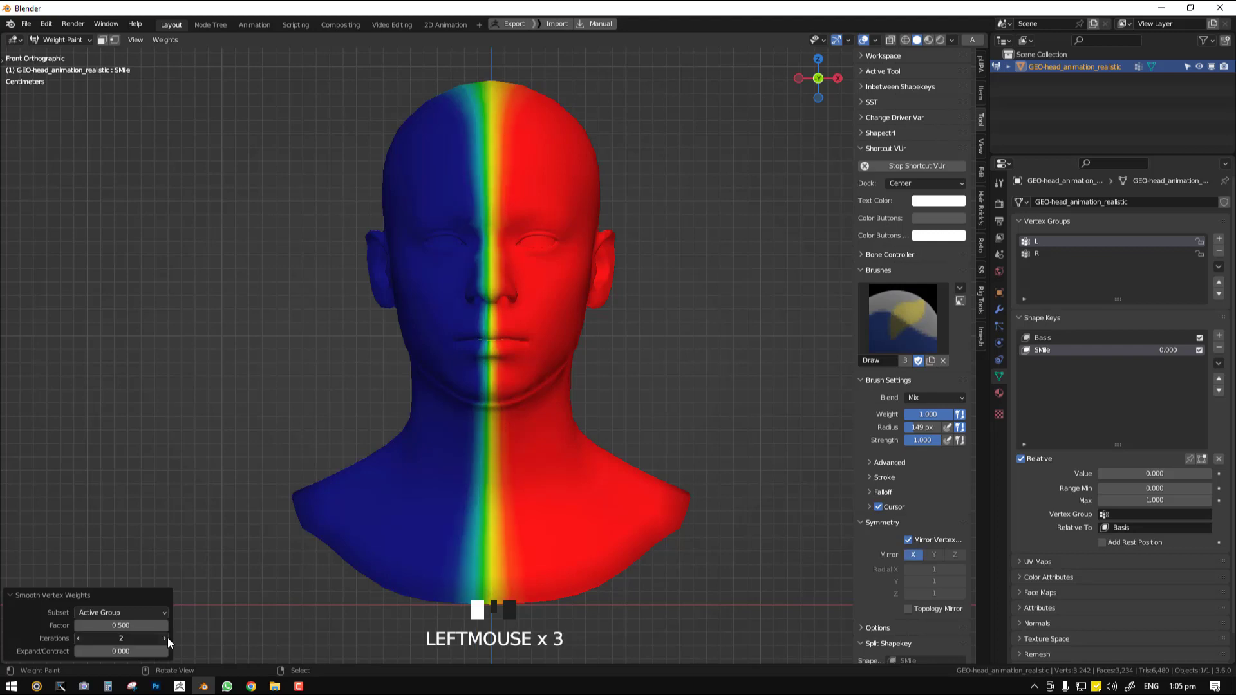
click(165, 638)
click(165, 639)
click(165, 638)
click(165, 639)
mouse_move(644, 387)
middle_down()
mouse_move(605, 385)
mouse_move(558, 304)
middle_up()
key(KP_1)
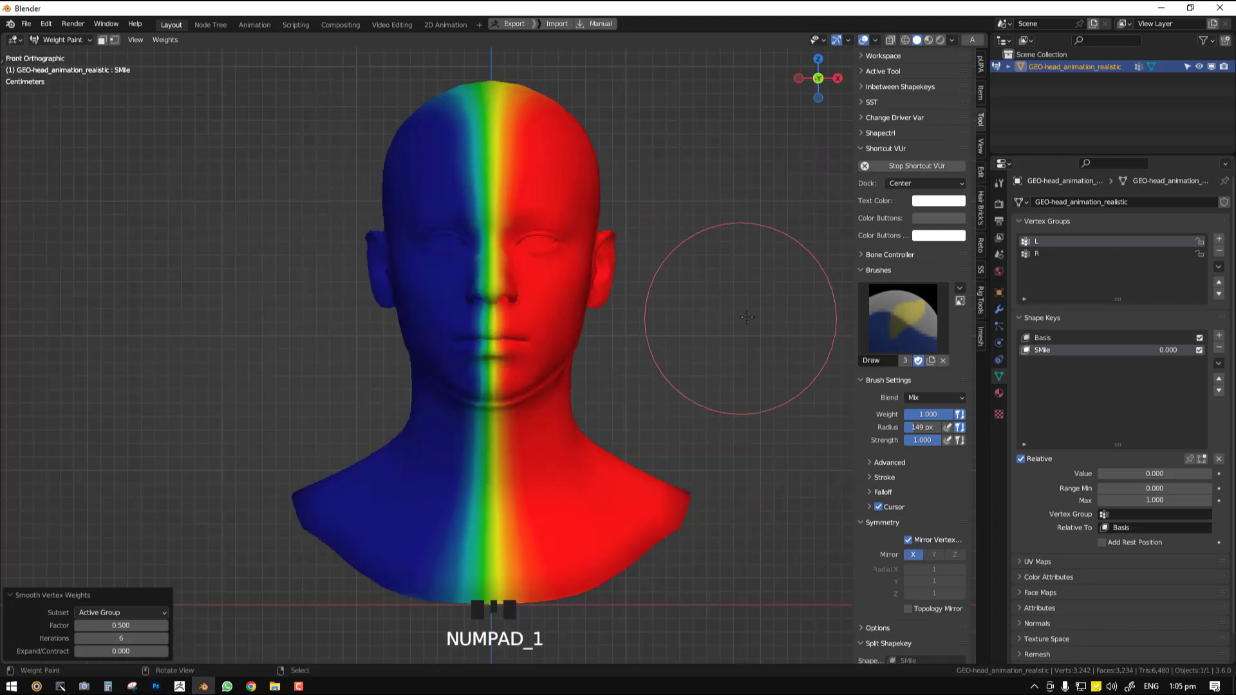
click(165, 638)
click(165, 638)
click(164, 639)
- Select the R vertex group and smooth its weights too
click(1056, 252)
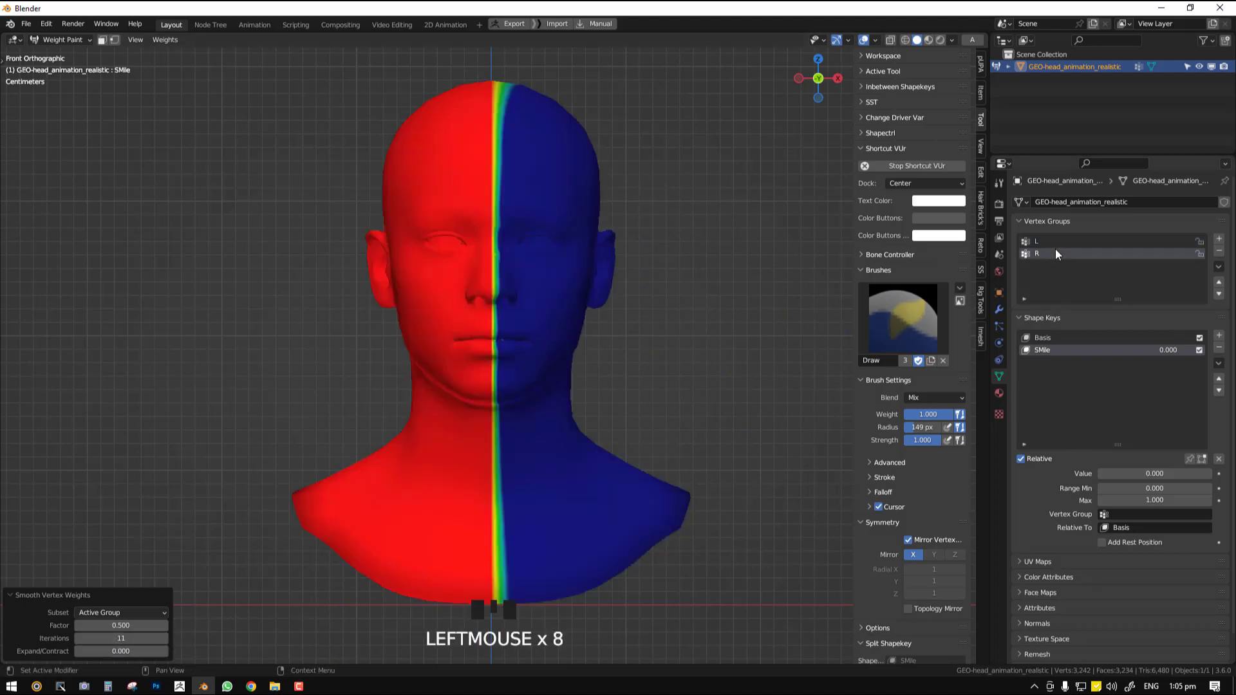
click(156, 41)
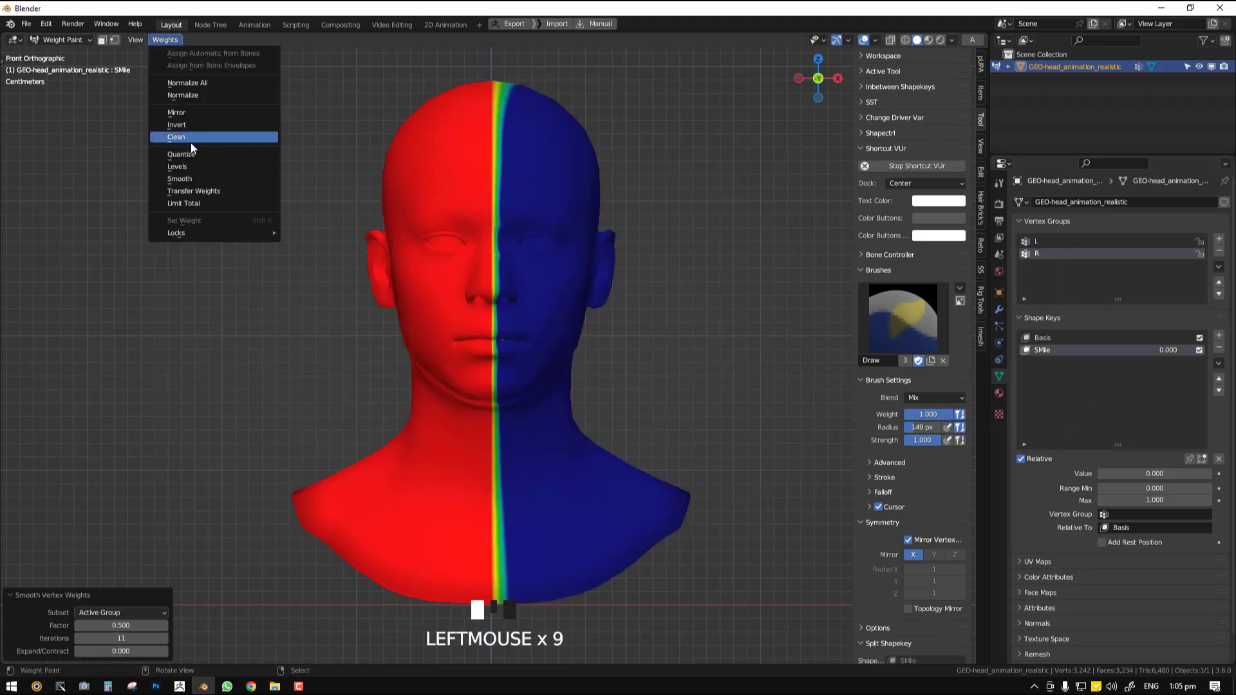
click(183, 179)
scroll(663, 218, down, 5)
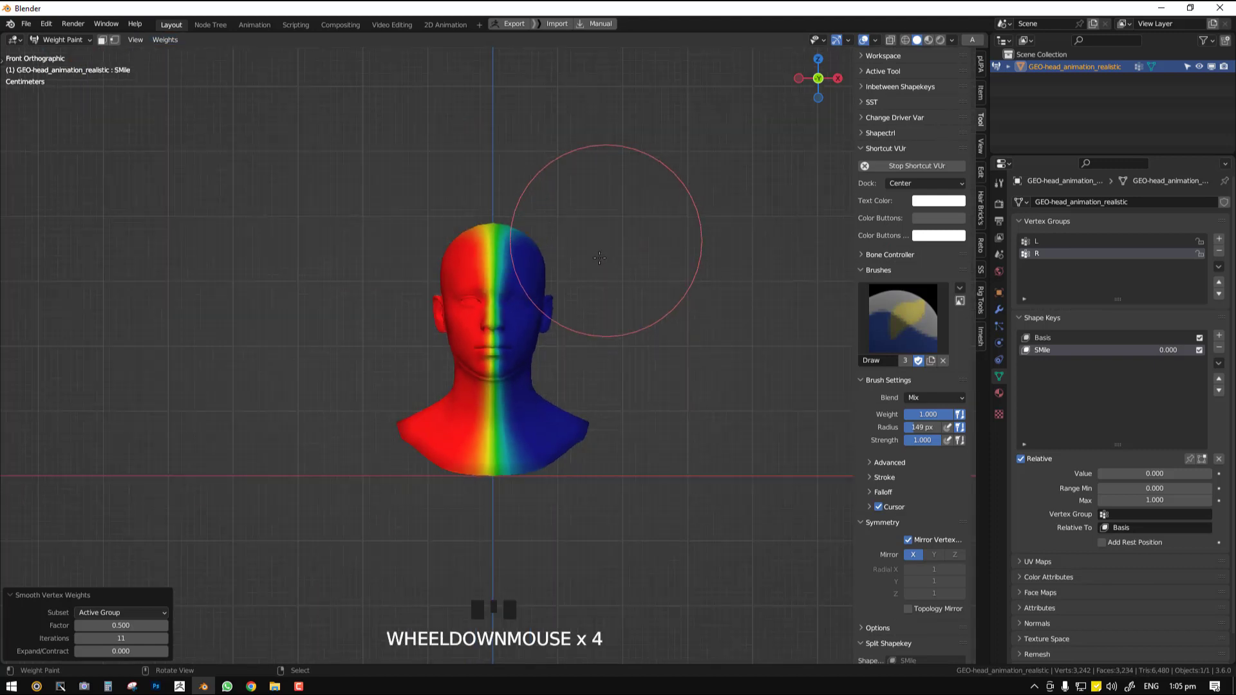
middle_drag(664, 218, 663, 290)
scroll(663, 289, up, 3)
- Back in Object Mode, set Split Shapekey's Left group to L and Right to R
key(ctrl+Tab)
click(446, 318)
key(alt+a)
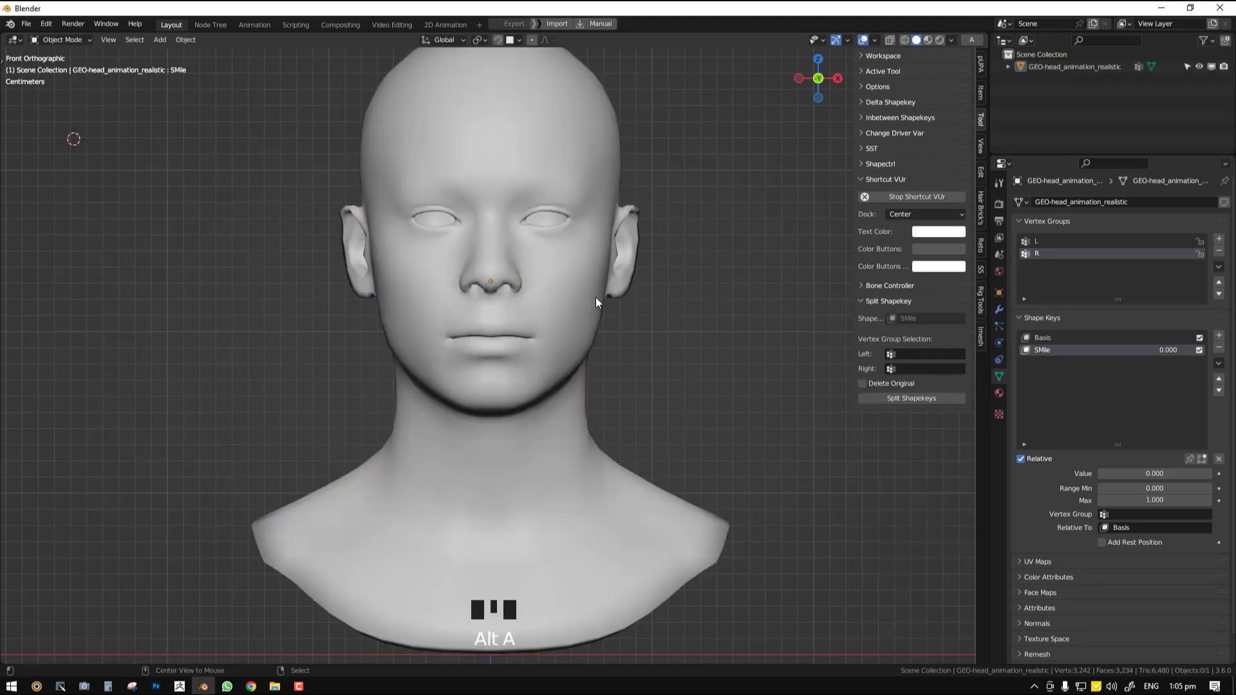
click(926, 354)
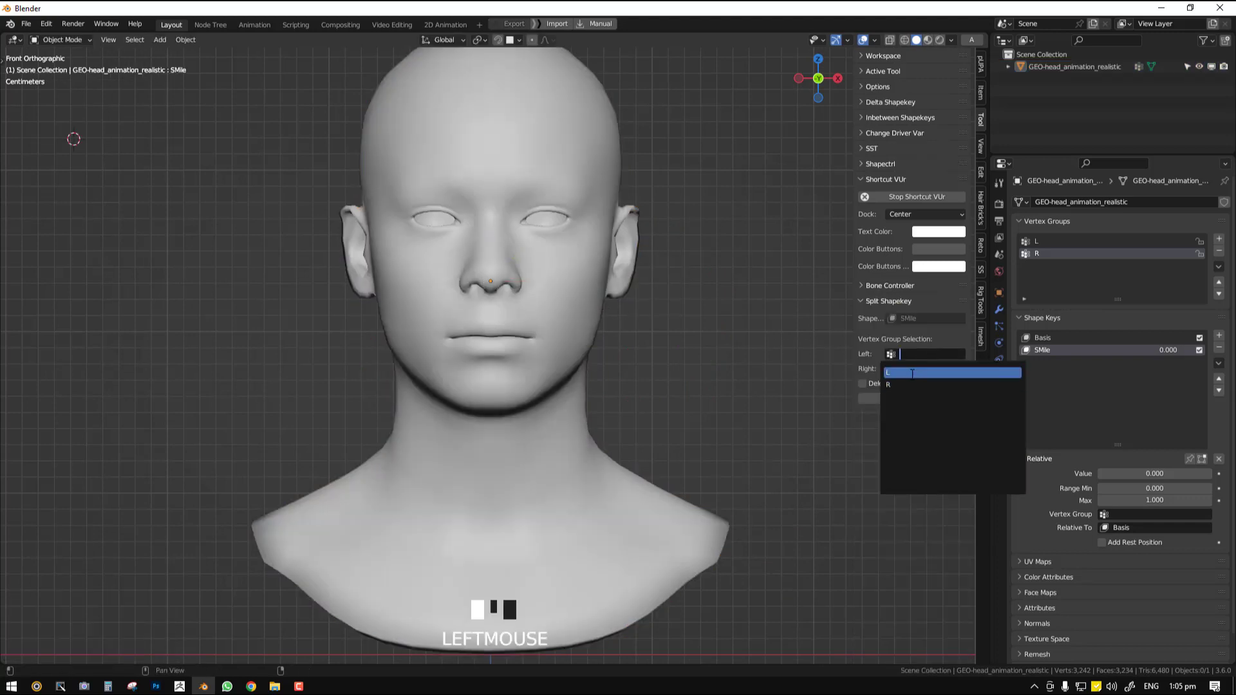
click(910, 370)
click(904, 397)
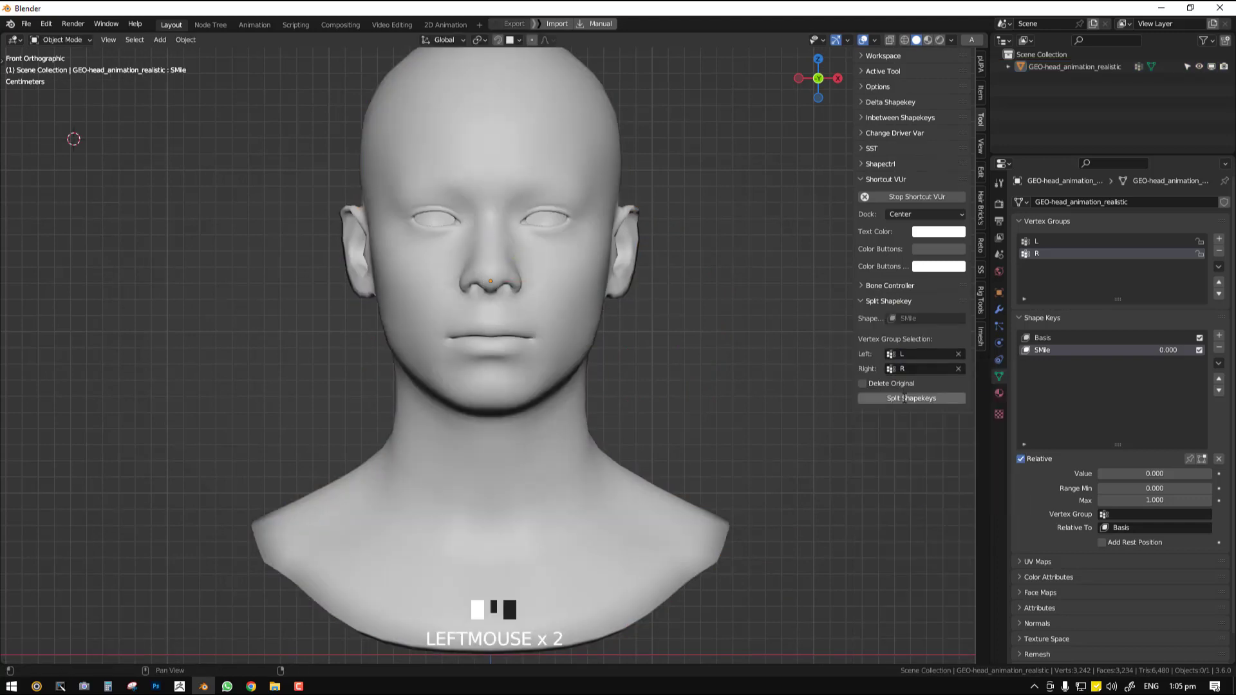
- Split SMile into SMile_L and SMile_R on the head and compare the two sides
right_click(521, 306)
click(901, 398)
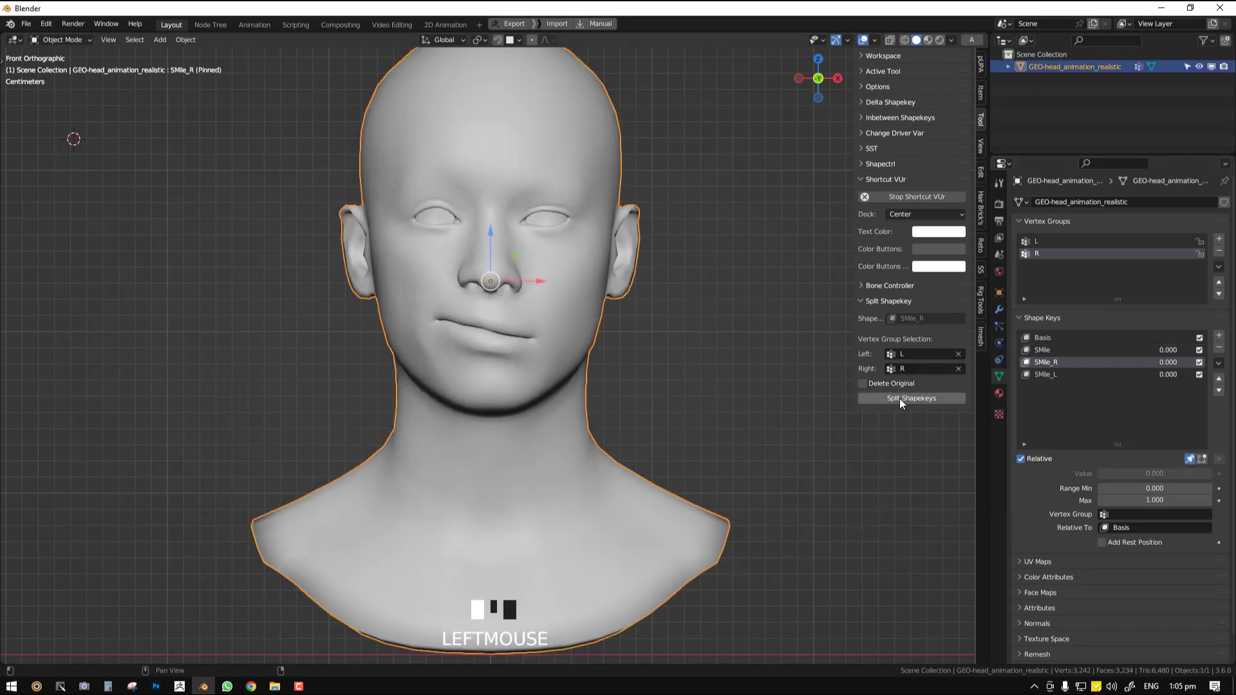
click(1068, 376)
click(1071, 365)
click(1066, 373)
click(1067, 364)
click(1062, 370)
- Make SMile active, clear its R vertex group, and toggle shape key pinning
click(1049, 349)
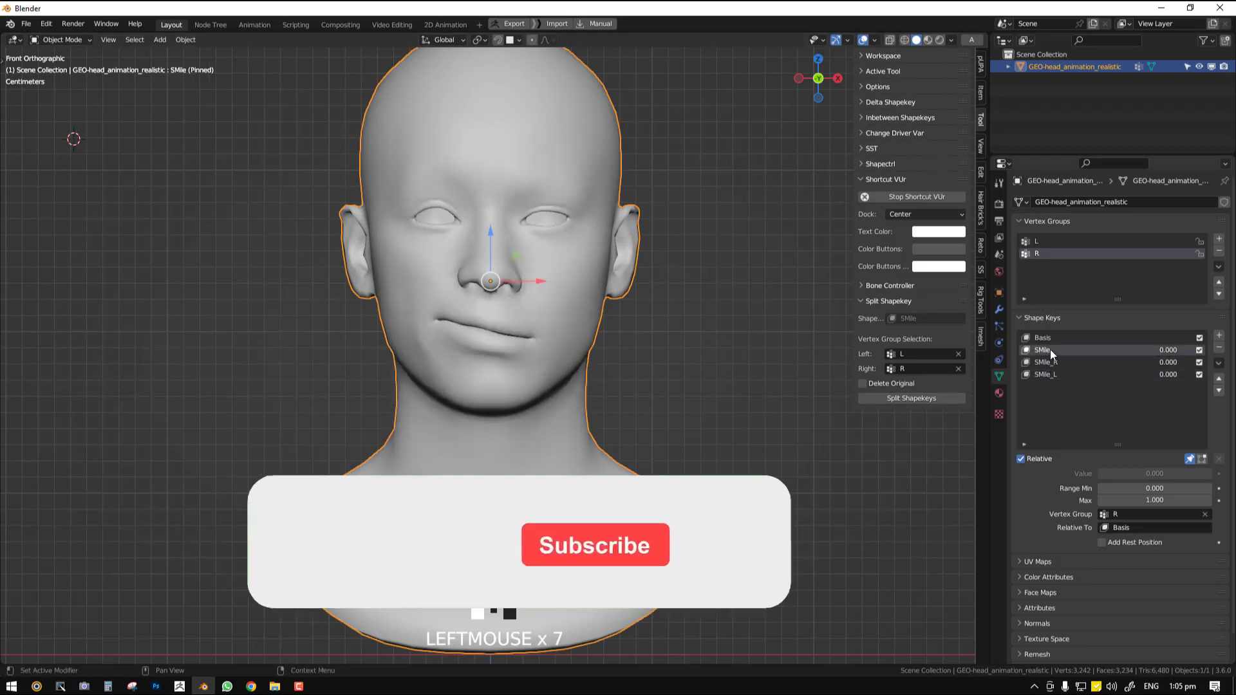
click(1188, 459)
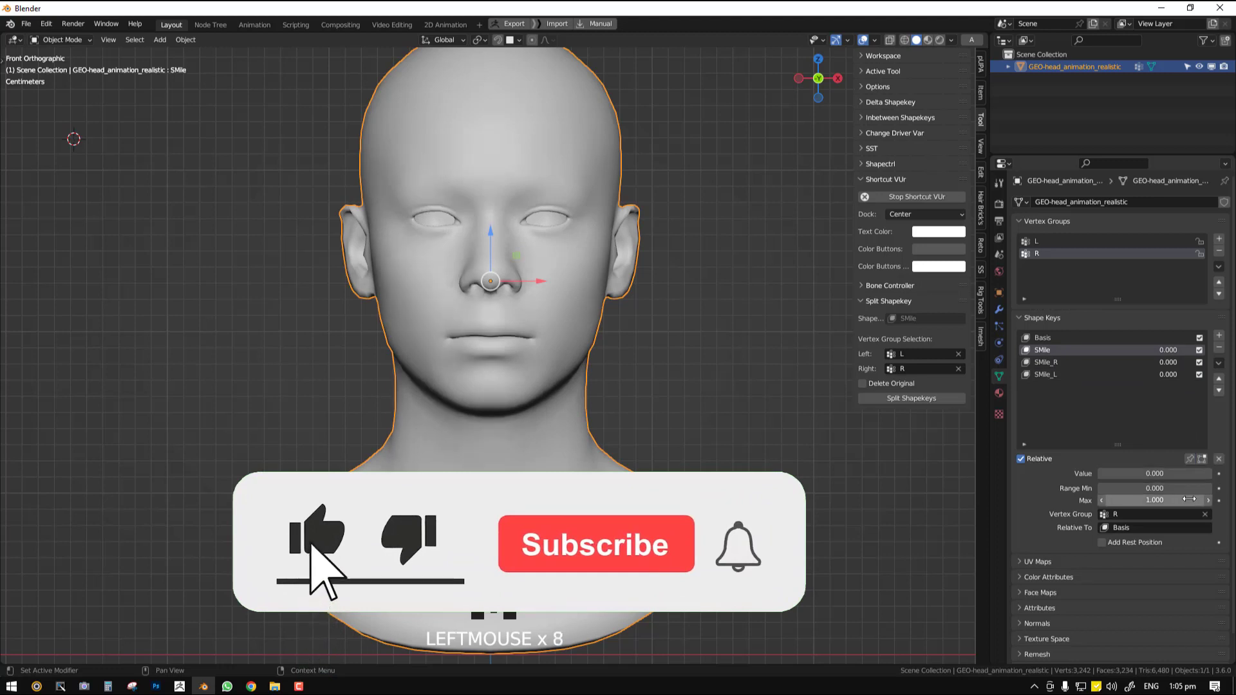
click(1204, 514)
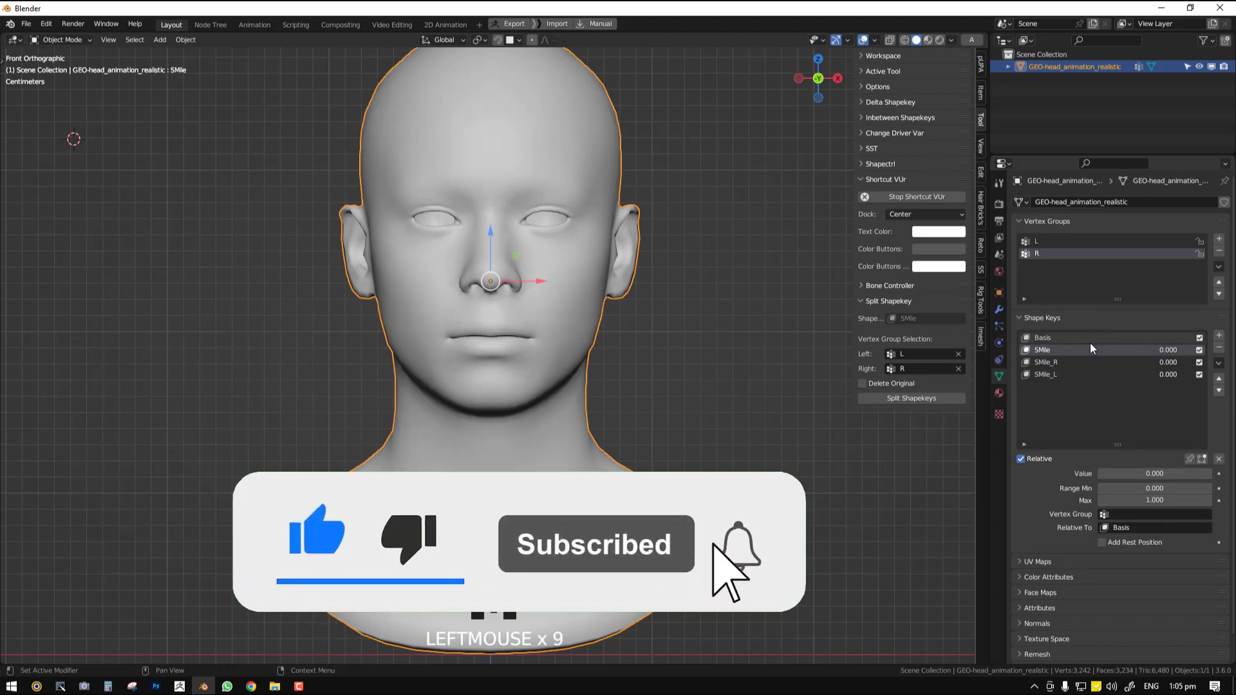
click(1189, 458)
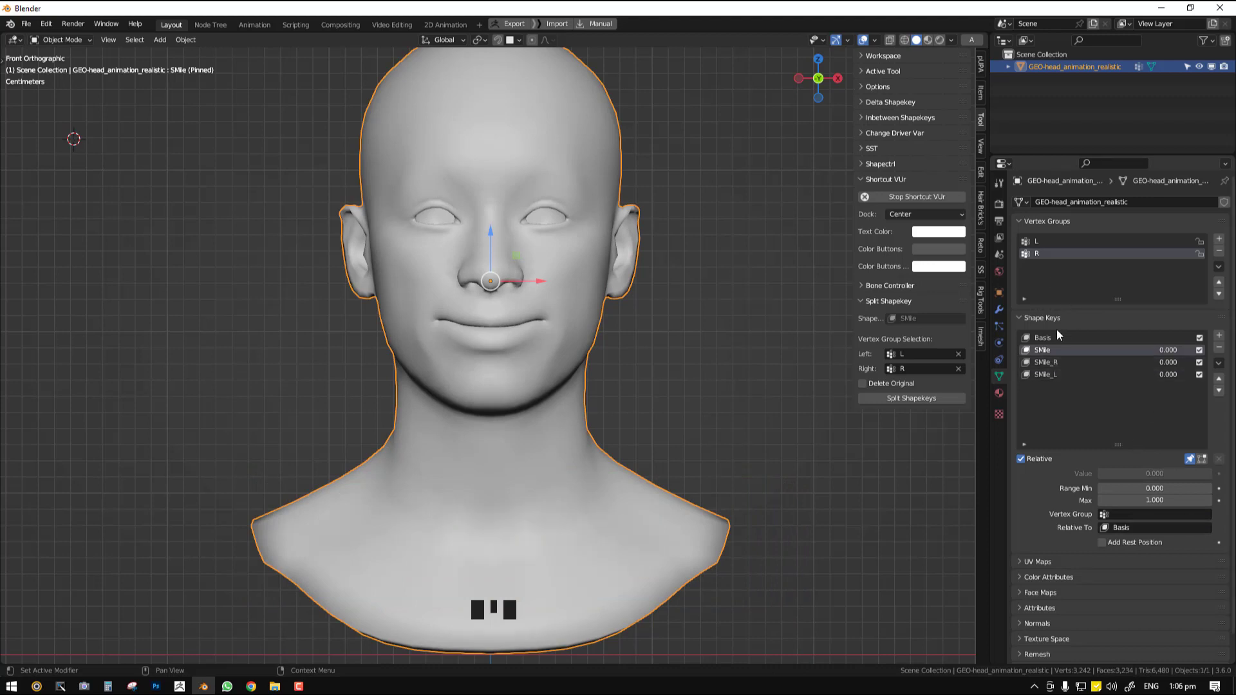
- Preview the existing SMile_R and SMile_L keys, then delete them
middle_drag(641, 272, 573, 264)
click(1060, 362)
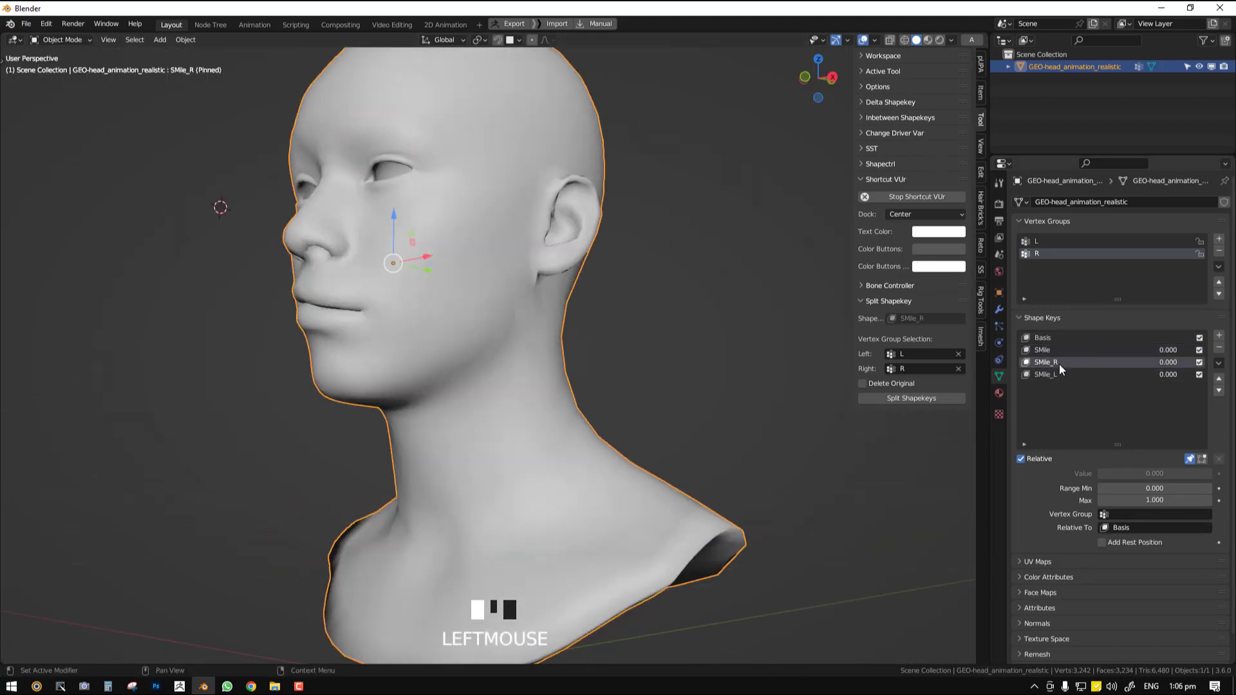
click(1060, 376)
middle_drag(695, 341, 618, 328)
click(1218, 348)
click(1219, 348)
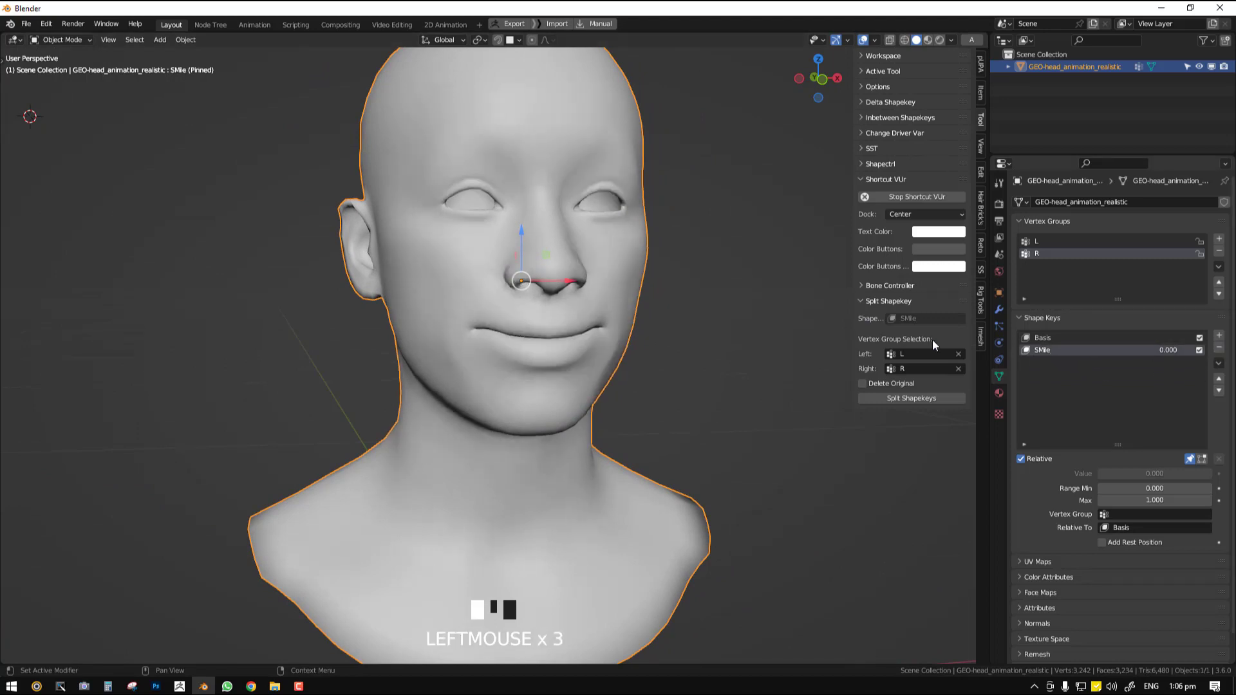
- Split SMile into SMile_R and SMile_L with the original key removed, viewed from the front
middle_drag(618, 328, 585, 322)
key(KP_1)
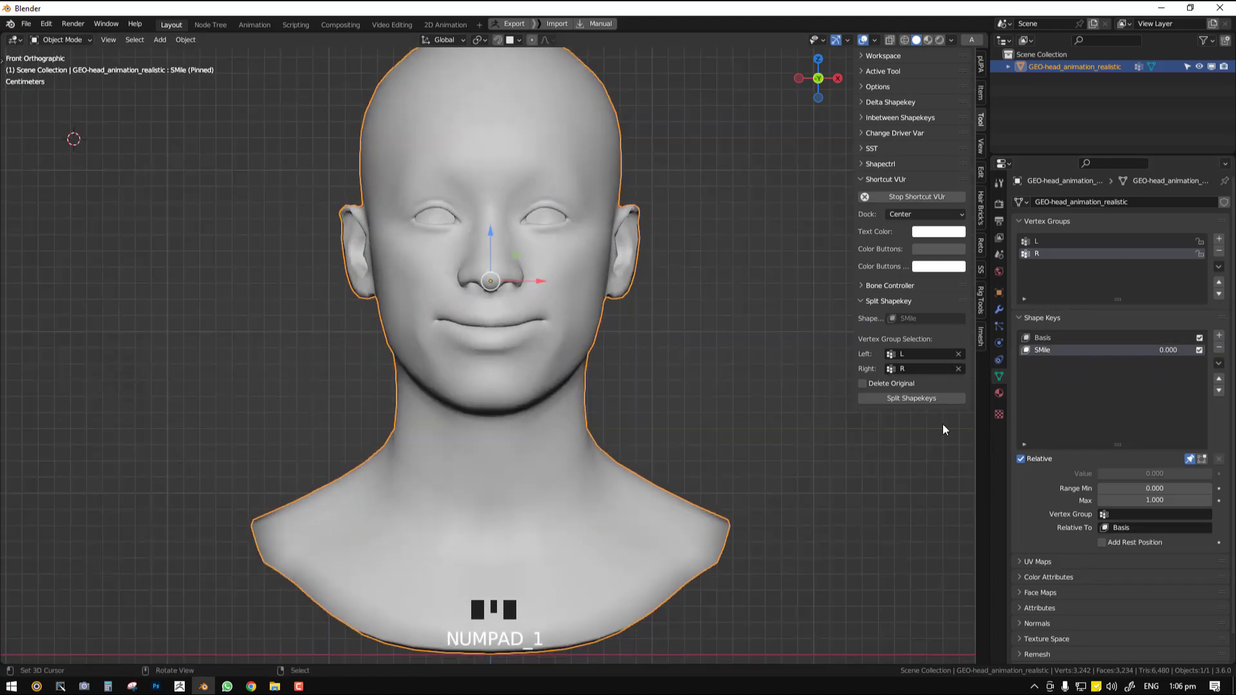
click(863, 384)
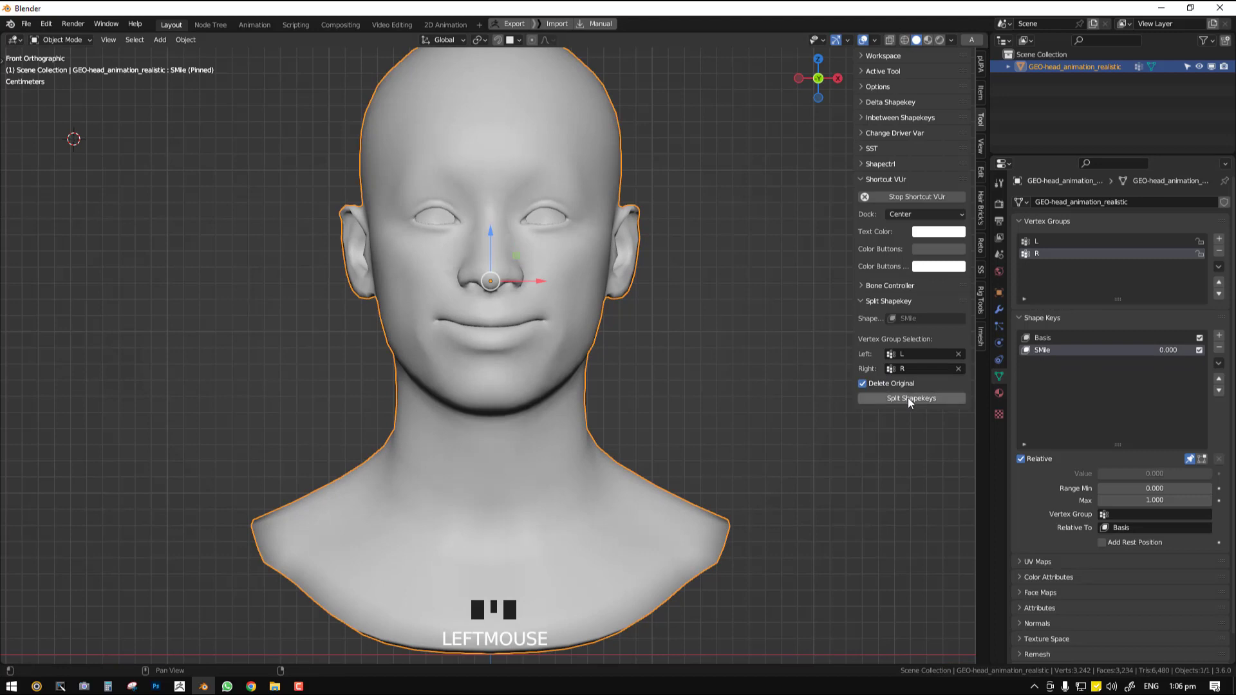
click(907, 398)
- Test SMile_L's value slider, then turn off shape key pinning so the mouth is neutral
click(1055, 350)
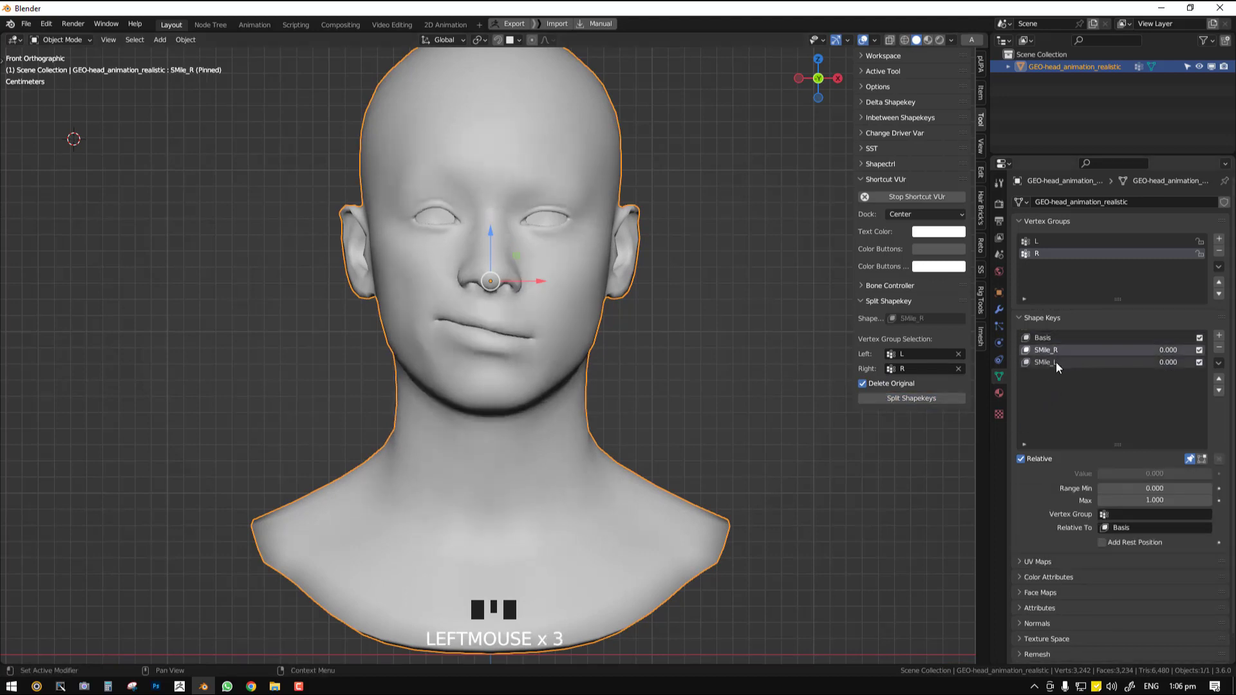
click(1048, 362)
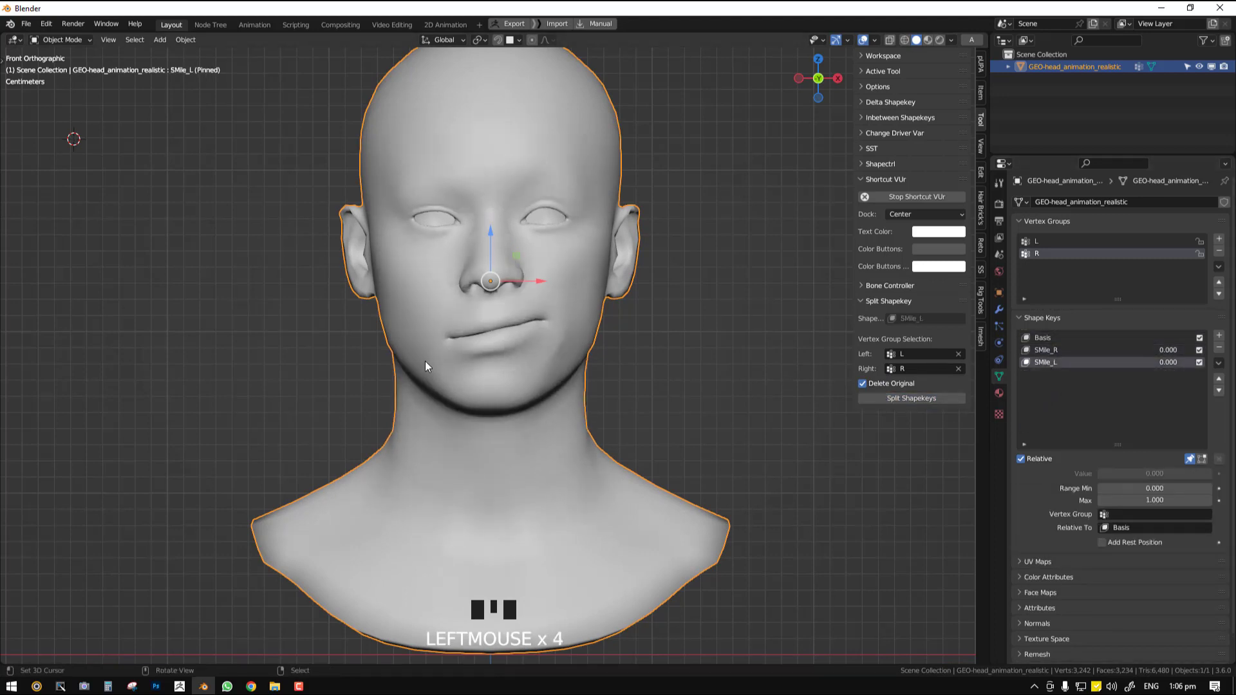
middle_drag(434, 357, 533, 354)
key(KP_1)
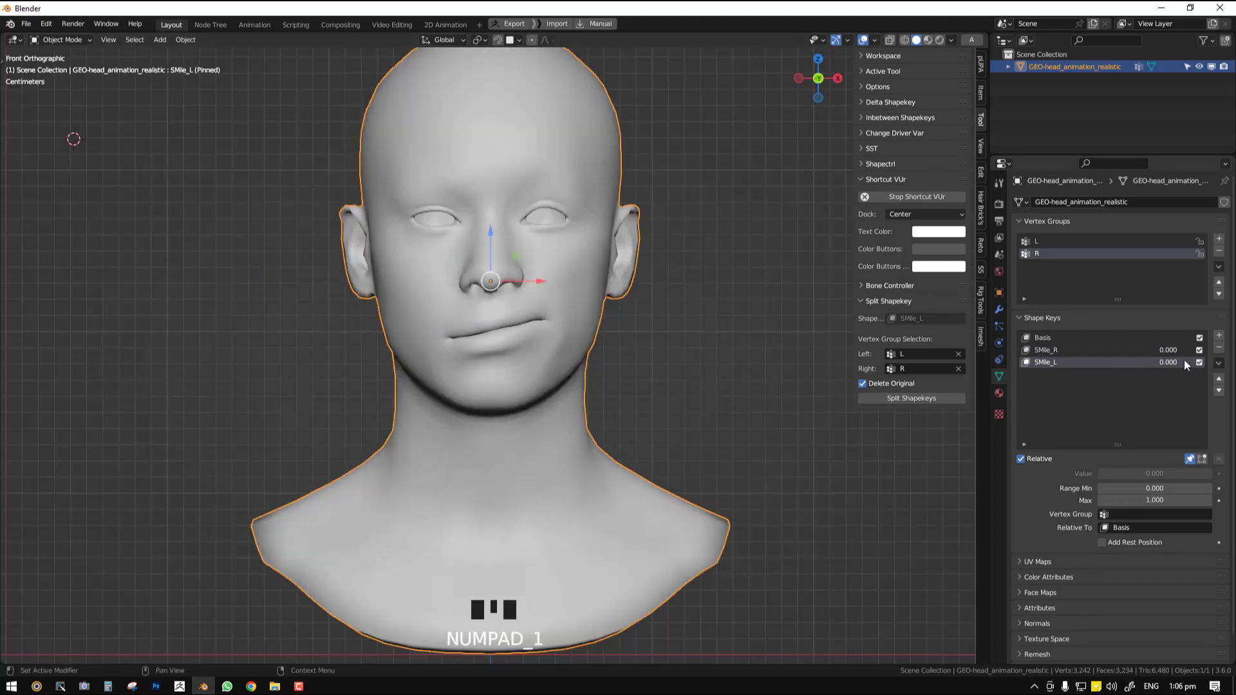
drag(1185, 362, 1192, 362)
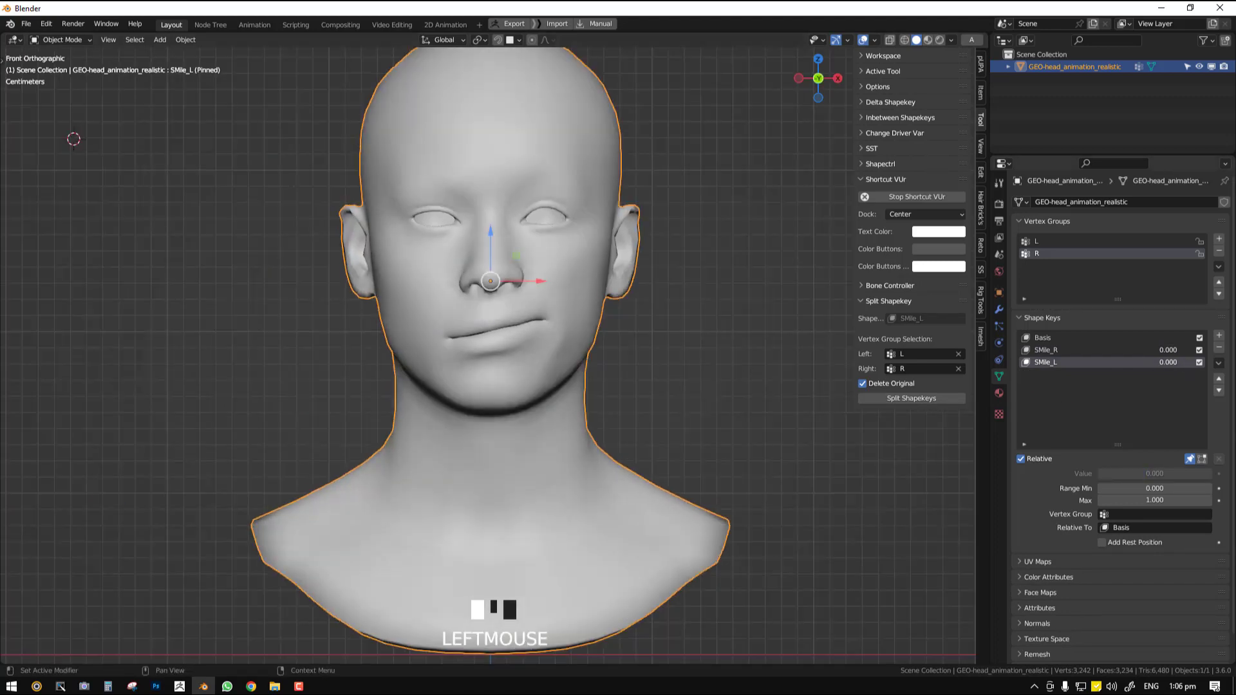
click(1189, 458)
middle_drag(625, 370, 625, 370)
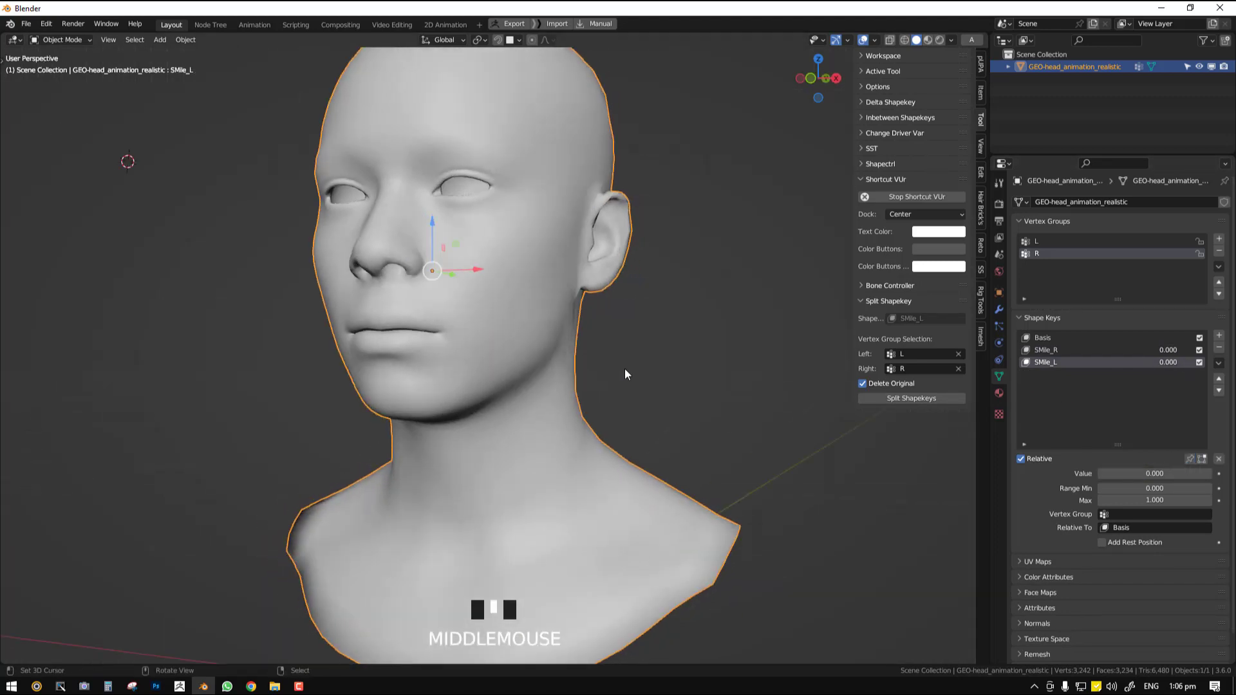
- Frame the head in front view and select the head mesh
key(KP_1)
scroll(597, 366, down, 4)
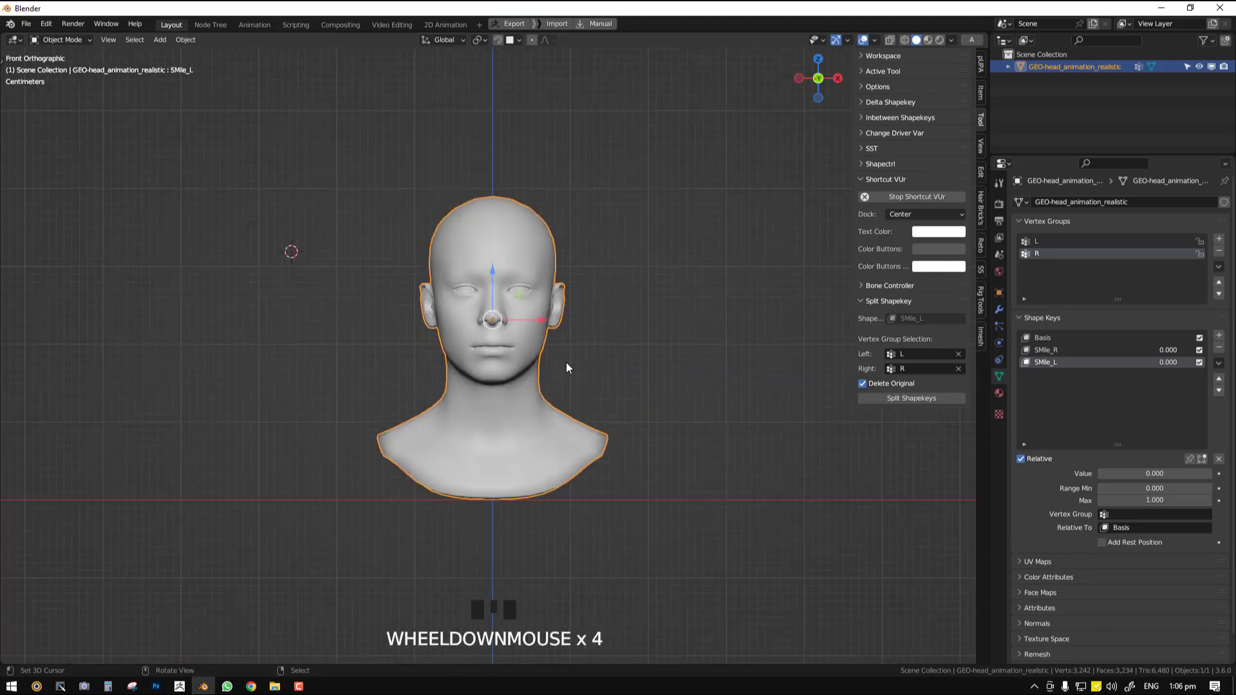
scroll(569, 356, up, 2)
key(alt+a)
middle_drag(556, 369, 517, 335)
scroll(564, 399, up, 1)
key(KP_1)
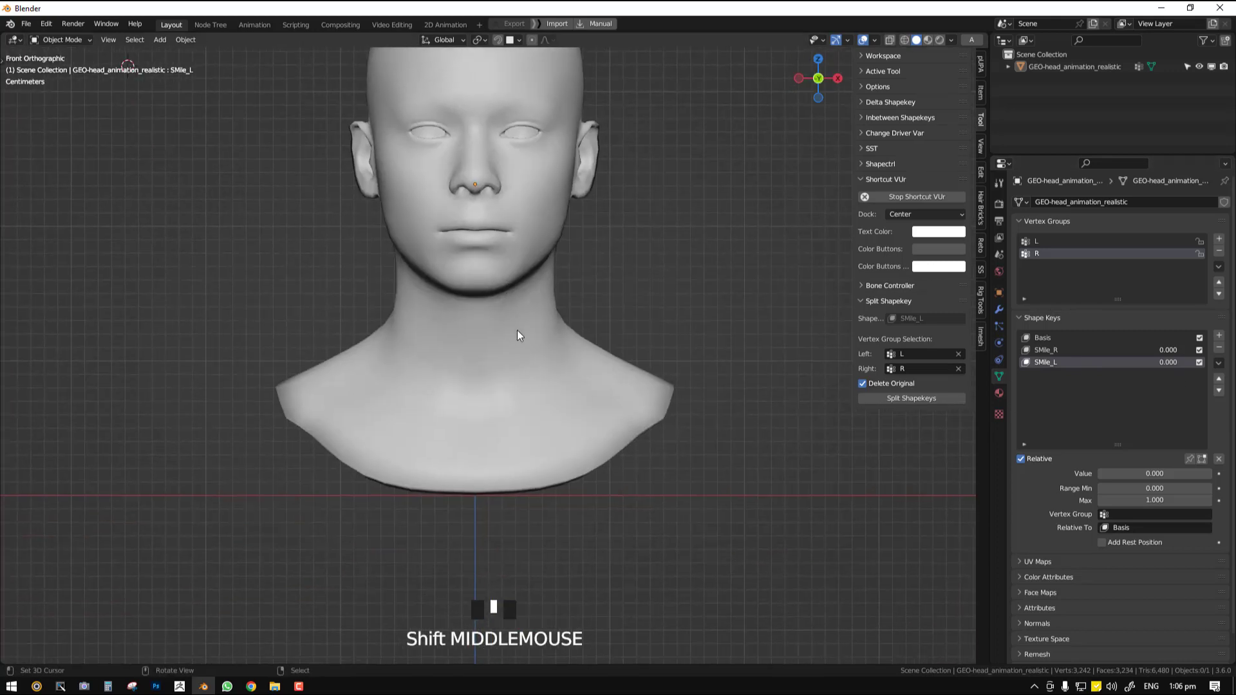
right_click(513, 330)
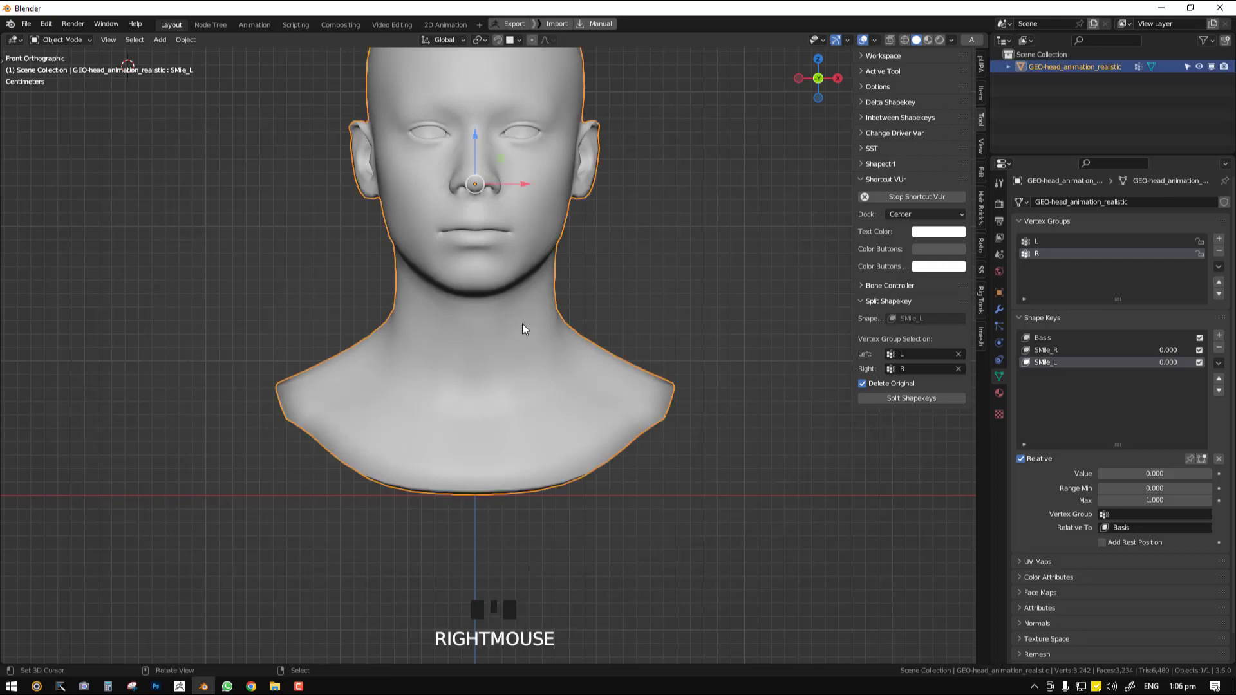
- Add a single-bone armature and move it to stand left of the head
key(shift+a)
mouse_move(570, 377)
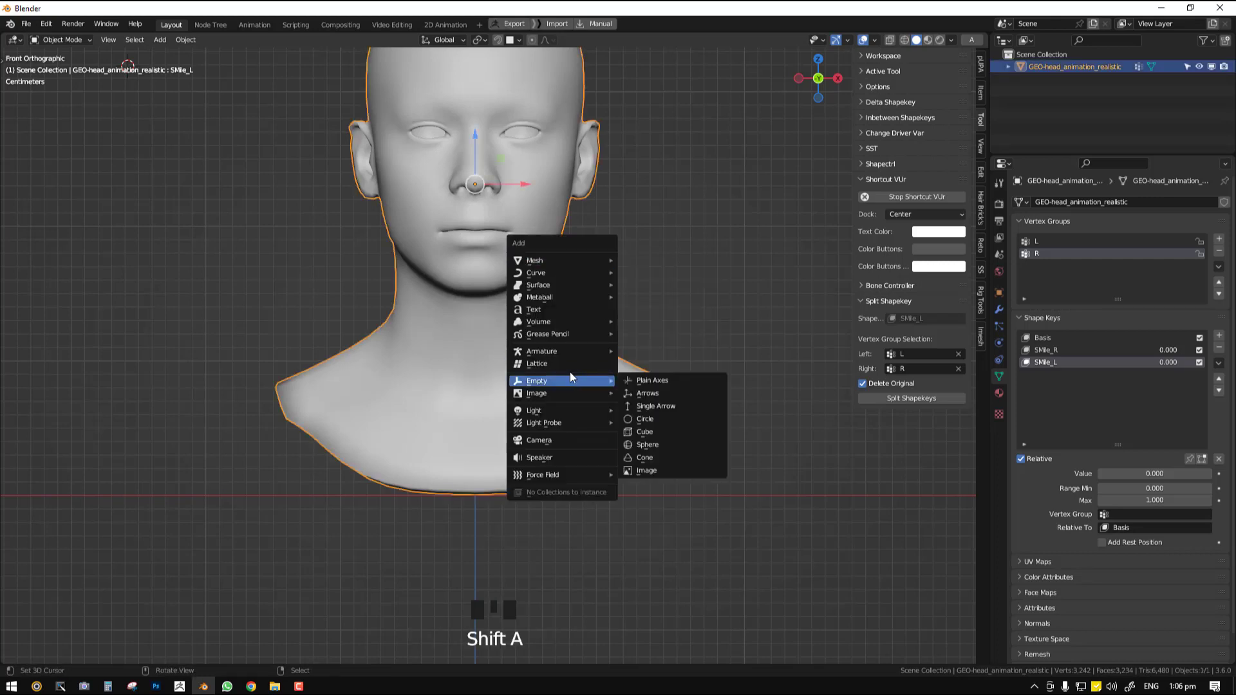
mouse_move(574, 351)
click(652, 350)
key(KP_3)
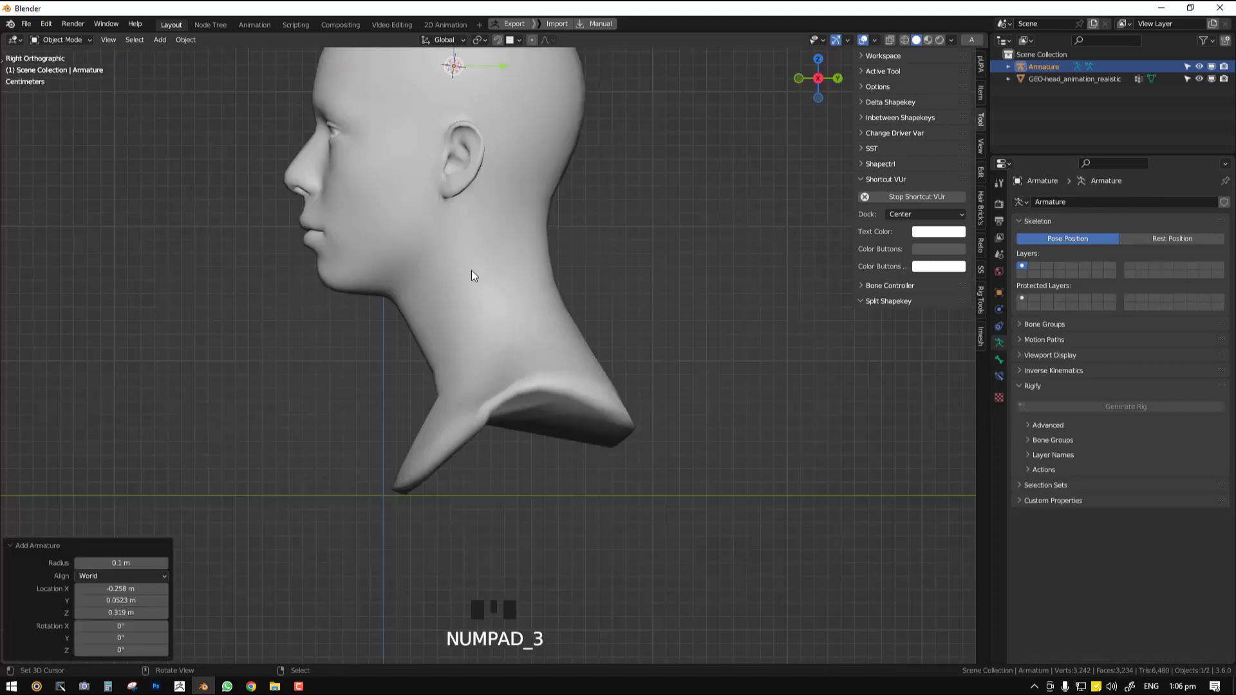
key(g)
click(513, 425)
key(KP_1)
key(g)
click(459, 435)
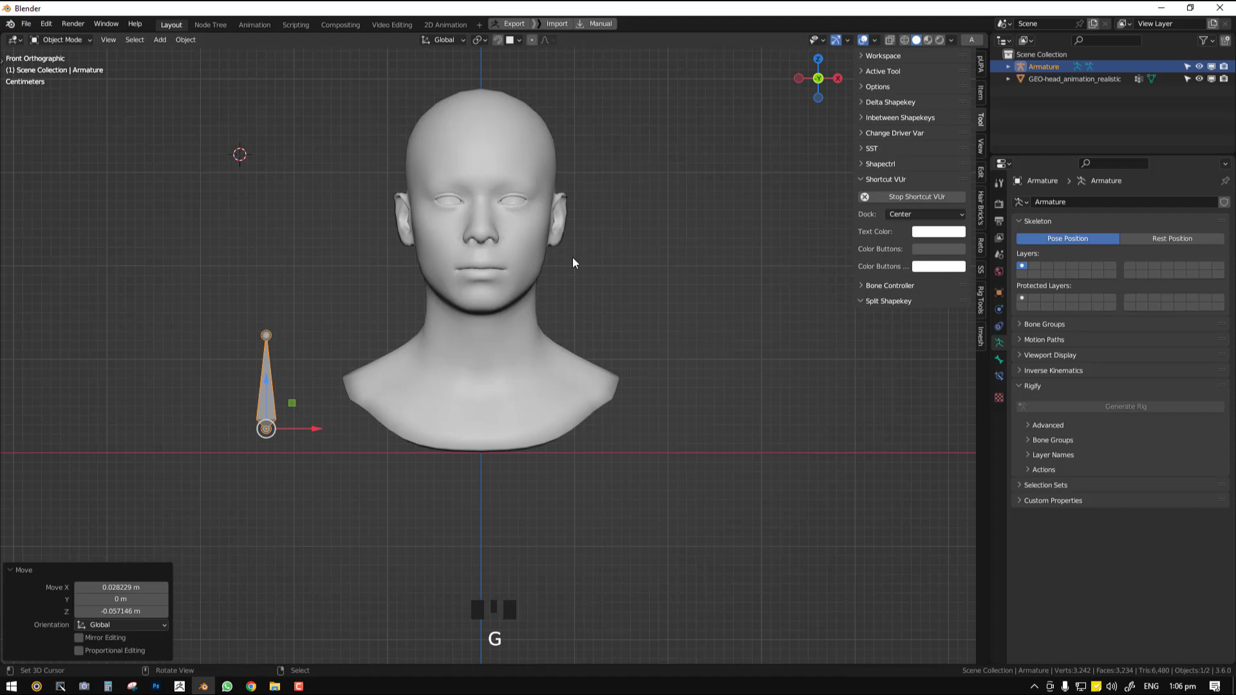
- Reframe the view on the face and reselect the head mesh
middle_drag(338, 385, 310, 377)
scroll(222, 342, up, 2)
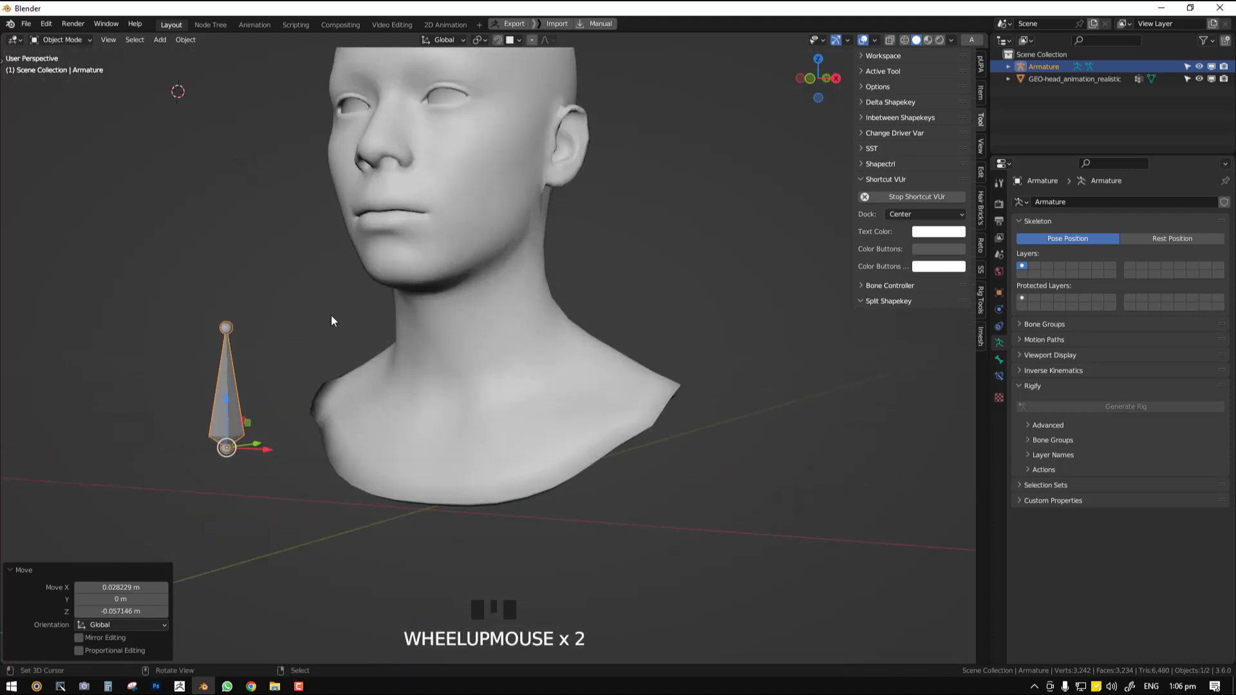
middle_drag(311, 332, 337, 353)
right_click(404, 324)
shift+middle_drag(551, 305, 567, 377)
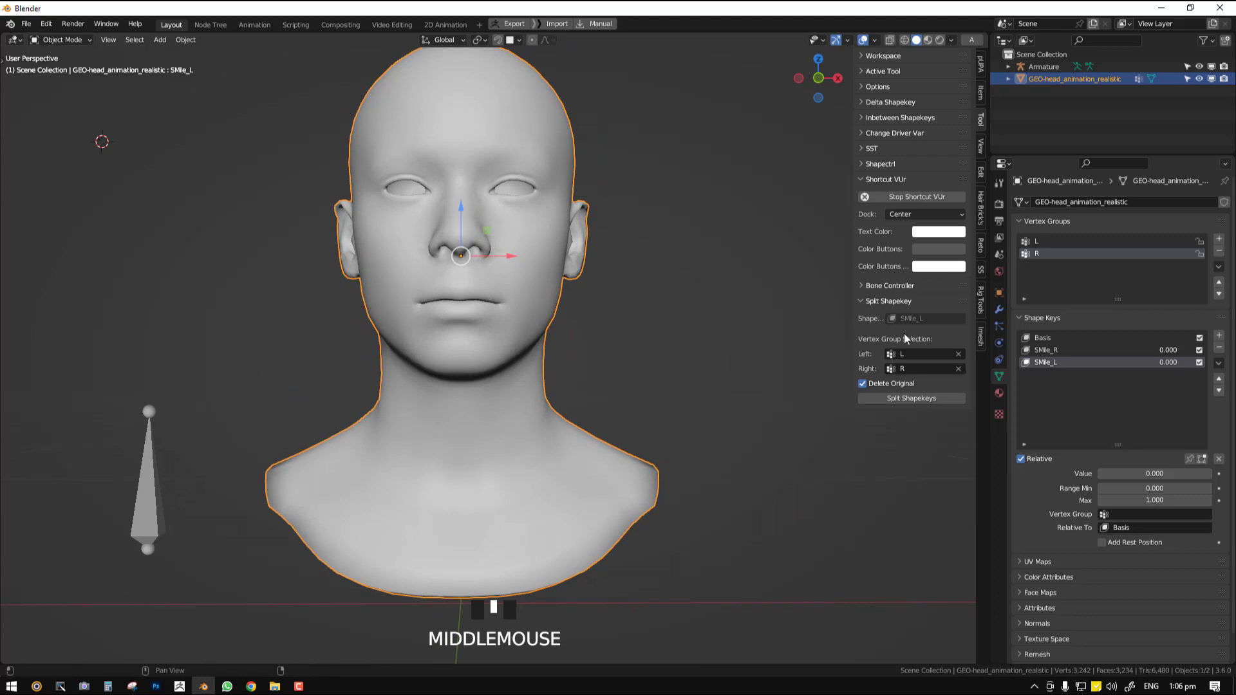
- Expand the Shapectrl settings and pick Armature as the controller object
click(880, 181)
click(880, 164)
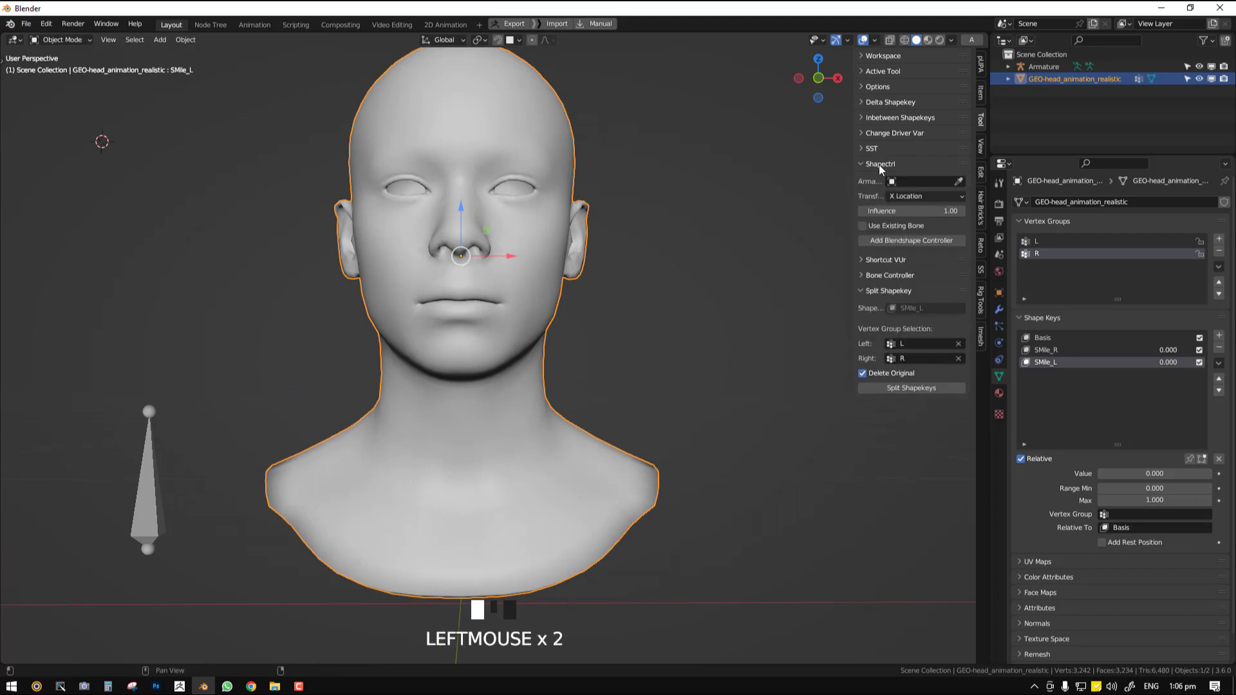
click(959, 181)
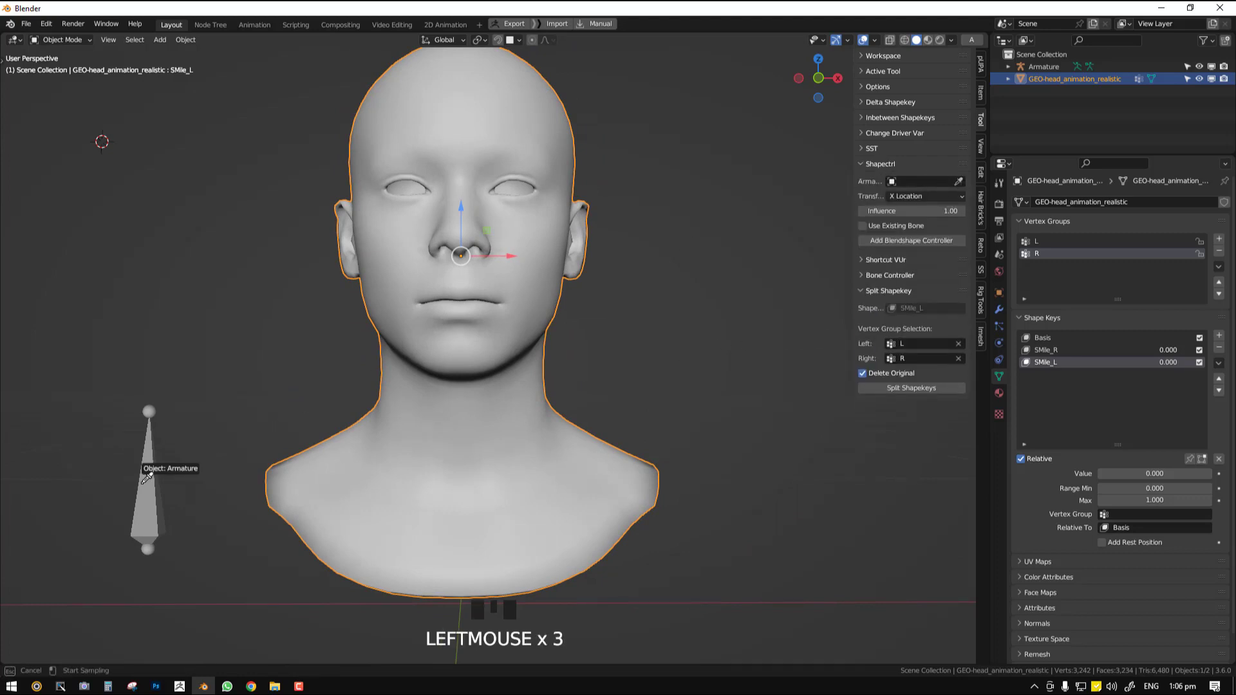
click(148, 479)
- Test SMile_R, move it below SMile_L in the list, and preview SMile_L
click(1092, 353)
drag(1154, 473, 1107, 473)
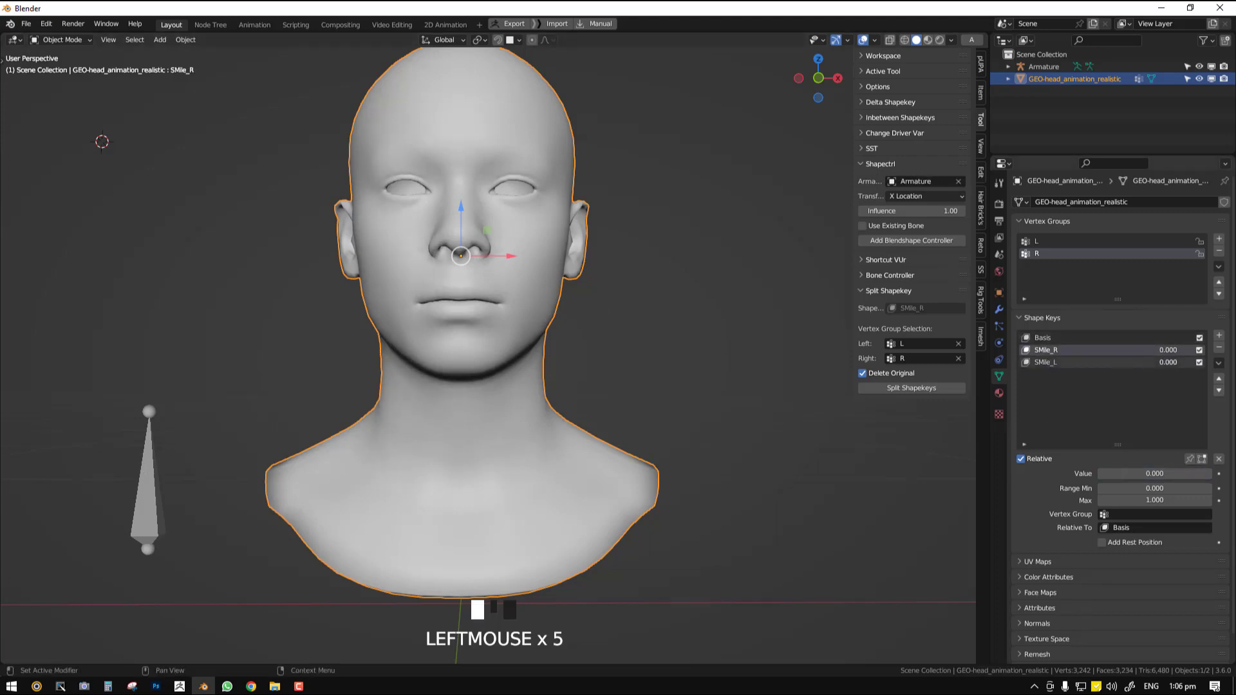
click(1218, 390)
click(1081, 353)
drag(1166, 350, 1210, 350)
- Sketch an upward annotation arrow on the cheek and reset SMile_L to 0
key(KP_1)
scroll(554, 303, up, 2)
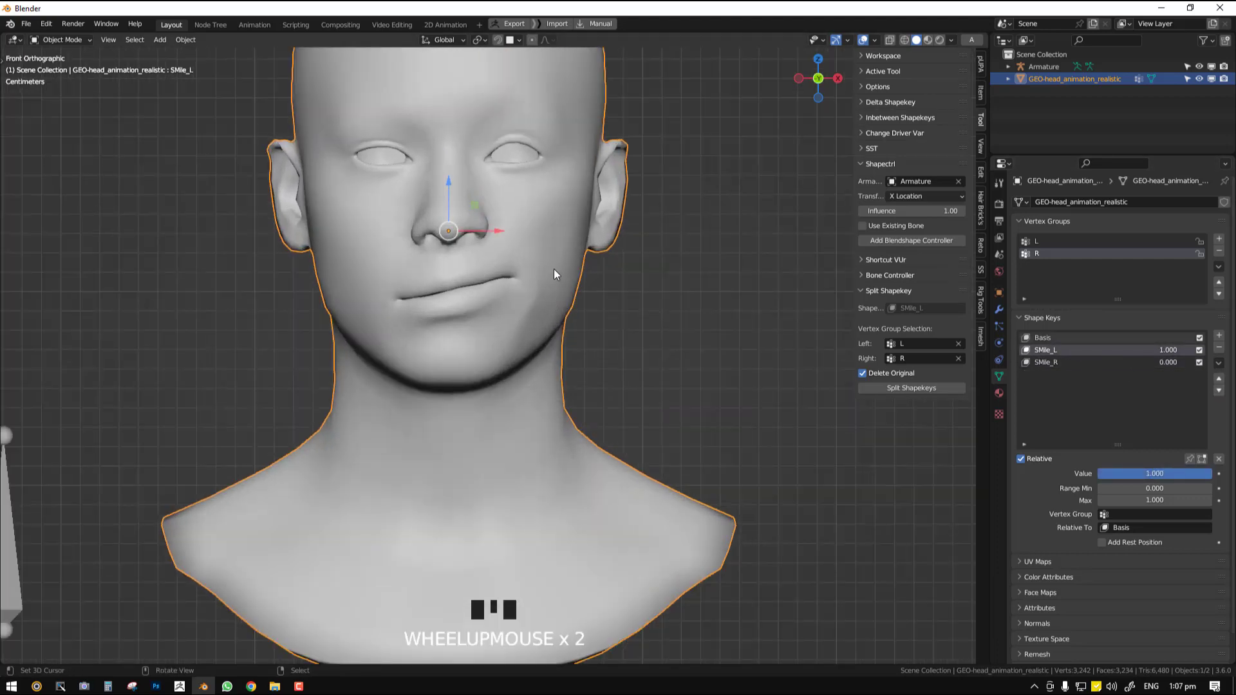
mouse_move(556, 275)
mouse_down()
mouse_move(564, 198)
mouse_move(556, 208)
mouse_move(589, 223)
mouse_up()
scroll(701, 322, down, 1)
scroll(620, 287, up, 1)
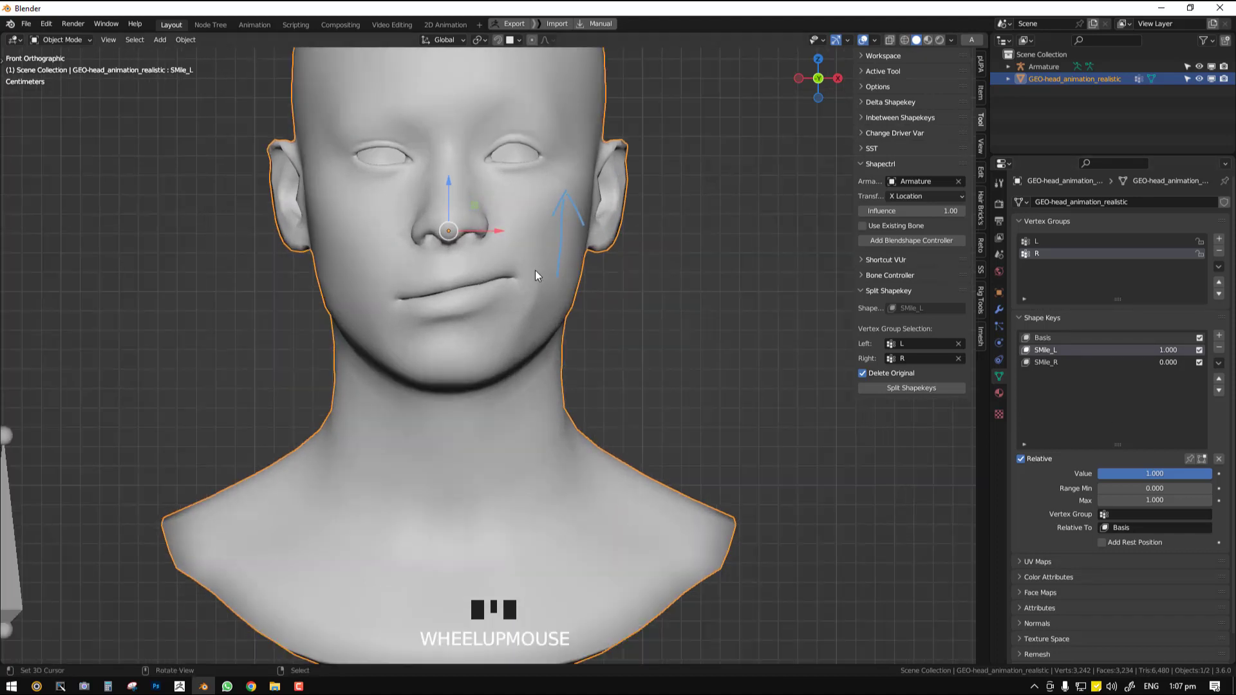
drag(1197, 474, 1099, 471)
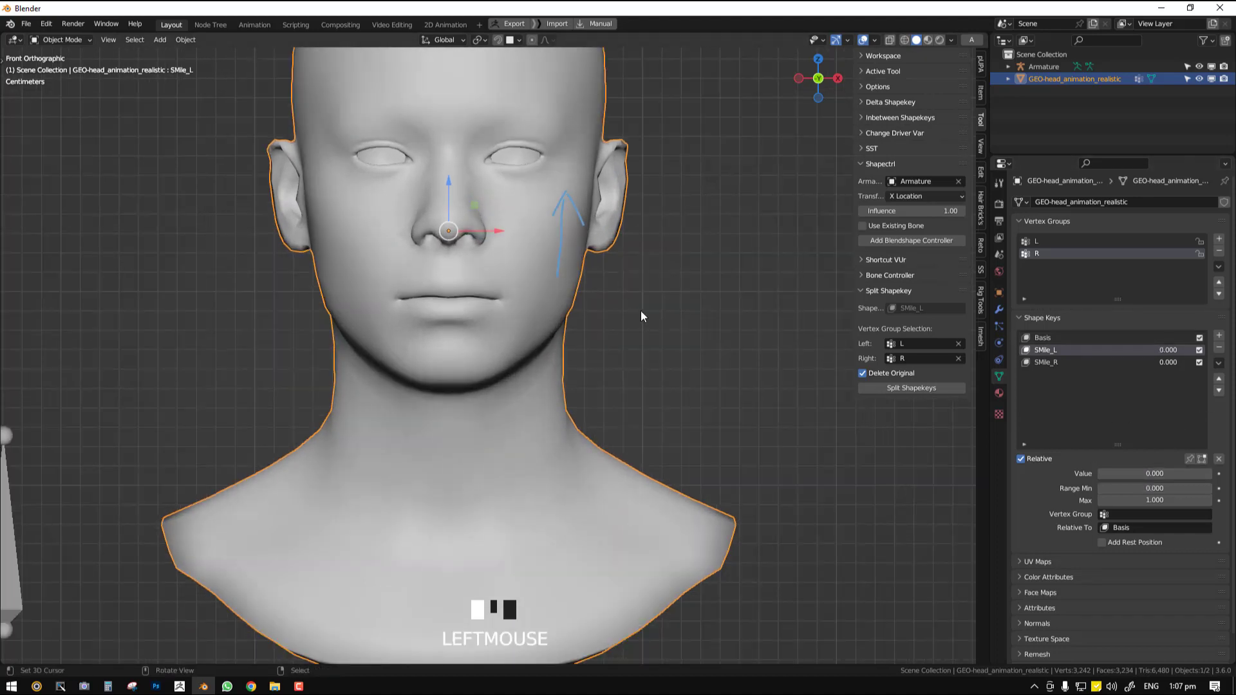
- Set Shapectrl's transform channel to Y Location, then deselect everything
scroll(640, 310, up, 2)
shift+middle_drag(617, 311, 625, 358)
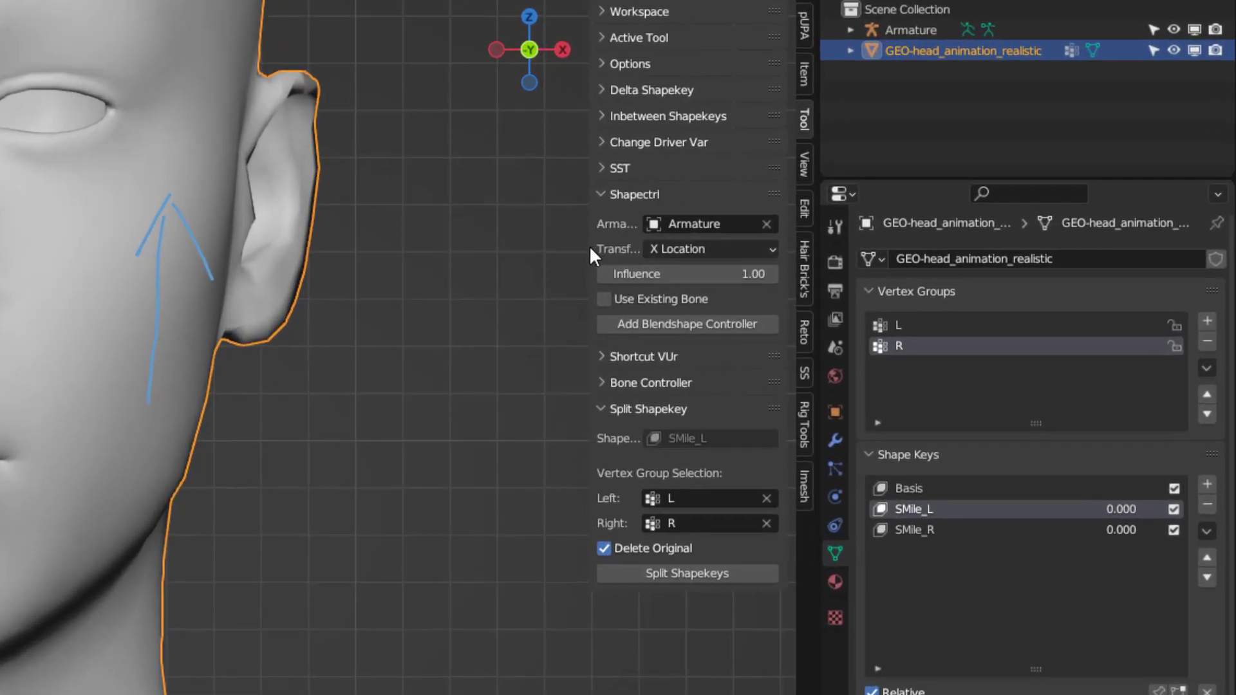
drag(589, 245, 450, 254)
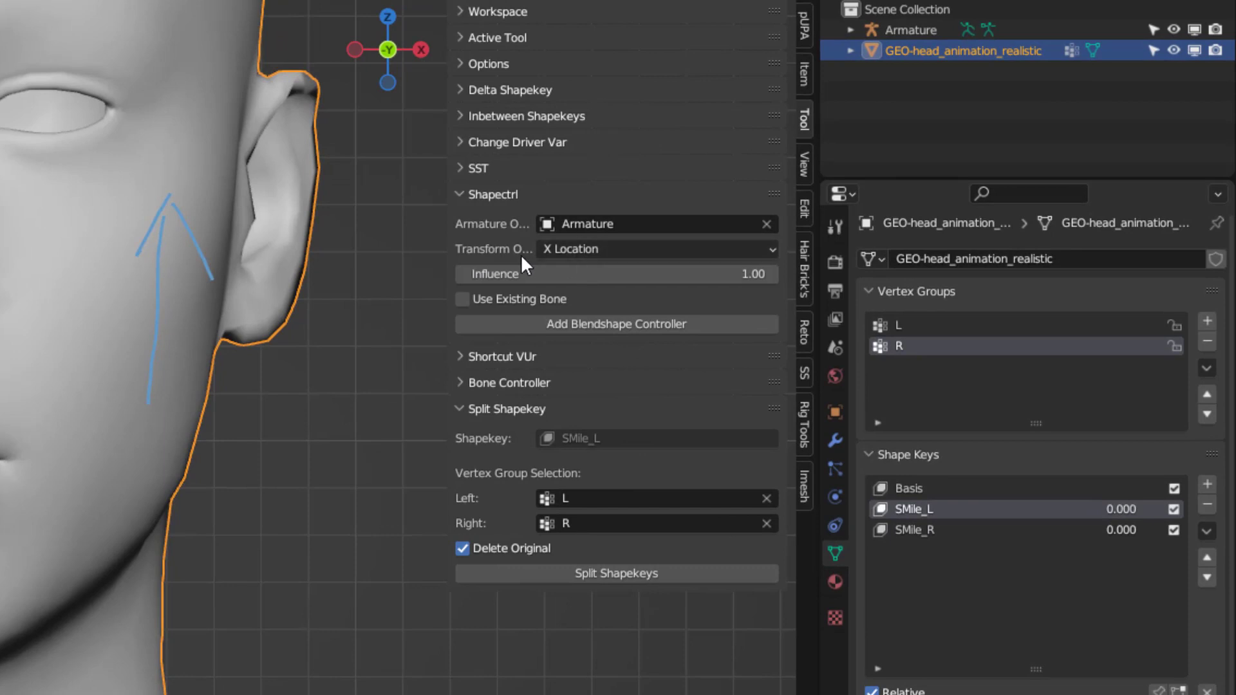
click(579, 252)
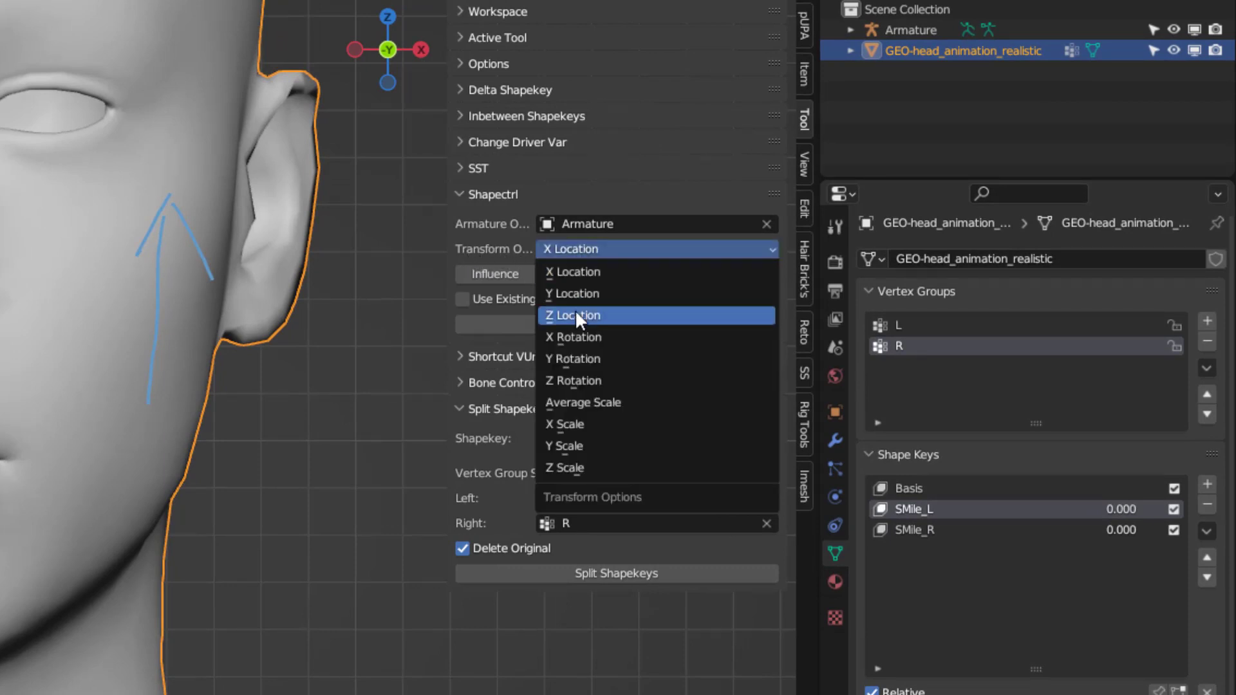
click(563, 297)
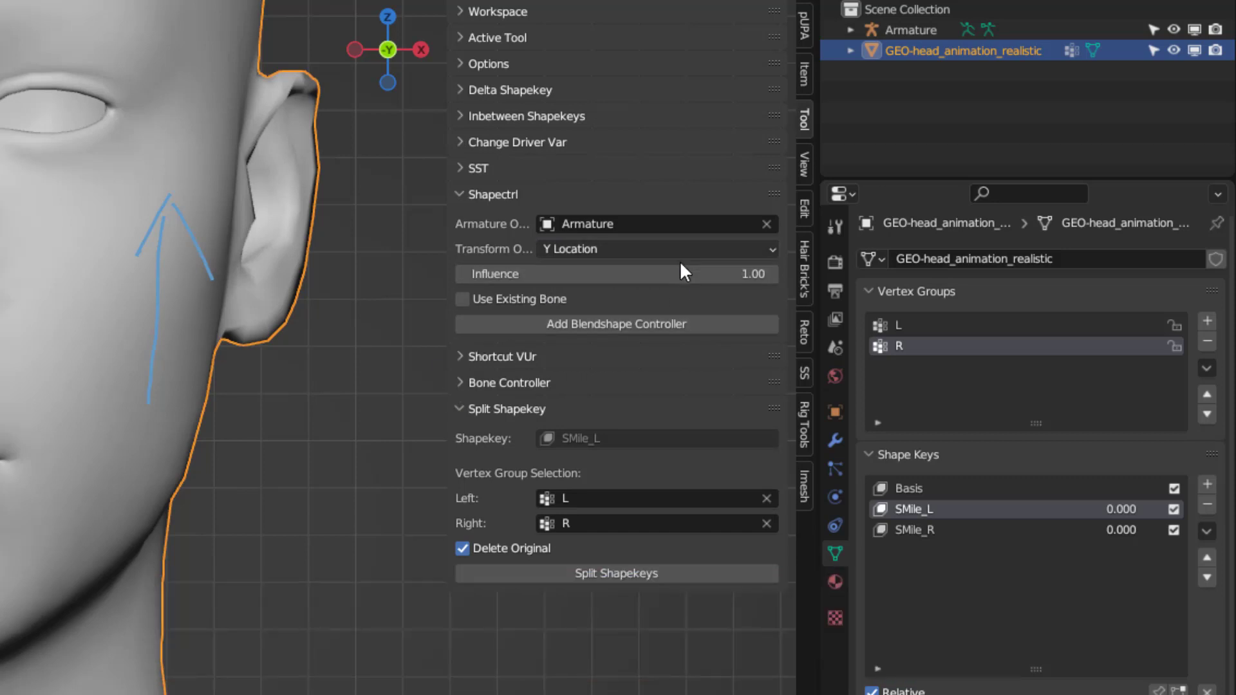
scroll(232, 430, down, 2)
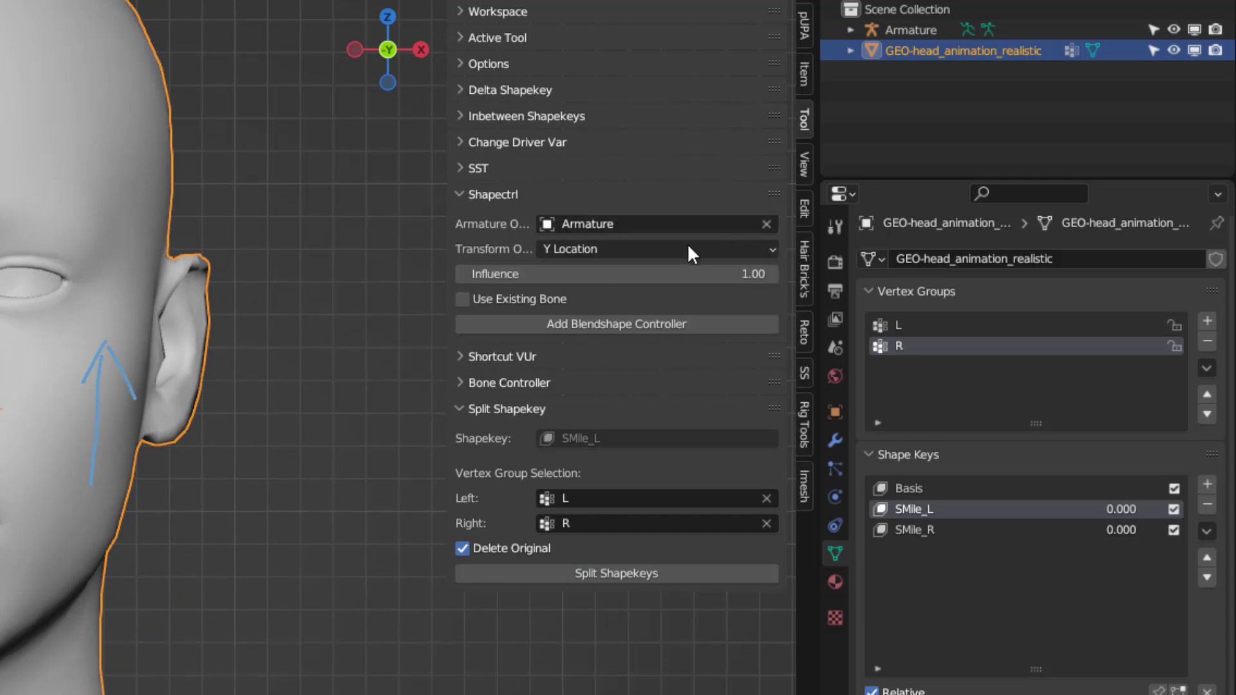
key(alt+a)
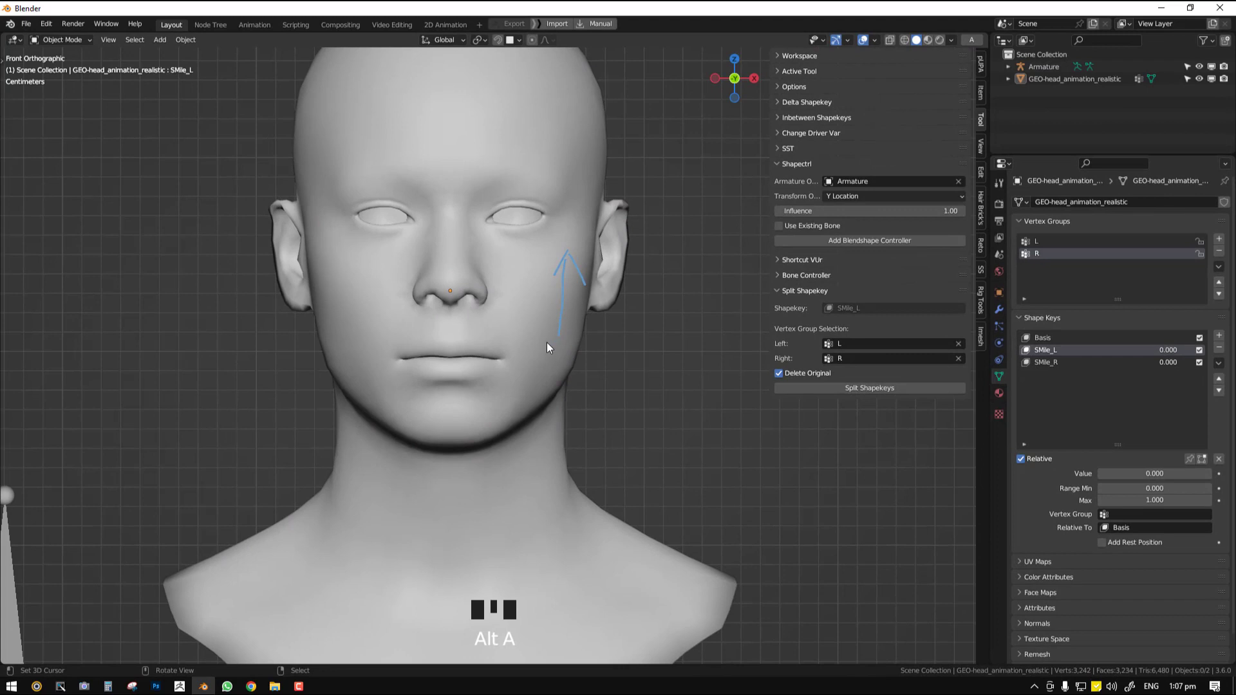
- Place the 3D cursor at the mouth corner and add a SMile_L controller bone
click(519, 354)
middle_drag(535, 392, 477, 412)
key(KP_1)
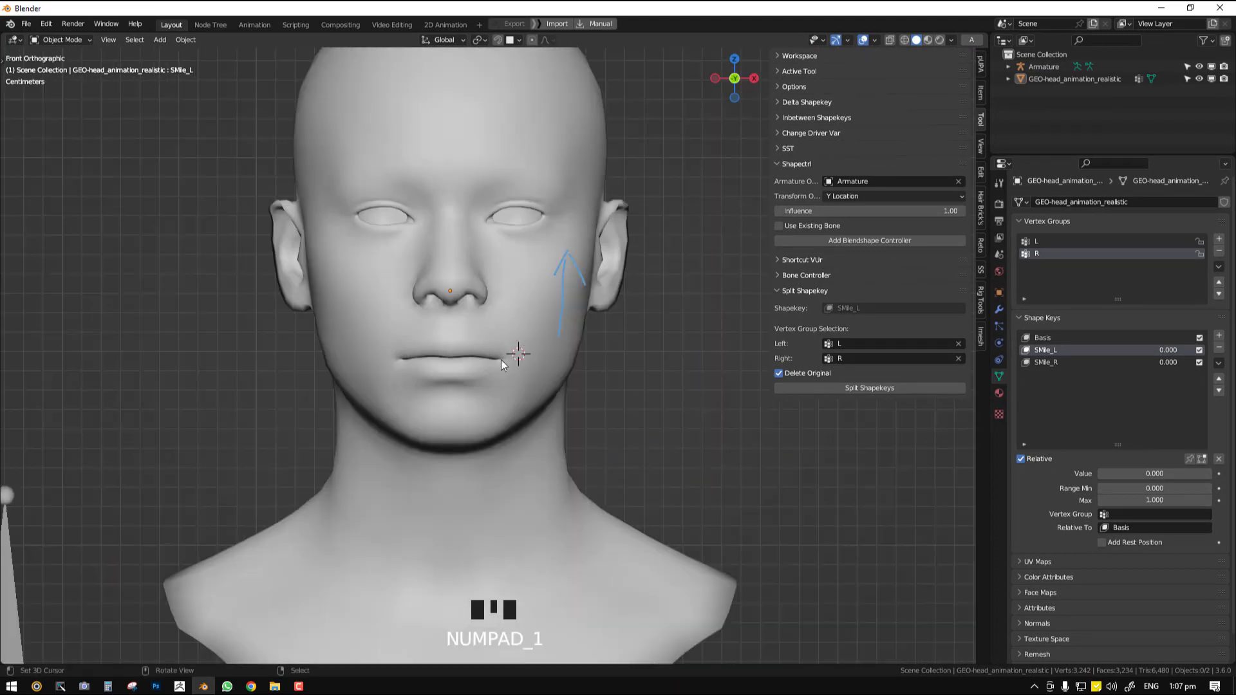
right_click(515, 355)
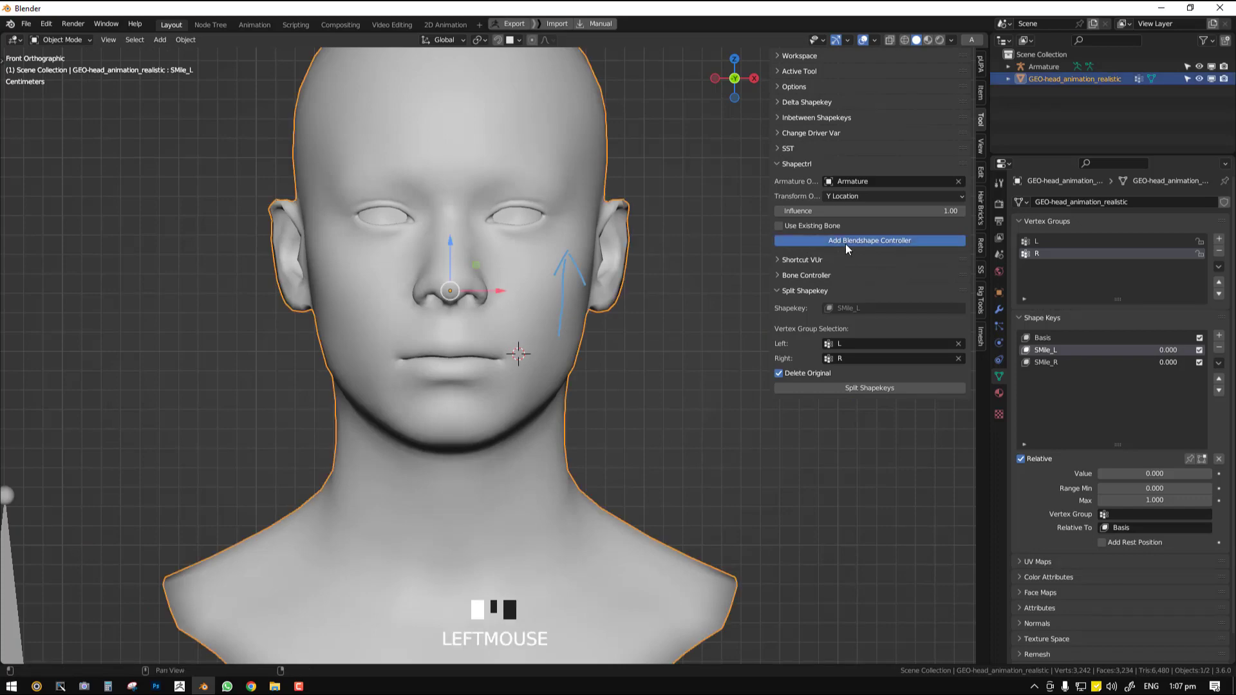
click(845, 241)
- Zoom toward the mouth and select the armature using wireframe view
mouse_move(535, 360)
middle_down()
mouse_move(427, 418)
mouse_move(202, 393)
middle_up()
scroll(477, 399, up, 2)
right_click(446, 410)
key(shift+z)
right_click(446, 406)
key(shift+z)
- Switch the armature into Pose Mode in front view with solid shading
key(Tab)
key(shift+z)
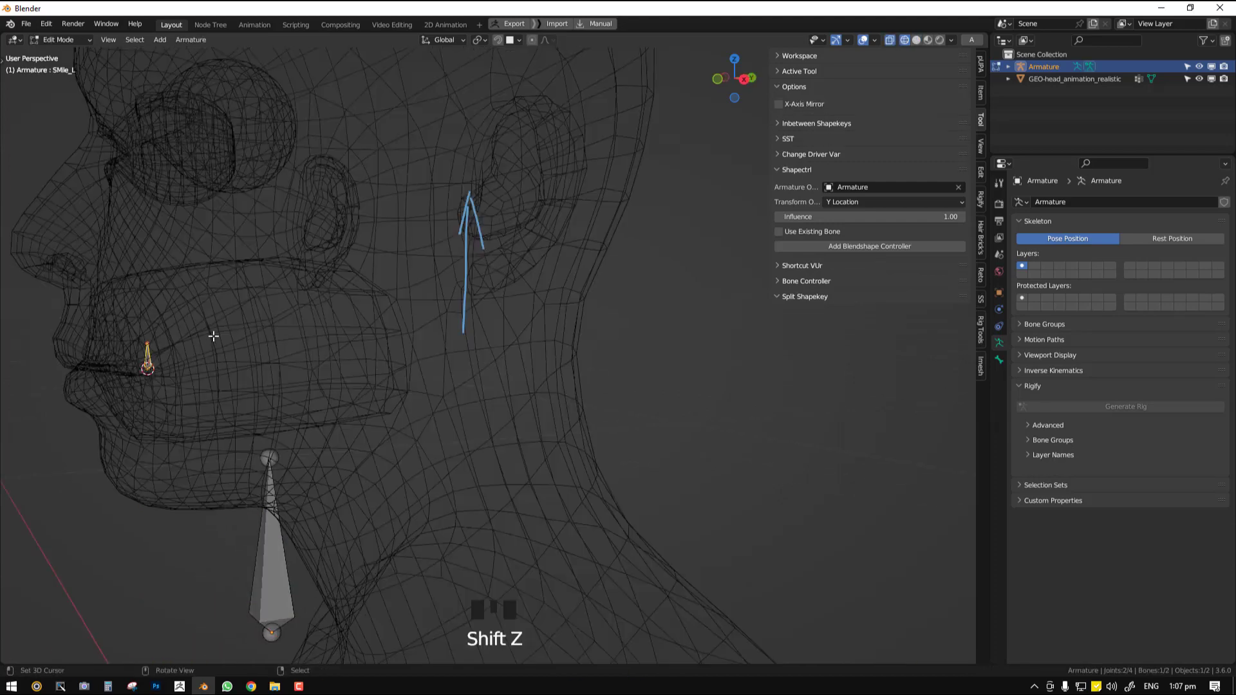
key(space)
click(186, 356)
key(Tab)
key(KP_1)
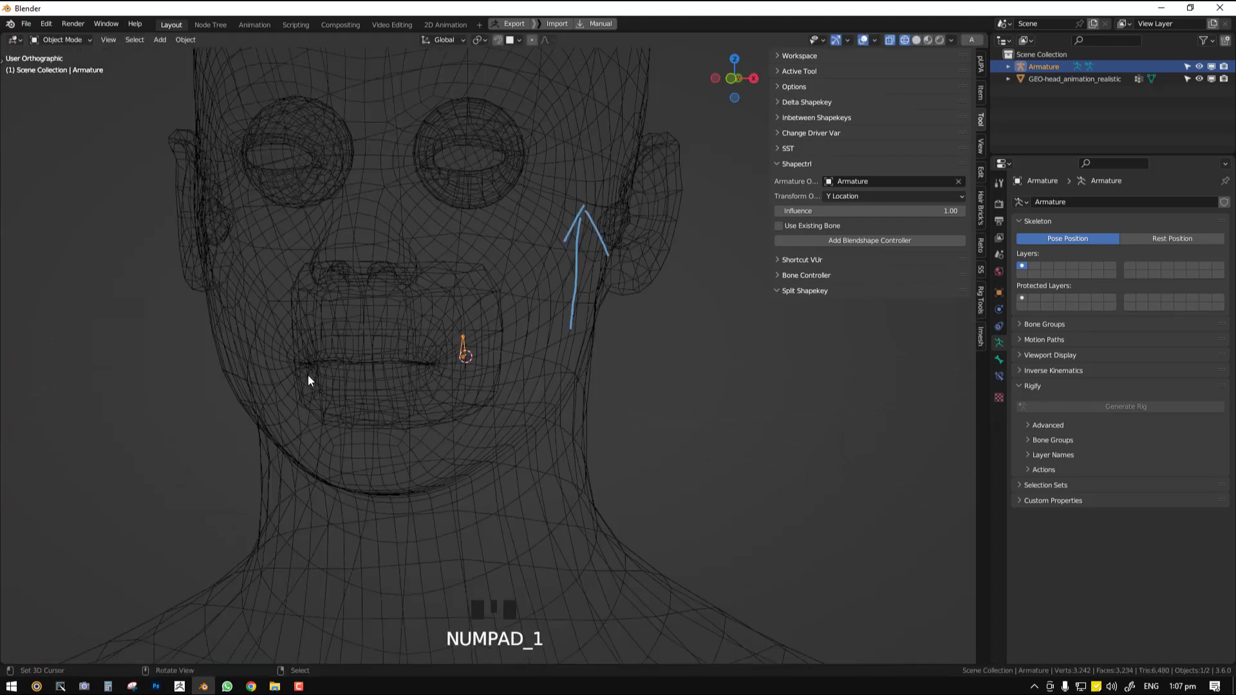
key(ctrl+Tab)
key(shift+z)
- Move the SMile_L bone to test the smile, then cancel the move
key(g)
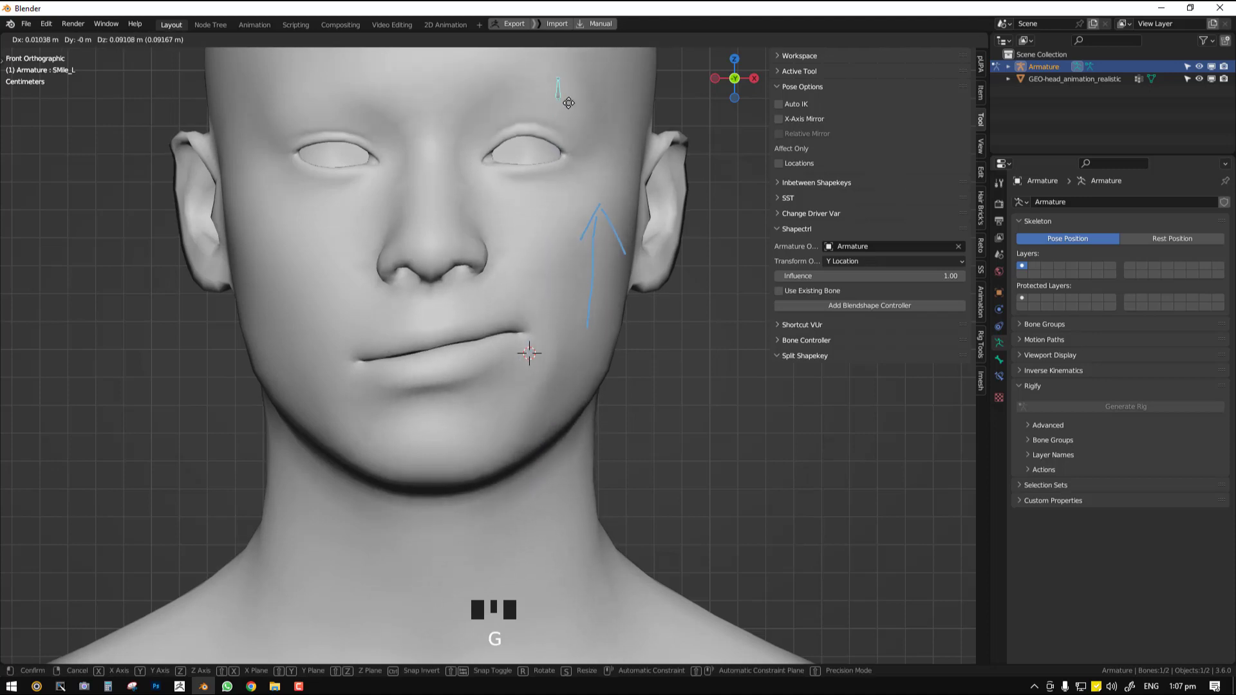
scroll(541, 399, down, 2)
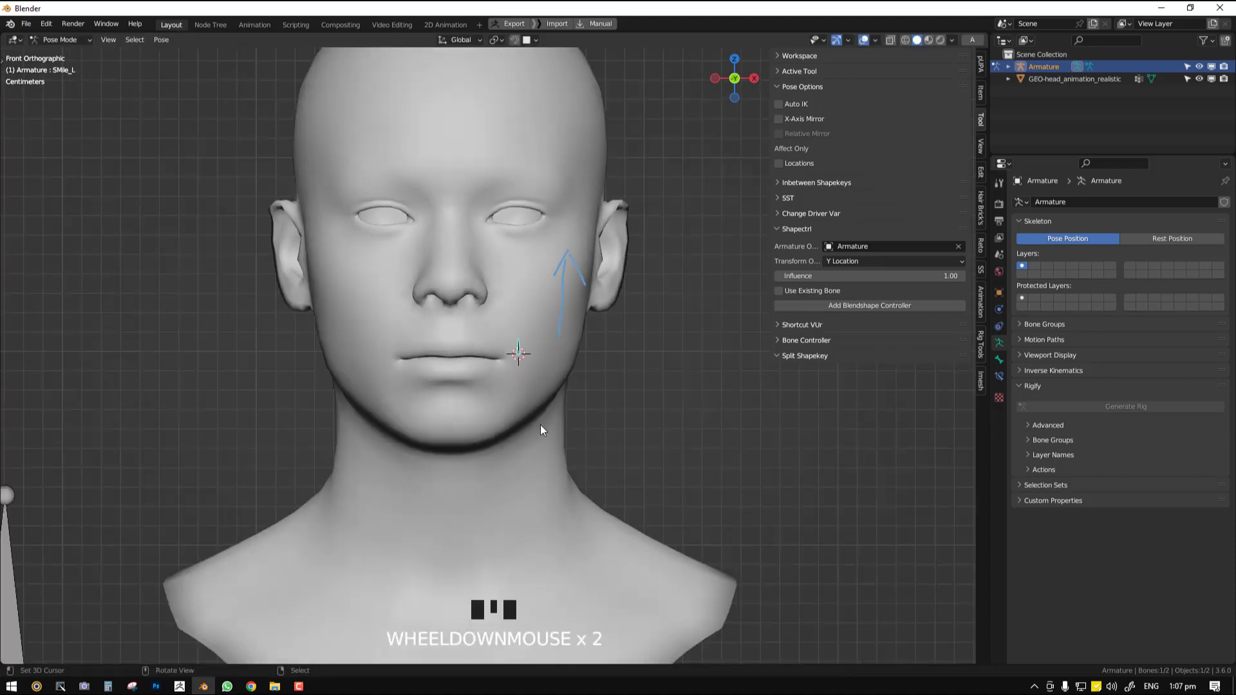
right_click(551, 186)
key(Tab)
- Select the head mesh and delete the driver on SMile_L's value
click(609, 271)
right_click(508, 334)
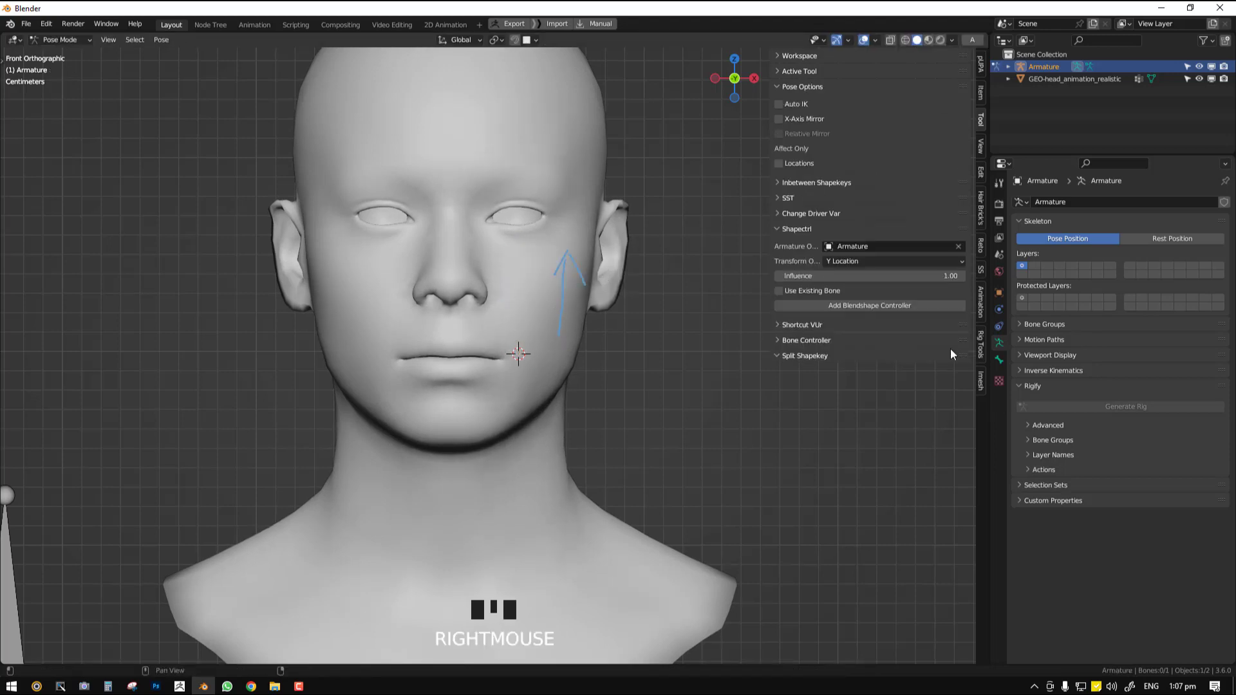
right_click(550, 346)
right_click(543, 346)
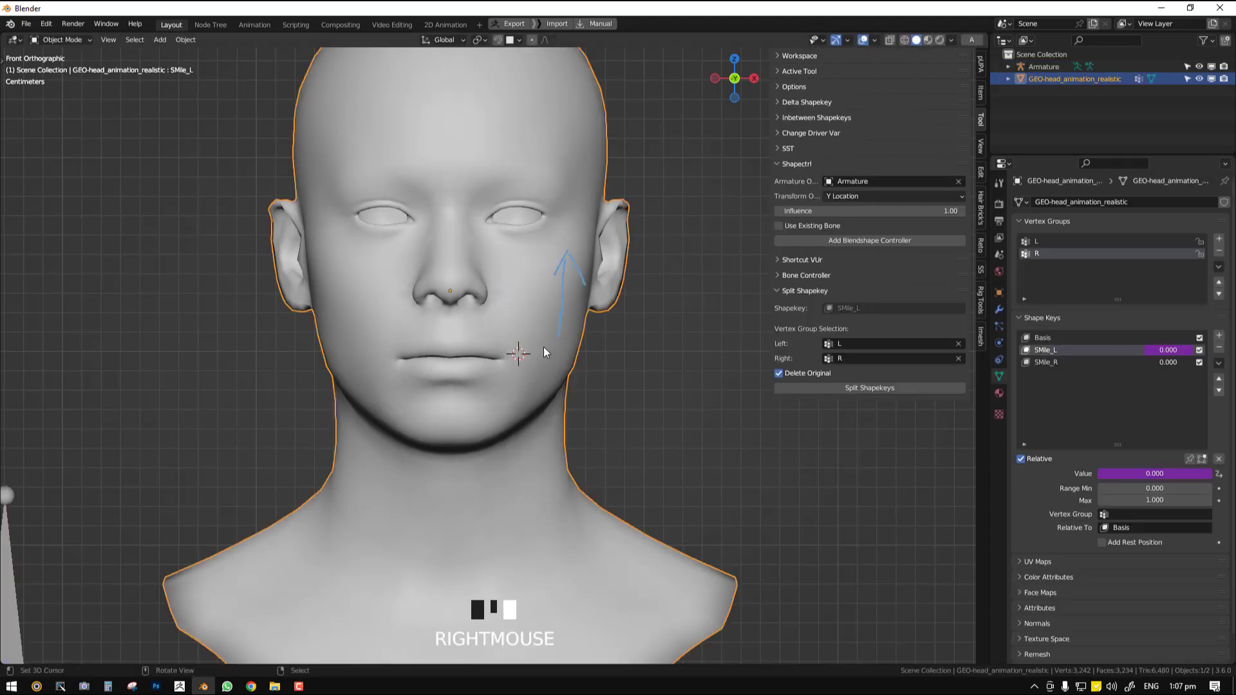
right_click(1176, 351)
click(1172, 351)
- Collapse Split Shapekey and place the Shapectrl panel below it
scroll(624, 381, up, 2)
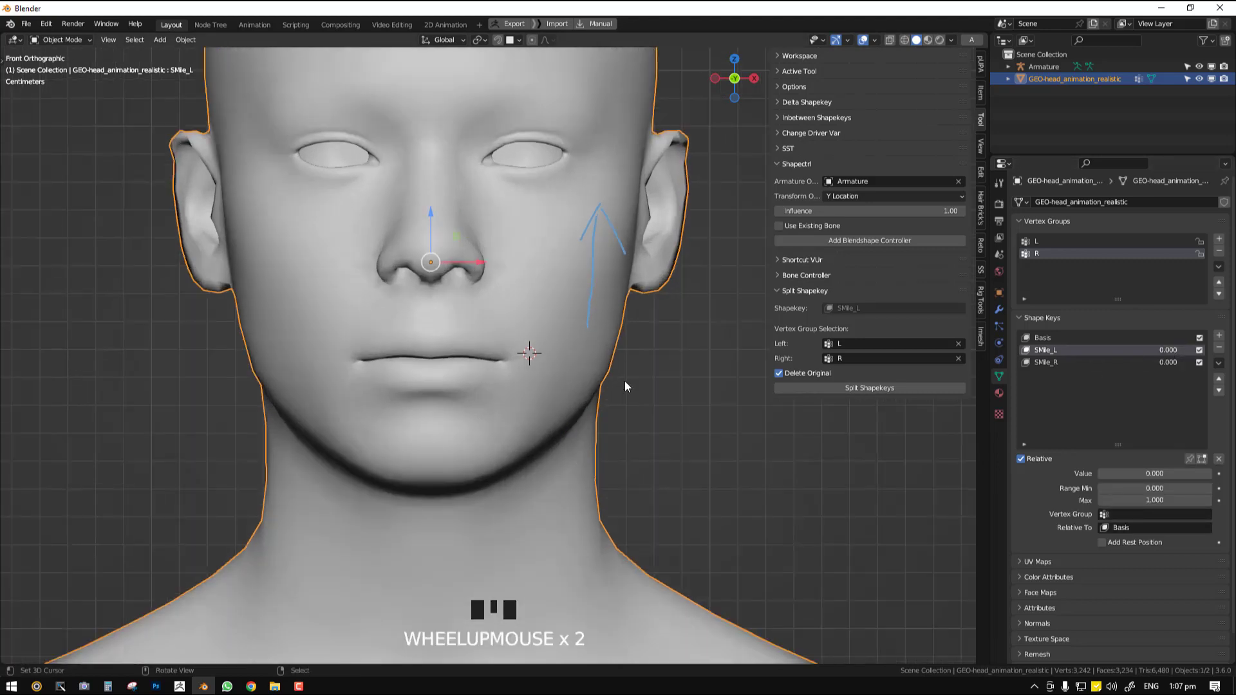
click(797, 293)
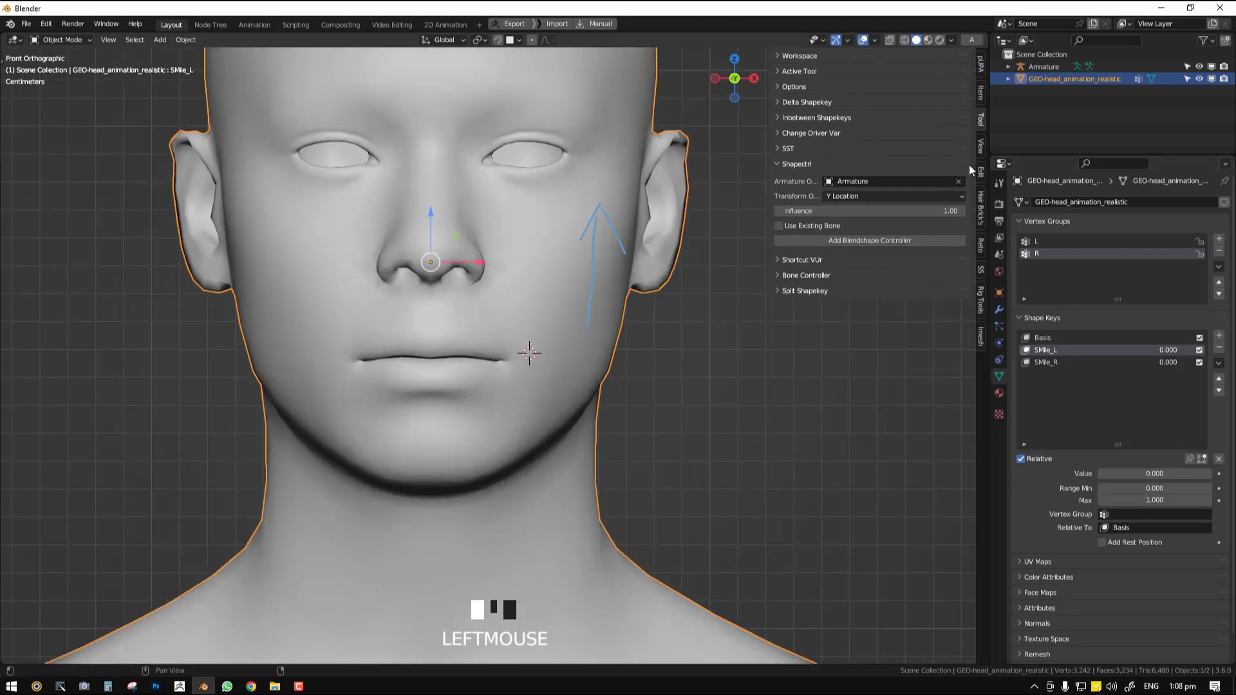
drag(966, 164, 950, 308)
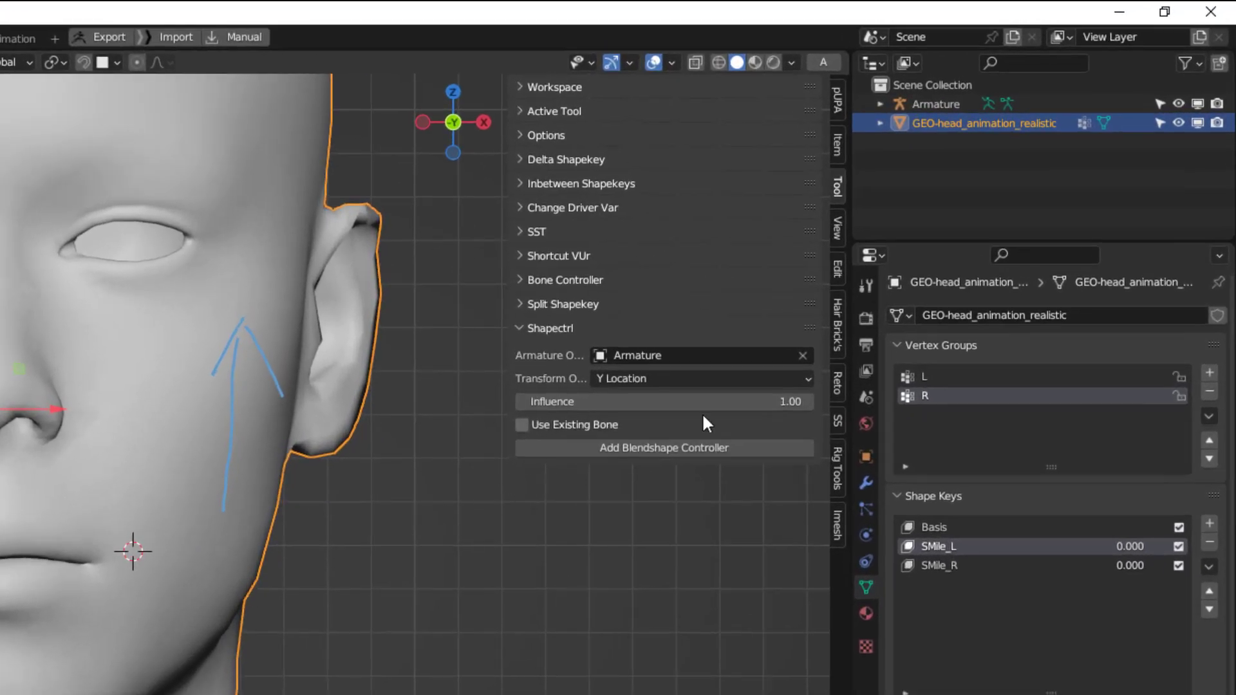
- Set the Shapectrl influence to 10
click(722, 402)
text(10)
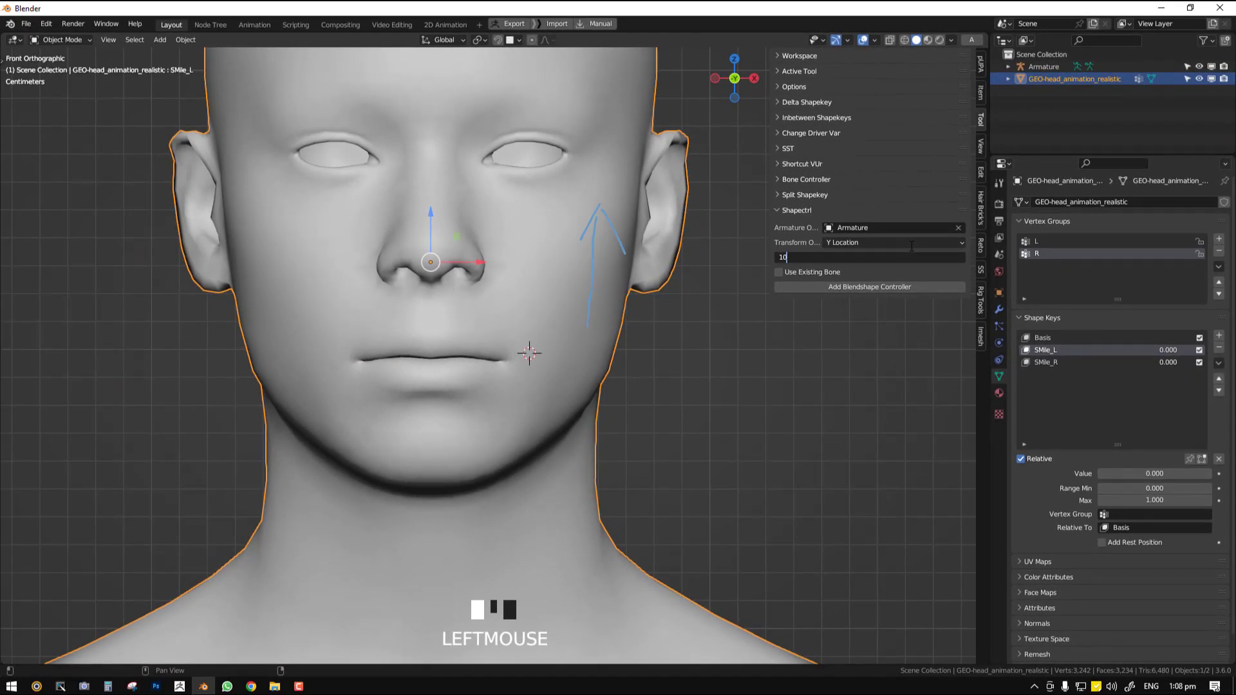
key(Return)
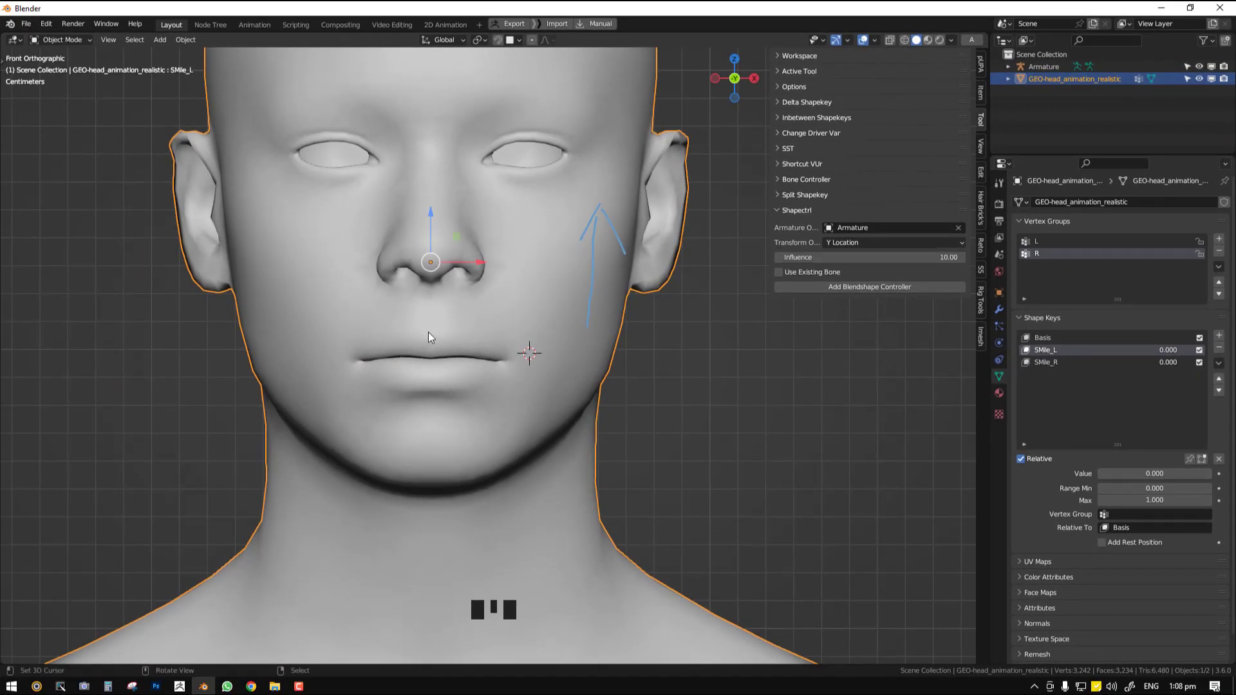
- Place the 3D cursor at the mouth corner and add a SMile_L blendshape controller bone
click(840, 286)
key(KP_3)
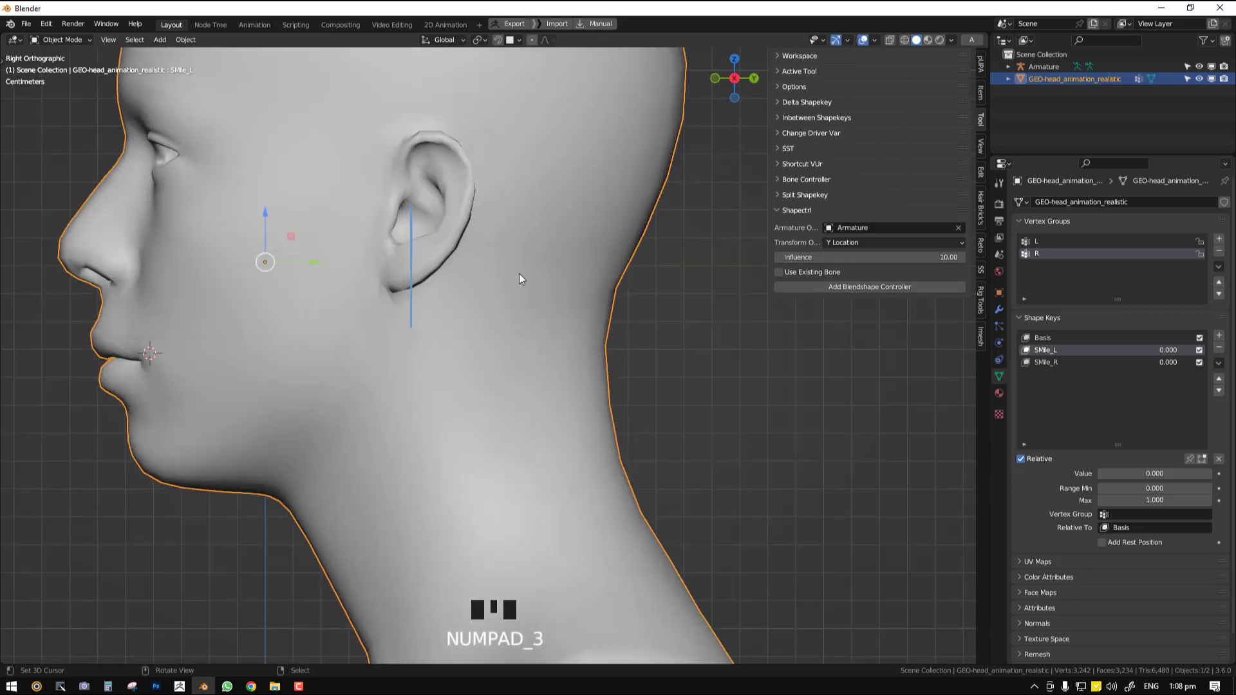
click(134, 358)
key(KP_1)
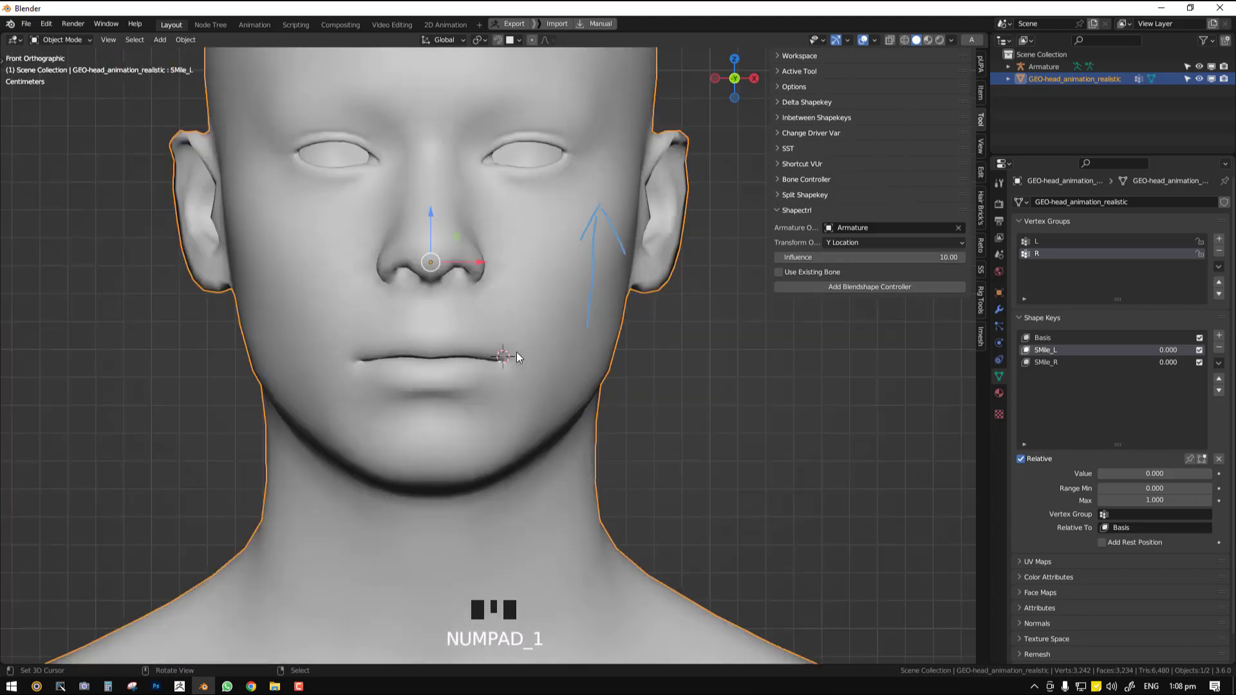
click(516, 352)
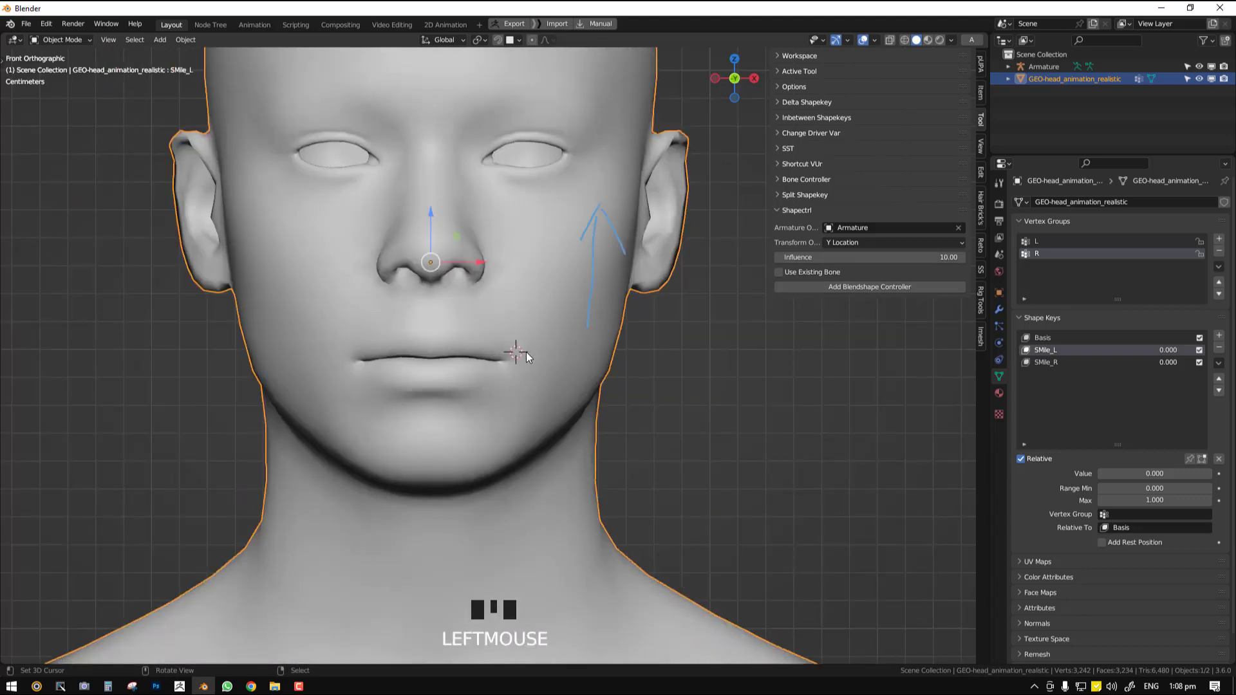
click(837, 287)
- Select the armature, enter Pose Mode and start moving the controller bone to test
middle_drag(530, 378, 466, 391)
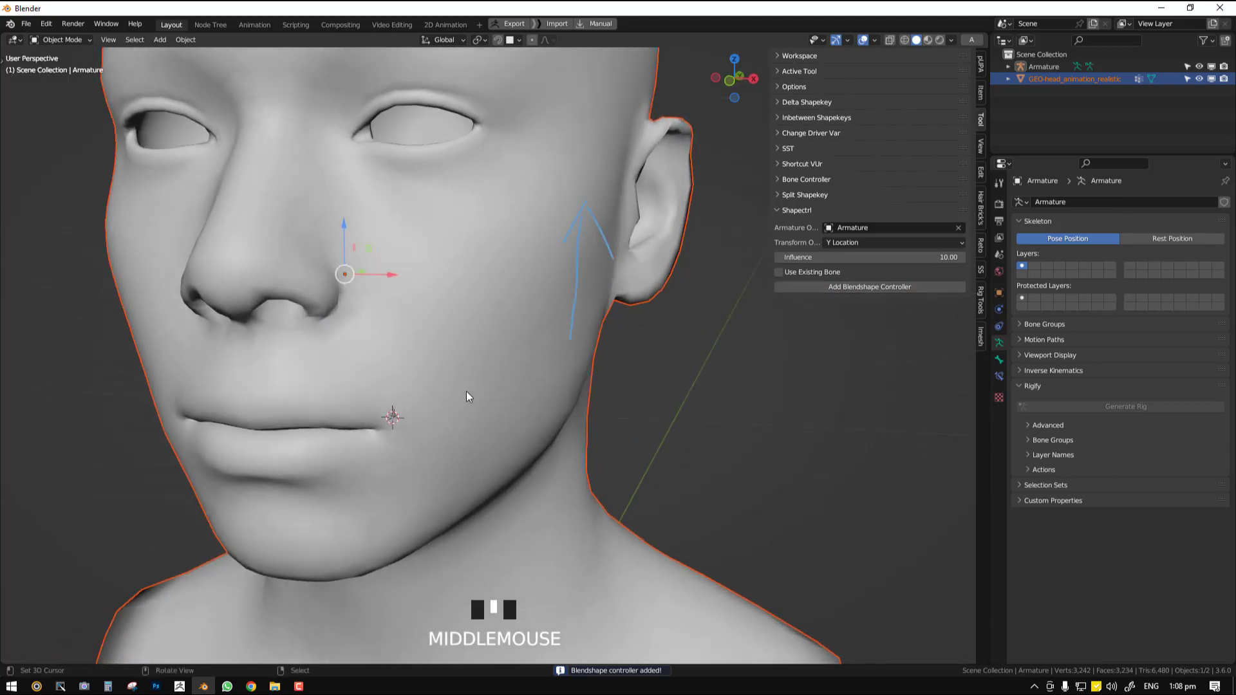
right_click(394, 414)
right_click(392, 411)
key(shift+z)
right_click(391, 412)
key(shift+z)
key(shift+z)
right_click(395, 415)
key(shift+z)
key(ctrl+Tab)
key(KP_1)
key(g)
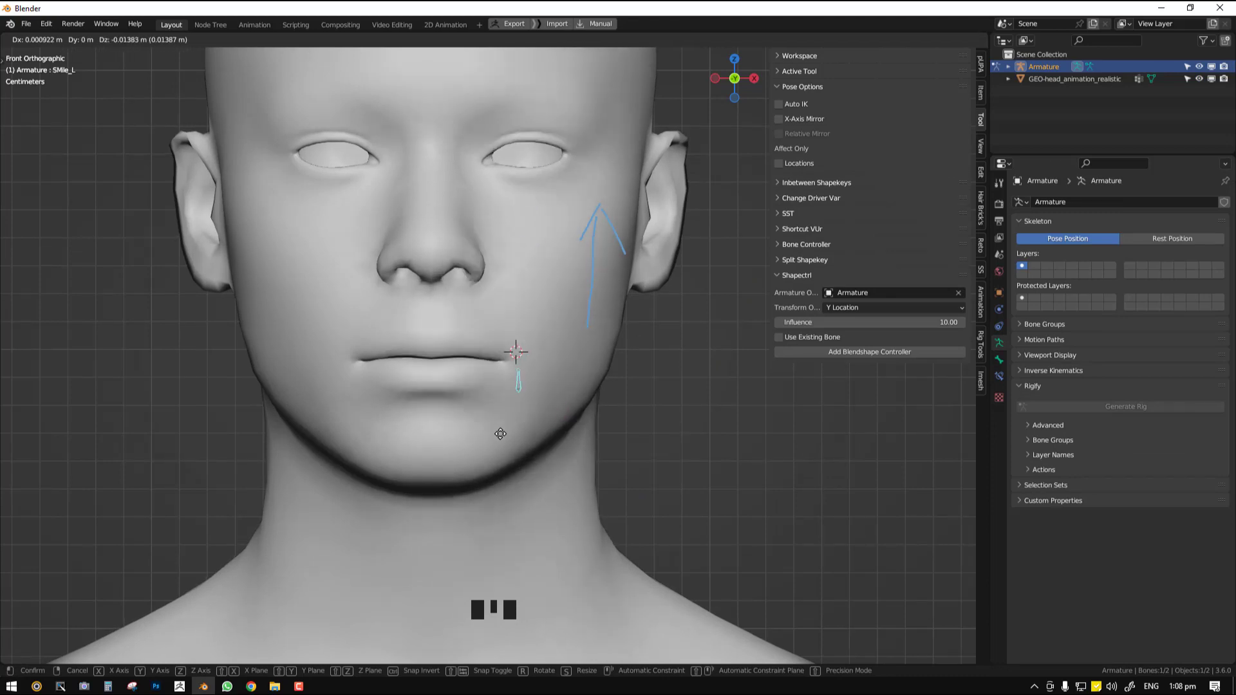
- Cancel the controller bone test moves, leaving the mouth neutral
right_click(506, 413)
scroll(508, 417, down, 1)
key(g)
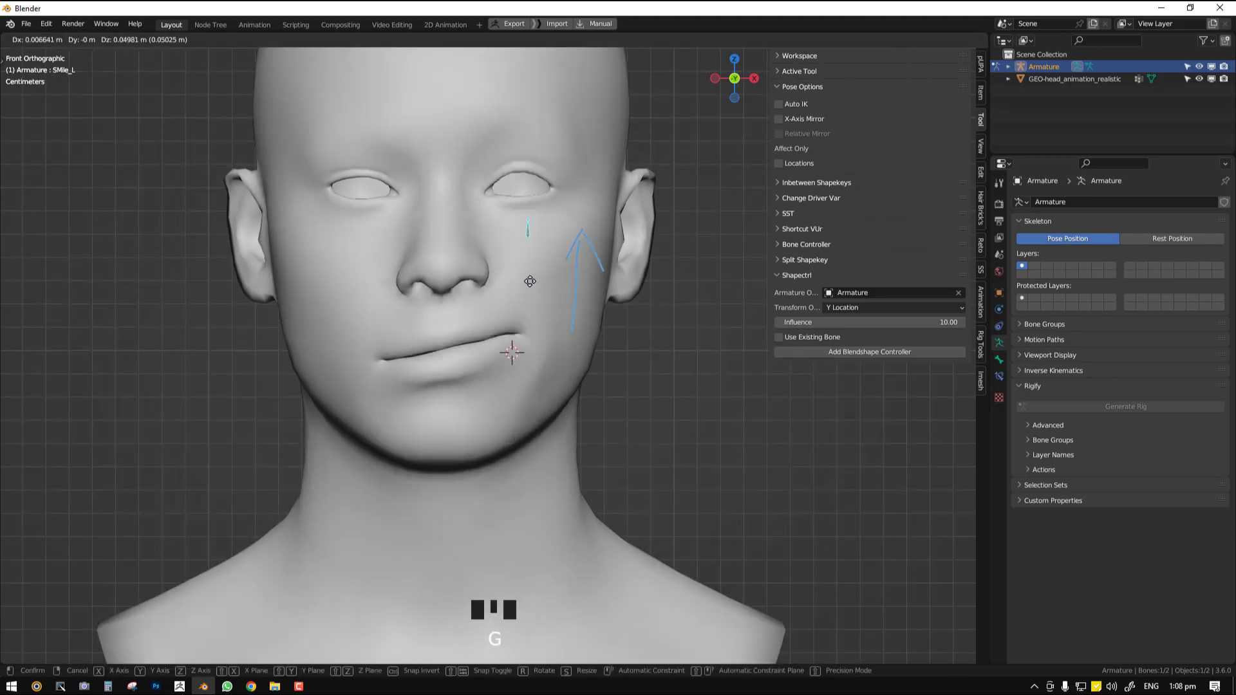
right_click(539, 411)
scroll(542, 410, up, 3)
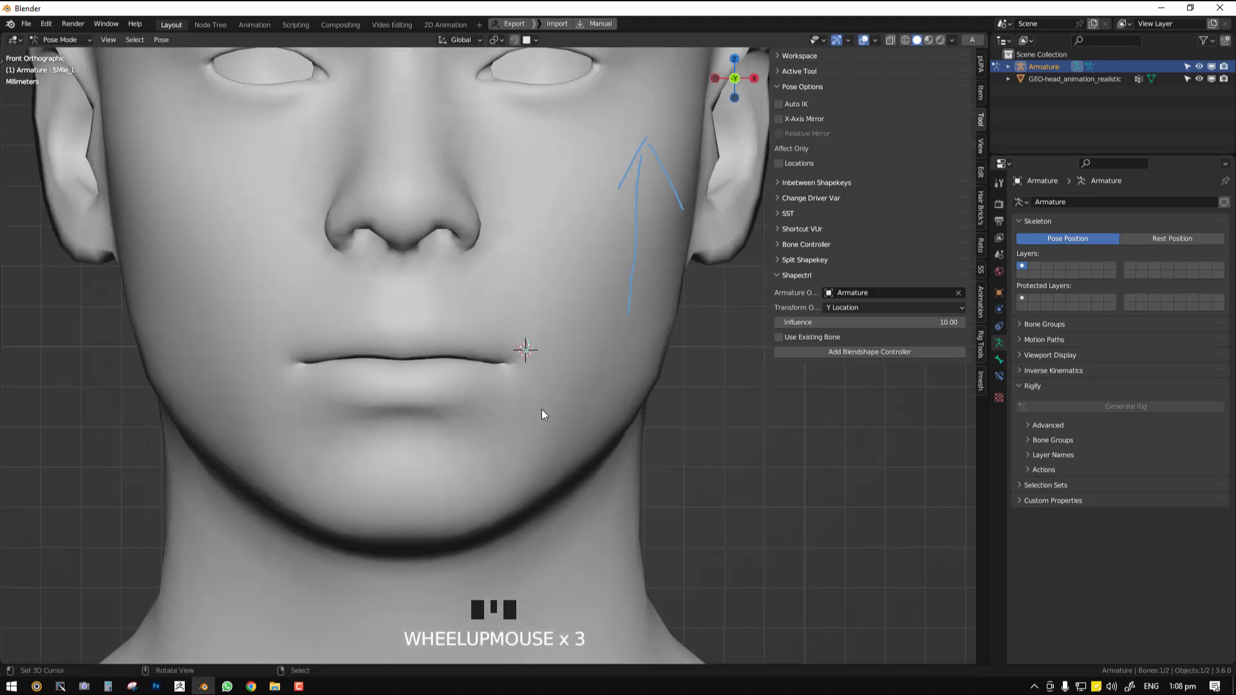
- Return to Object Mode on the head and delete SMile_L's driver
key(ctrl+Tab)
key(ctrl+Tab)
key(Tab)
key(Tab)
right_click(567, 369)
key(ctrl+Tab)
right_click(627, 385)
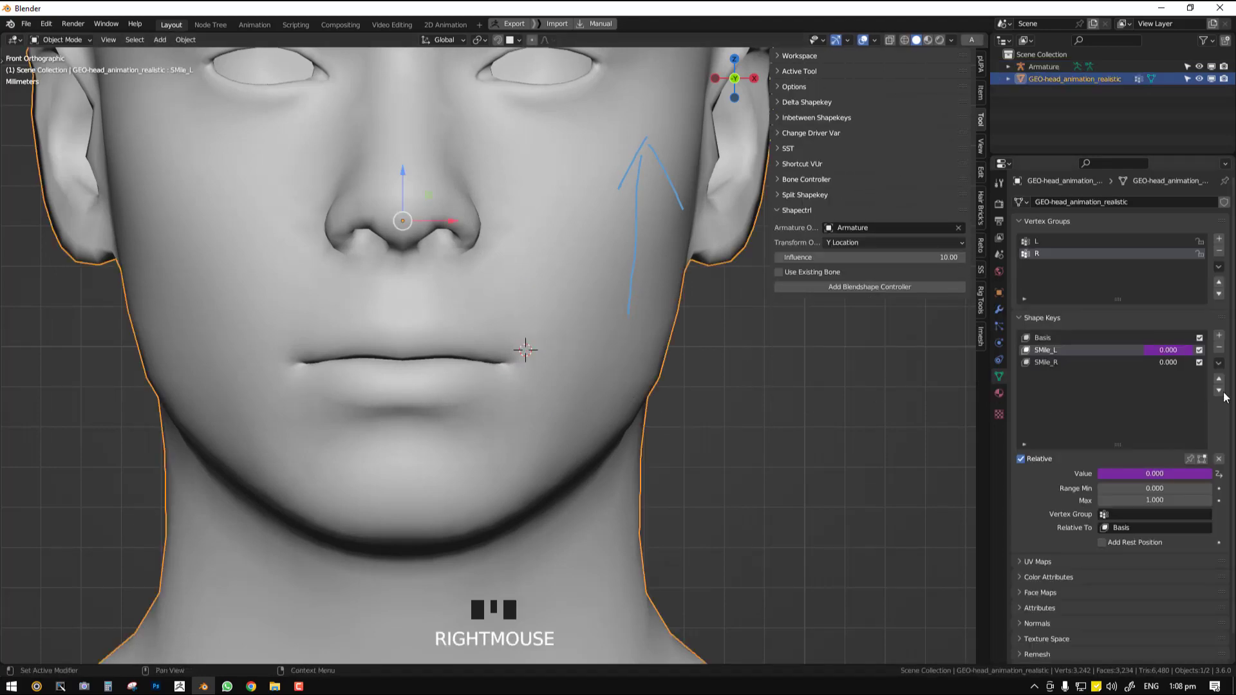
right_click(1180, 350)
click(1173, 353)
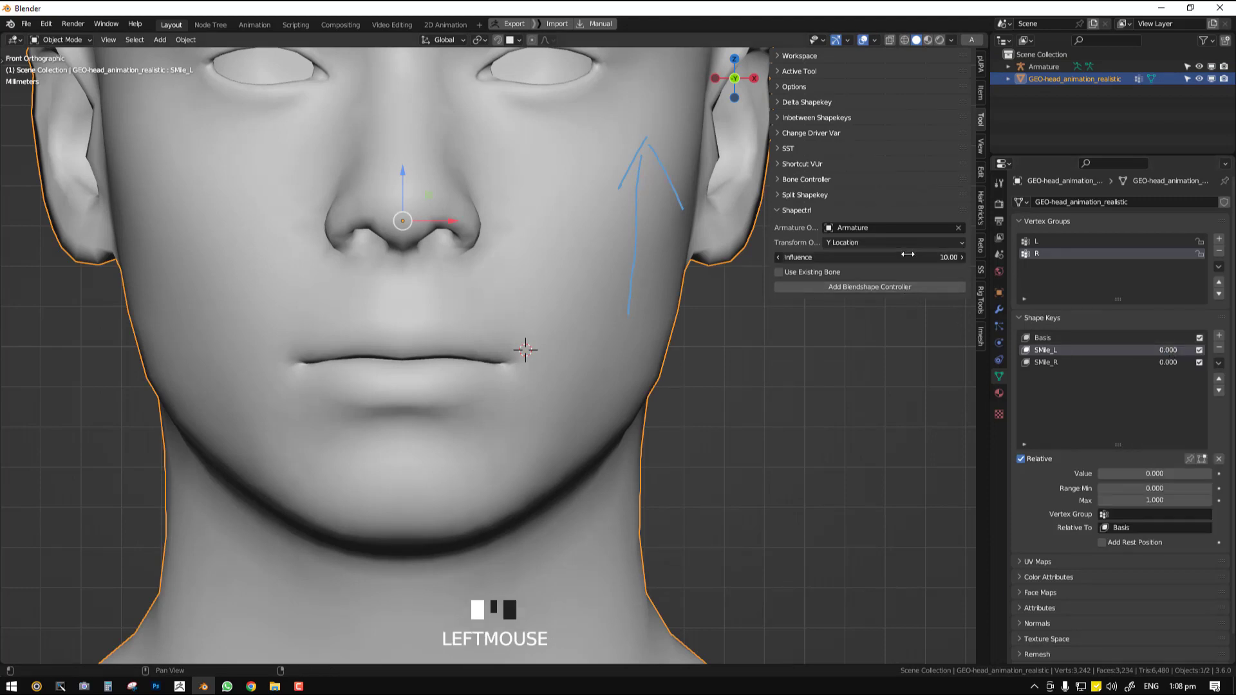
- Change the Shapectrl influence to -10
key(Left)
text(-)
key(Return)
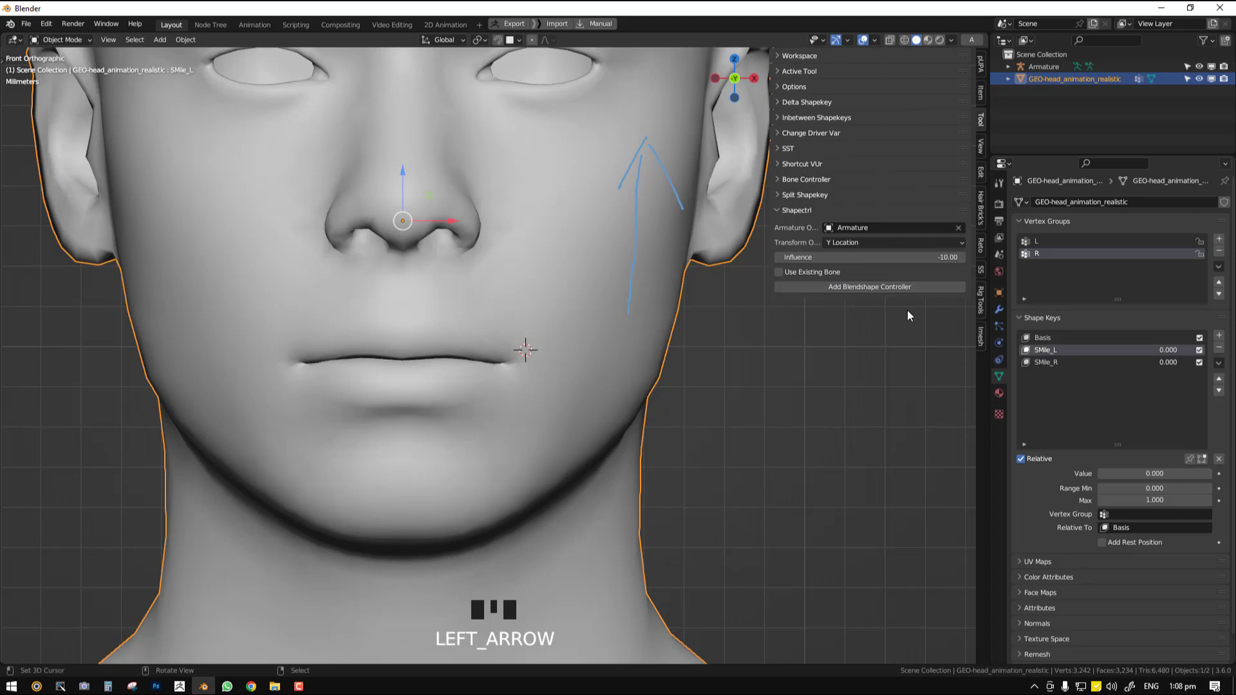
click(875, 287)
right_click(525, 339)
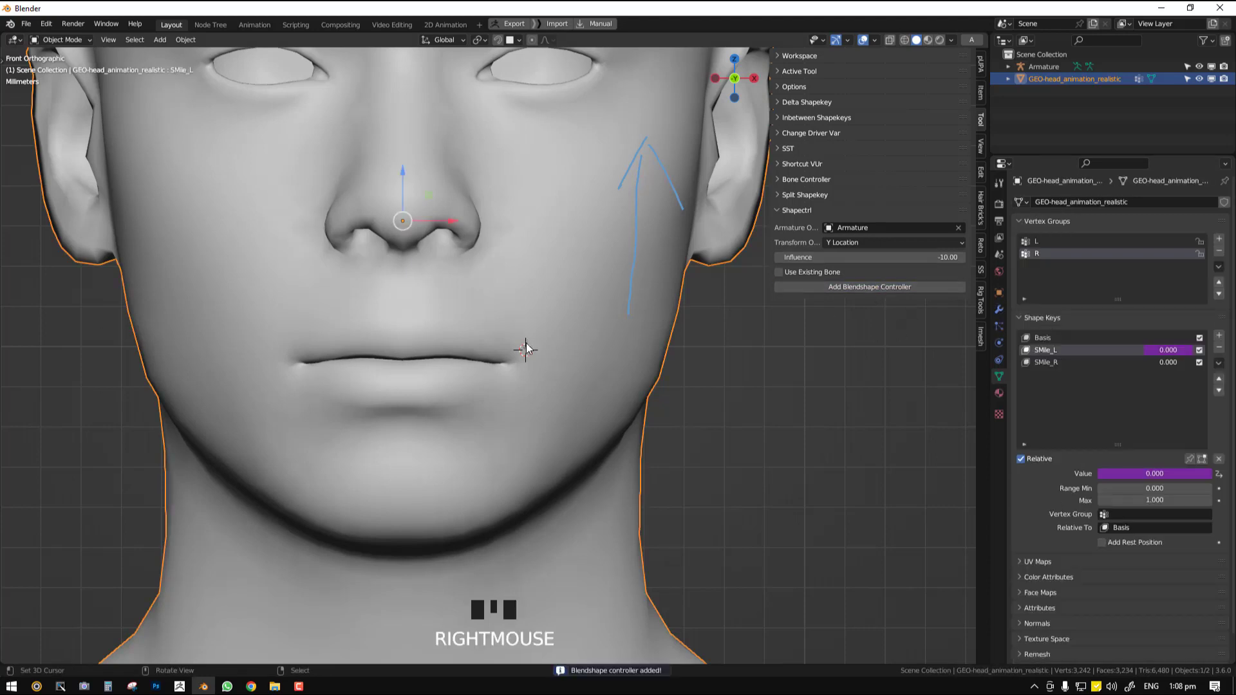
right_click(527, 342)
key(ctrl+Tab)
right_click(526, 343)
key(shift+z)
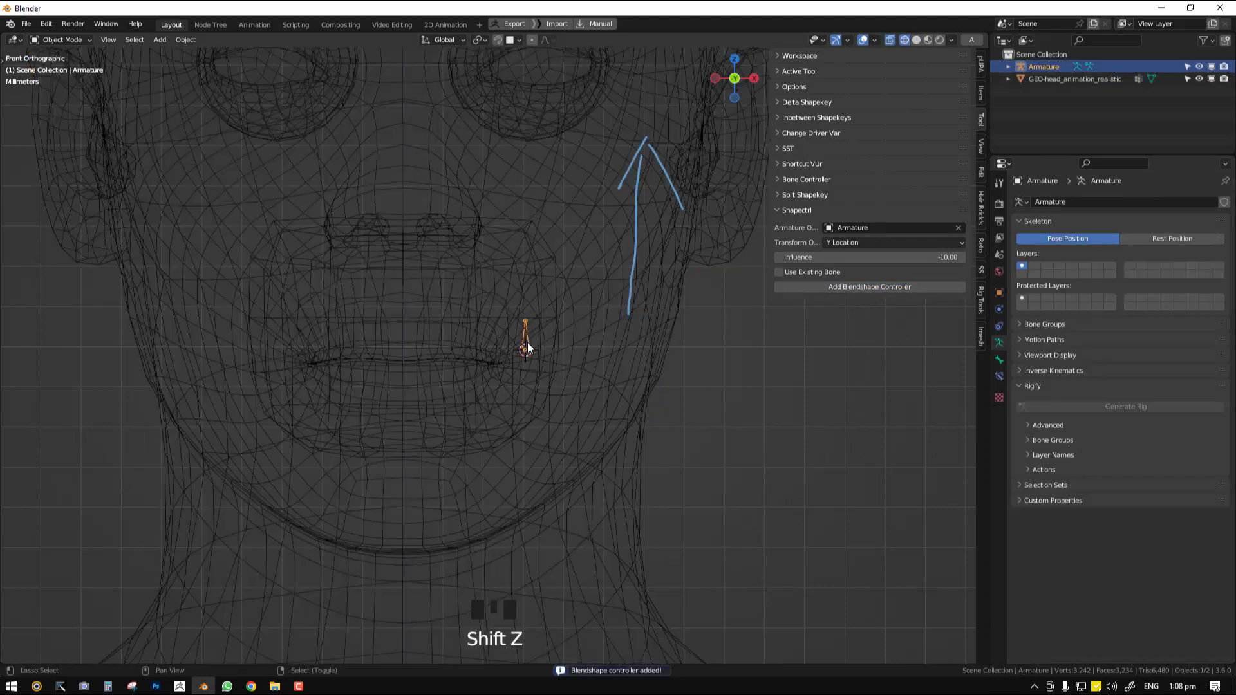
key(ctrl+Tab)
key(shift+z)
key(g)
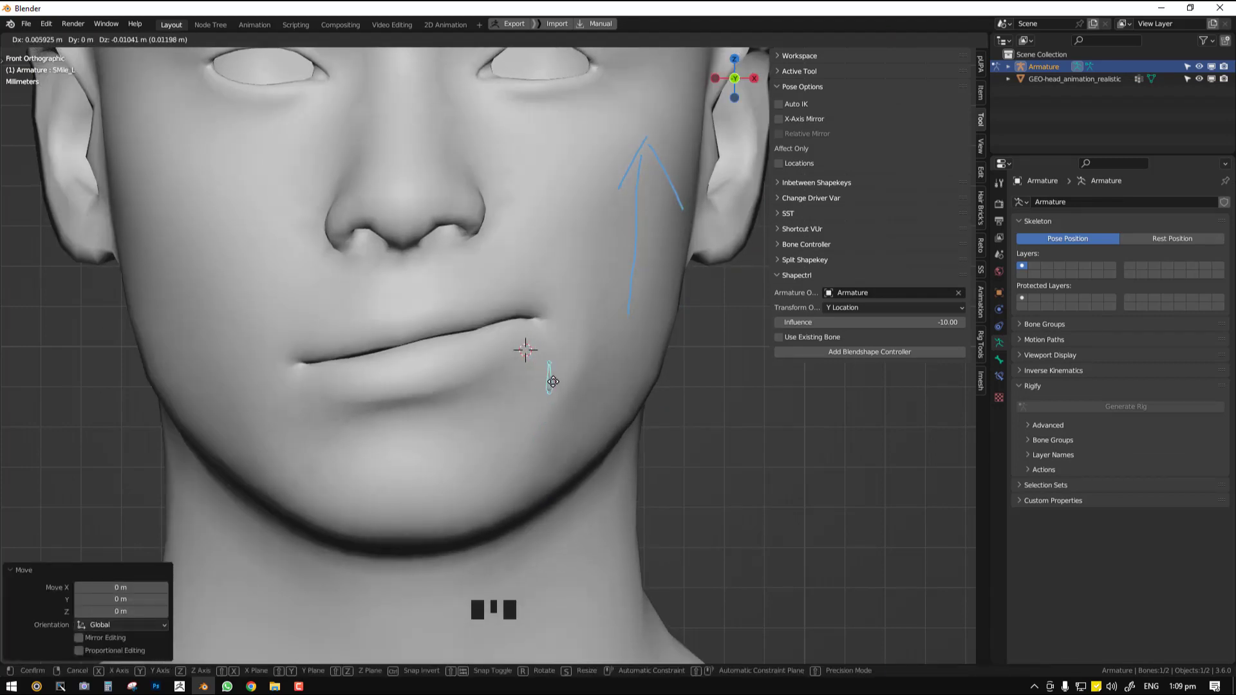
key(space)
drag(534, 312, 552, 273)
key(space)
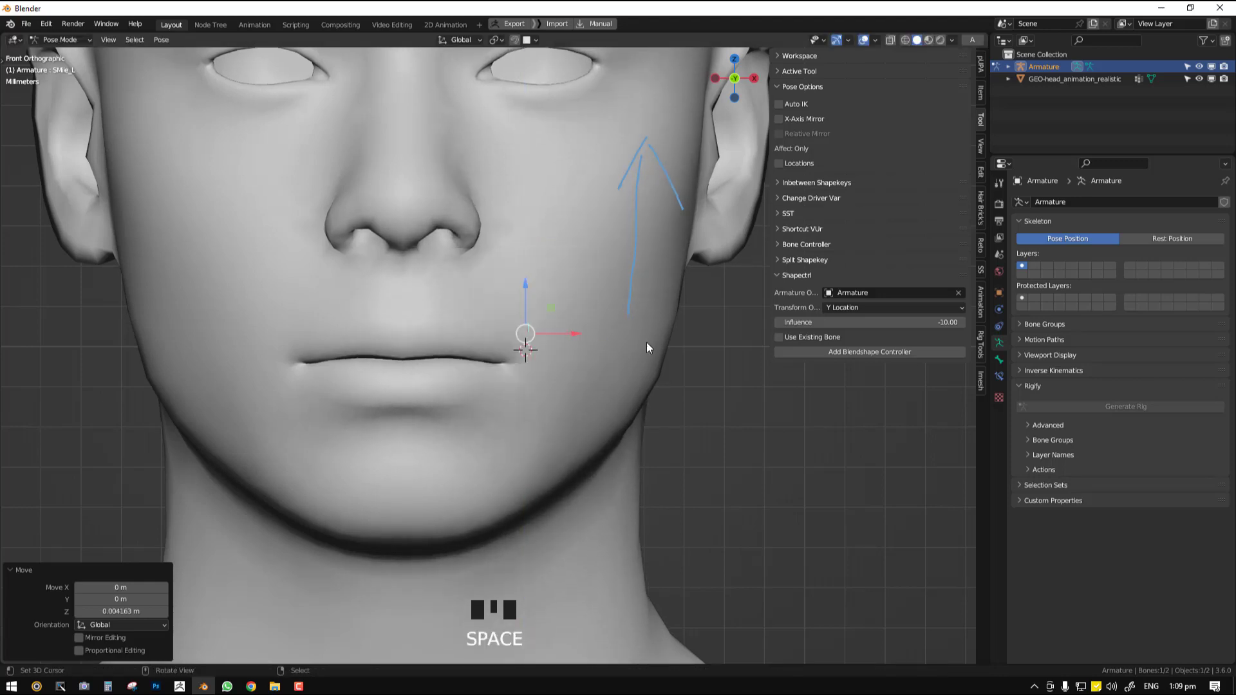
key(Tab)
key(x)
click(632, 322)
key(Tab)
right_click(643, 372)
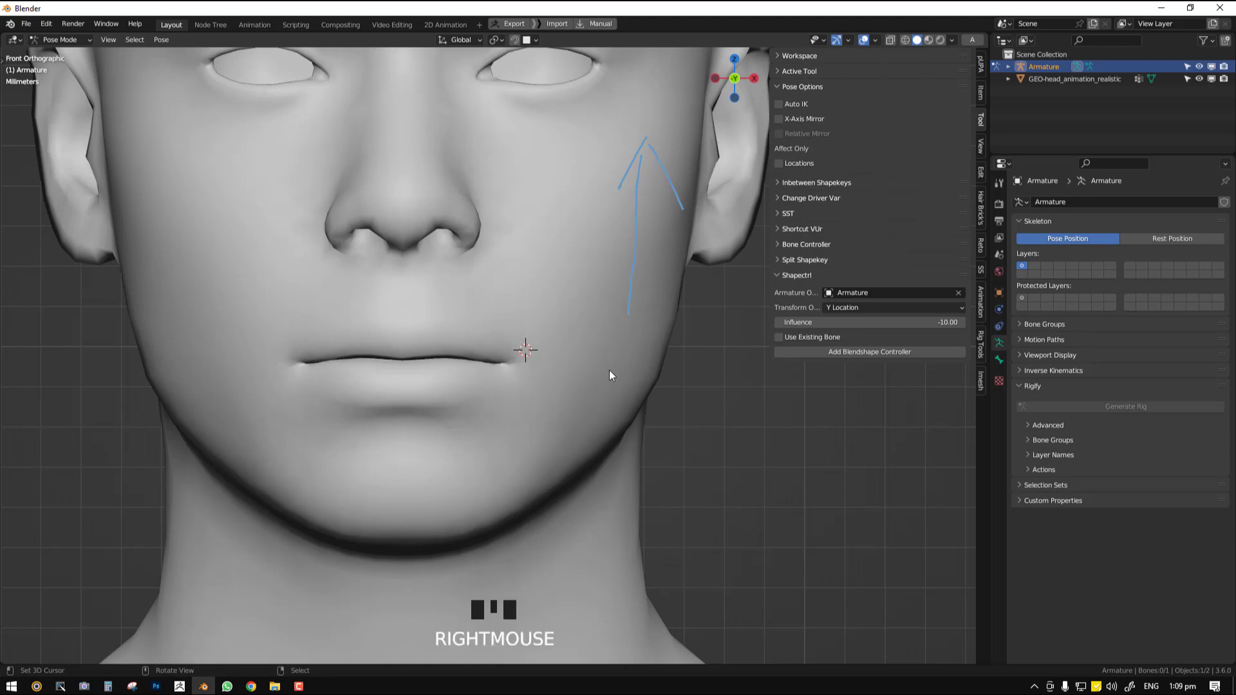
scroll(615, 343, down, 2)
right_click(635, 344)
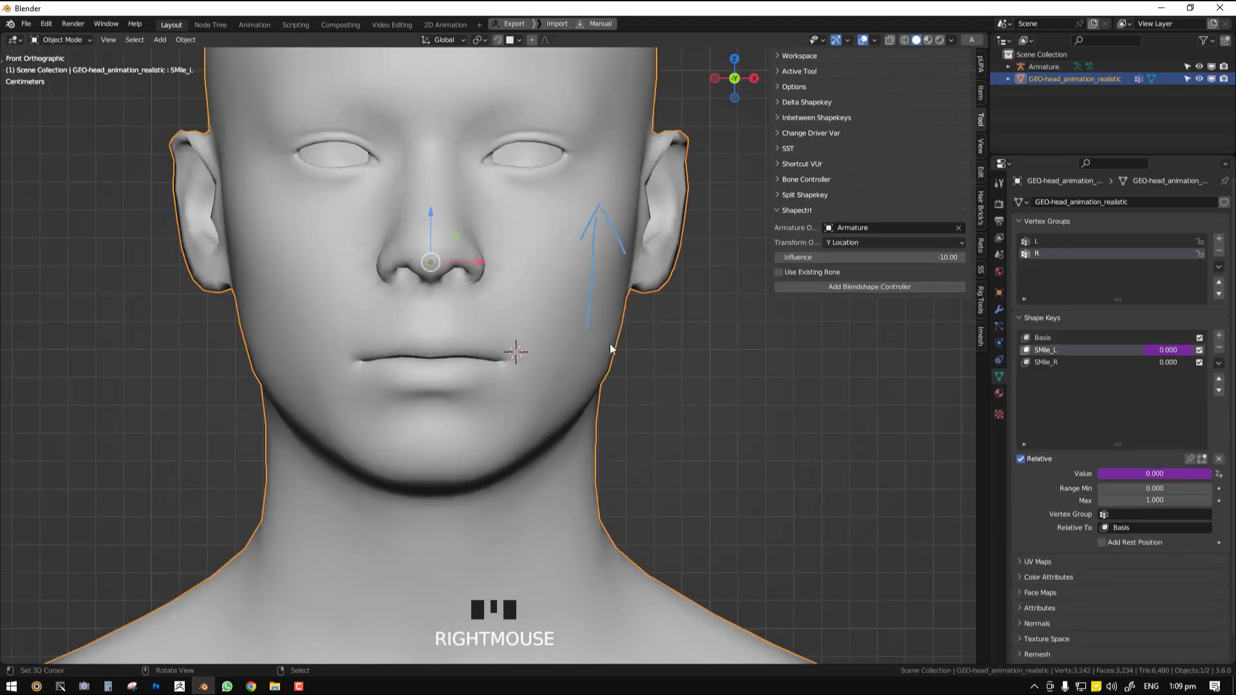
right_click(1163, 350)
click(1164, 351)
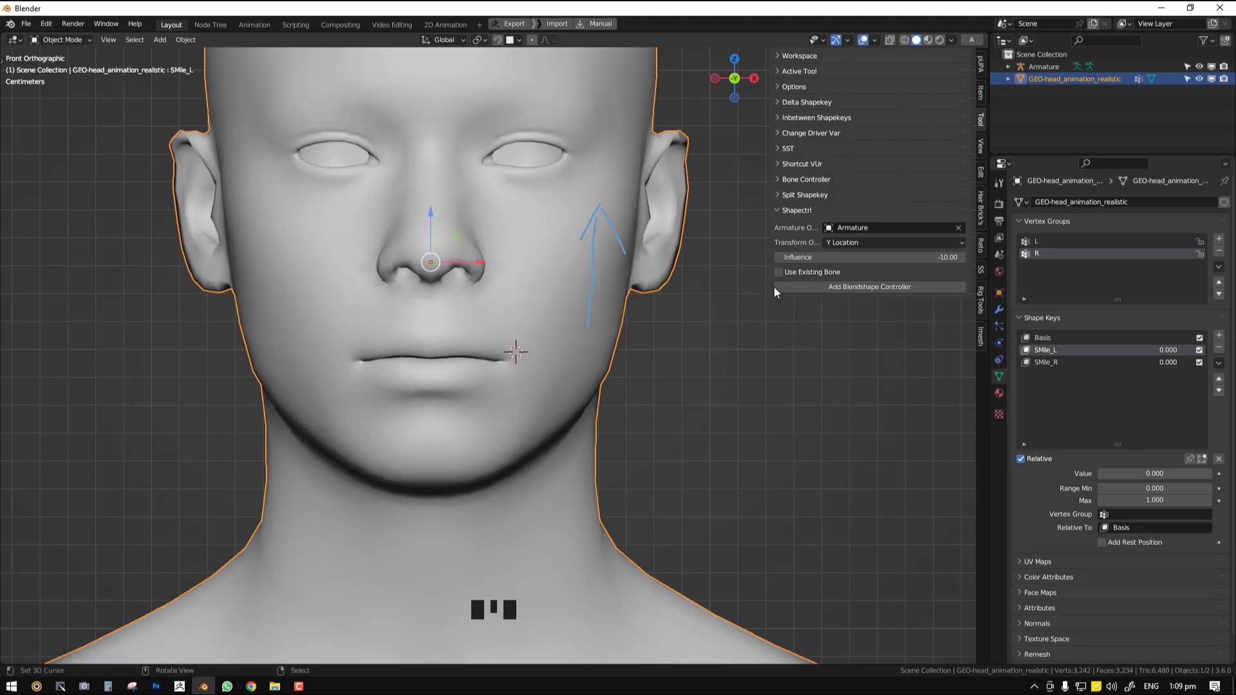
scroll(524, 348, up, 3)
scroll(668, 362, down, 1)
shift+middle_drag(643, 379, 616, 389)
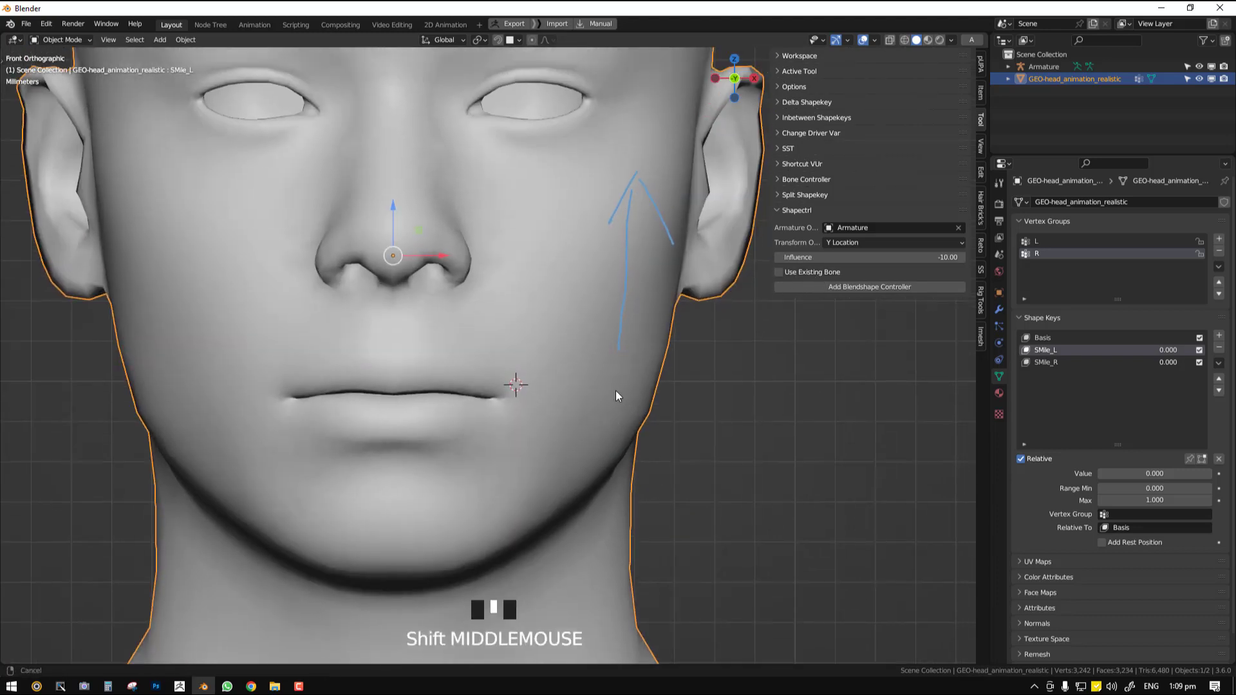
- Set the Shapectrl Influence back to 10.00 and add a new blendshape controller bone
click(932, 257)
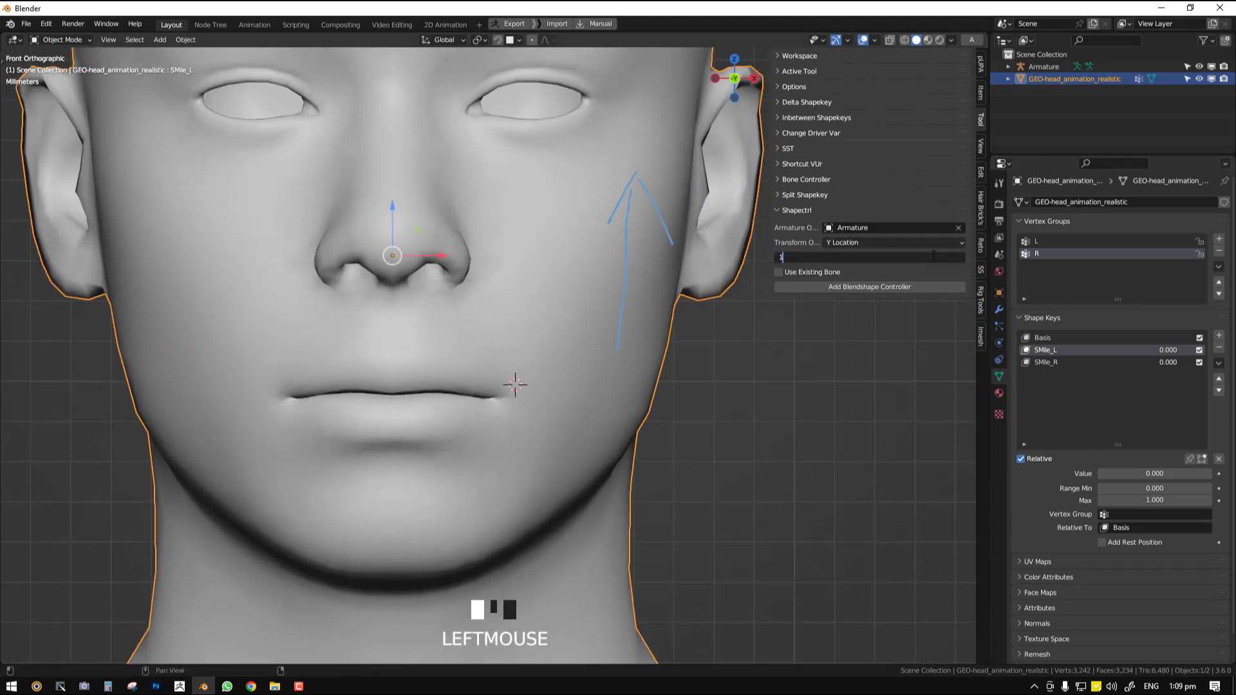
right_click(505, 345)
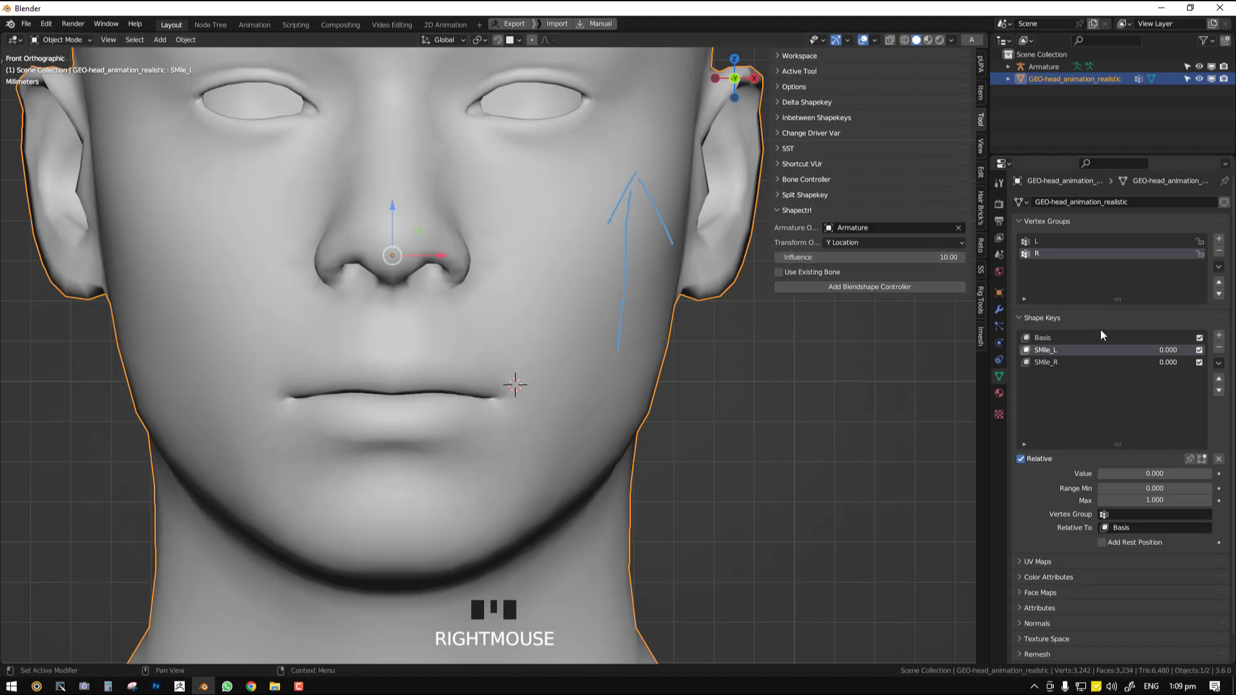
click(841, 287)
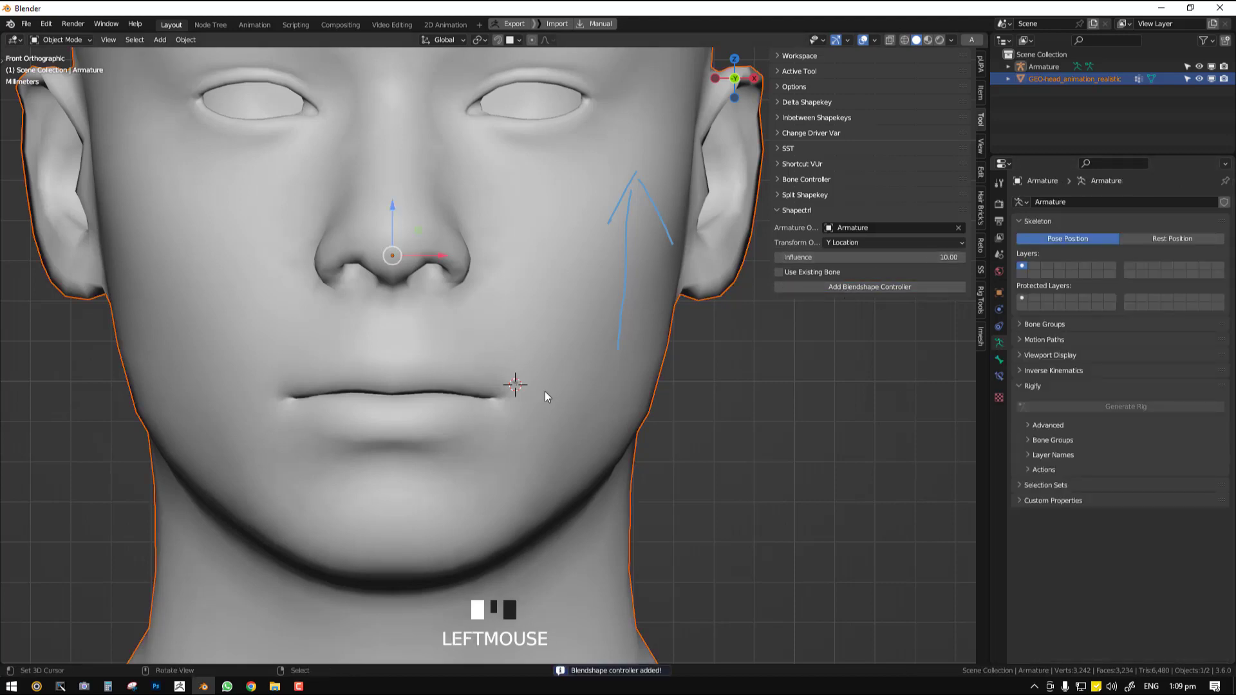
- Select the new controller bone in the armature's Edit Mode, in front view
right_click(515, 376)
middle_drag(516, 392, 278, 542)
key(shift+z)
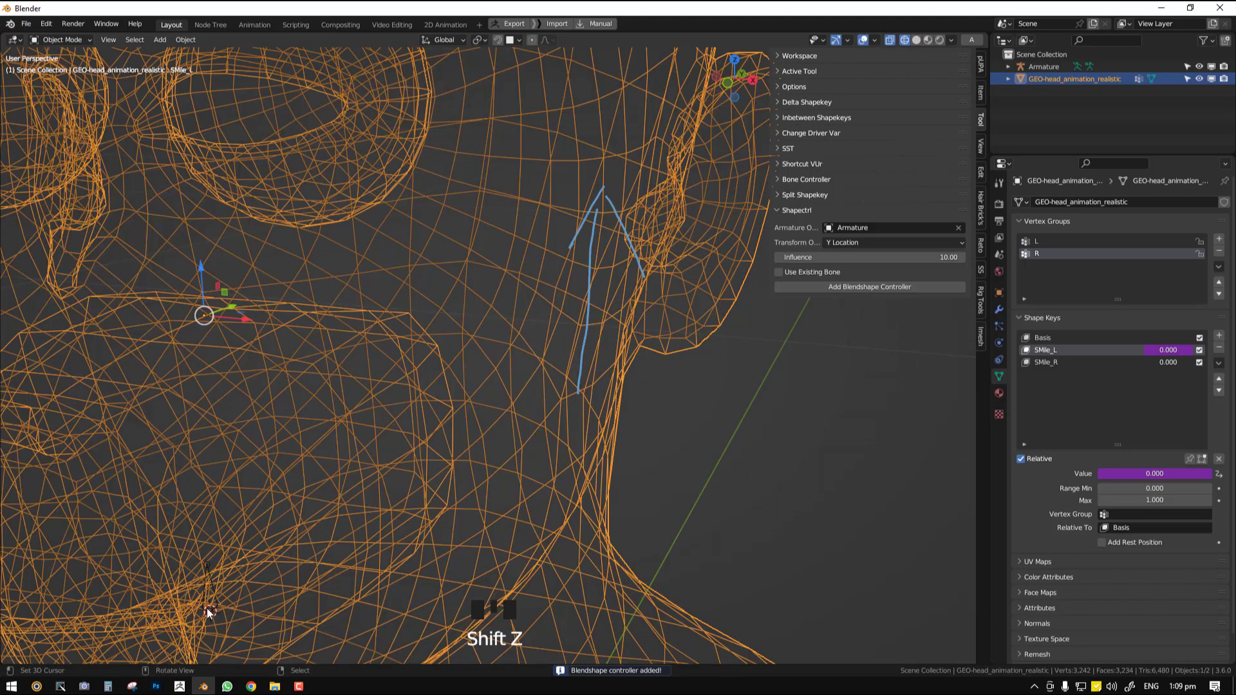
right_click(206, 607)
key(shift+z)
scroll(393, 445, down, 3)
key(Tab)
key(shift+z)
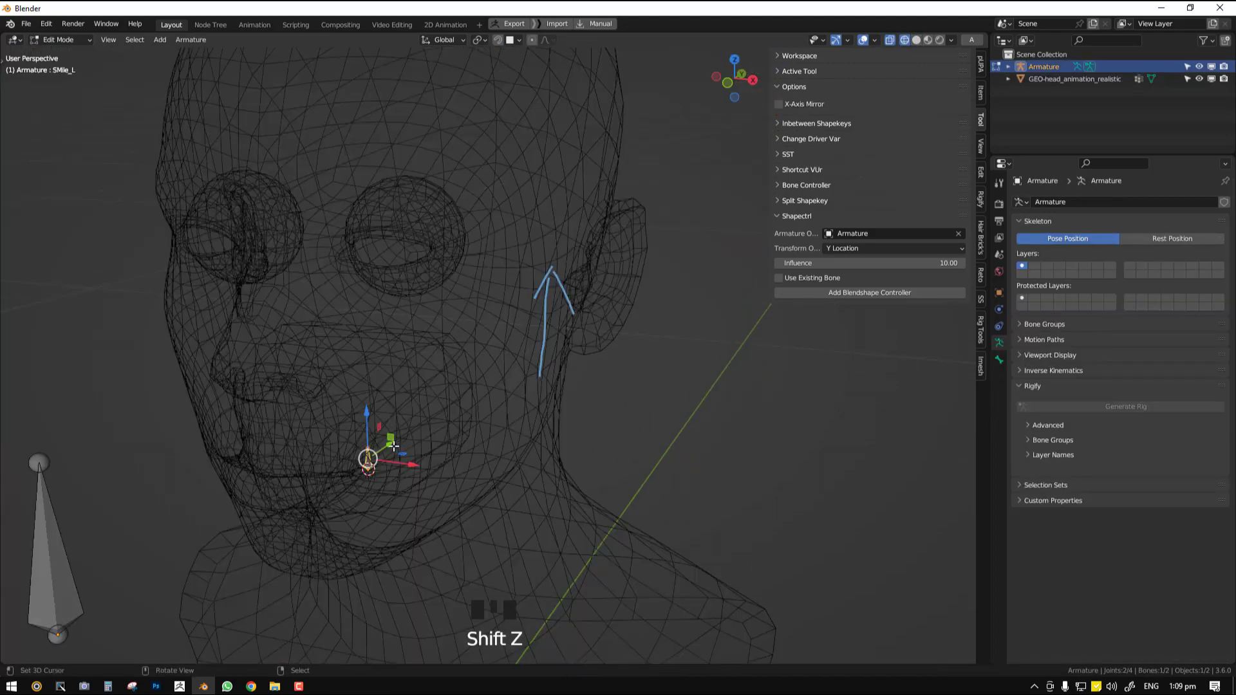
click(393, 446)
key(shift+z)
key(KP_1)
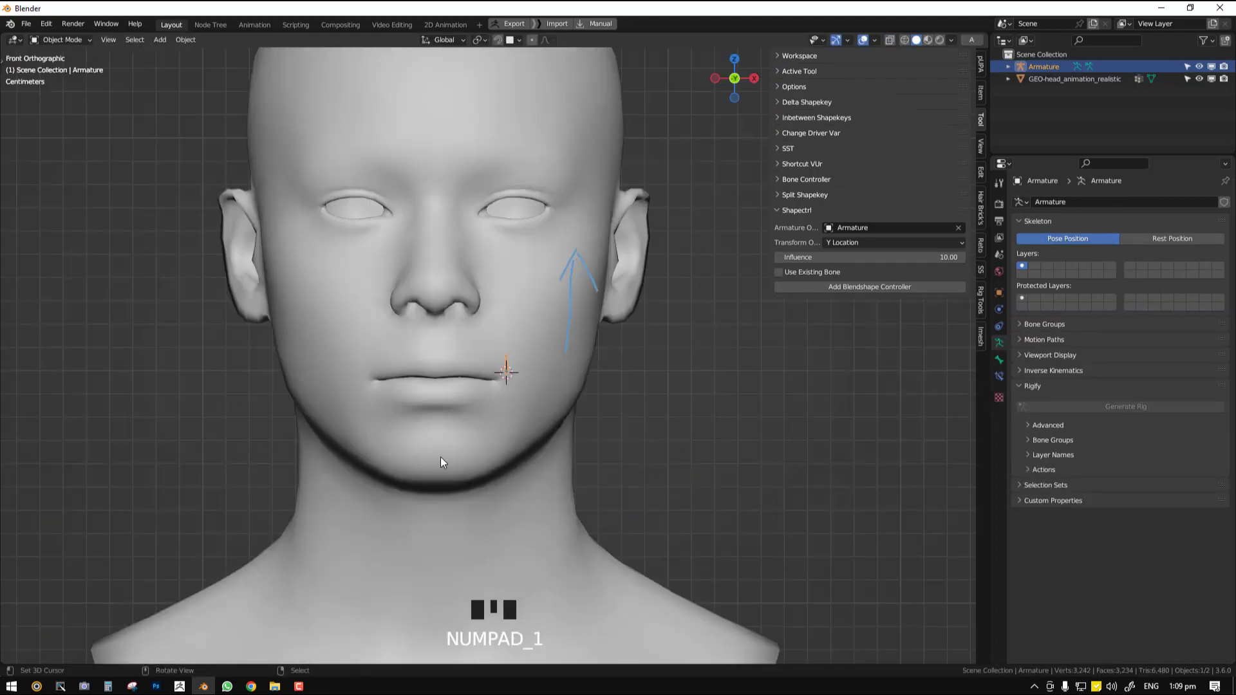
key(Tab)
- Shift the controller bone sideways along X and rescale it at the mouth corner
key(g)
key(x)
click(521, 379)
key(s)
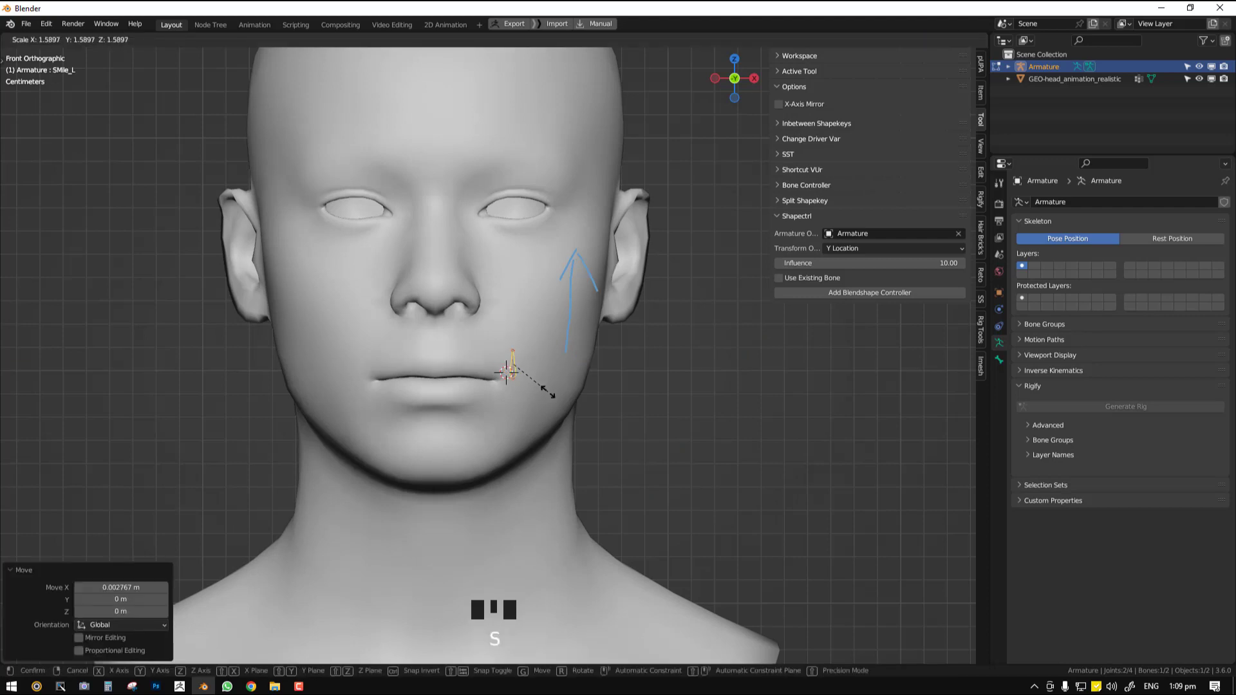
click(552, 395)
- Test the bone driving SMile_L in Pose Mode, undo the move, and reselect the head
scroll(557, 381, up, 3)
key(ctrl+Tab)
right_drag(521, 377, 553, 384)
key(ctrl+z)
key(ctrl+Tab)
right_click(600, 411)
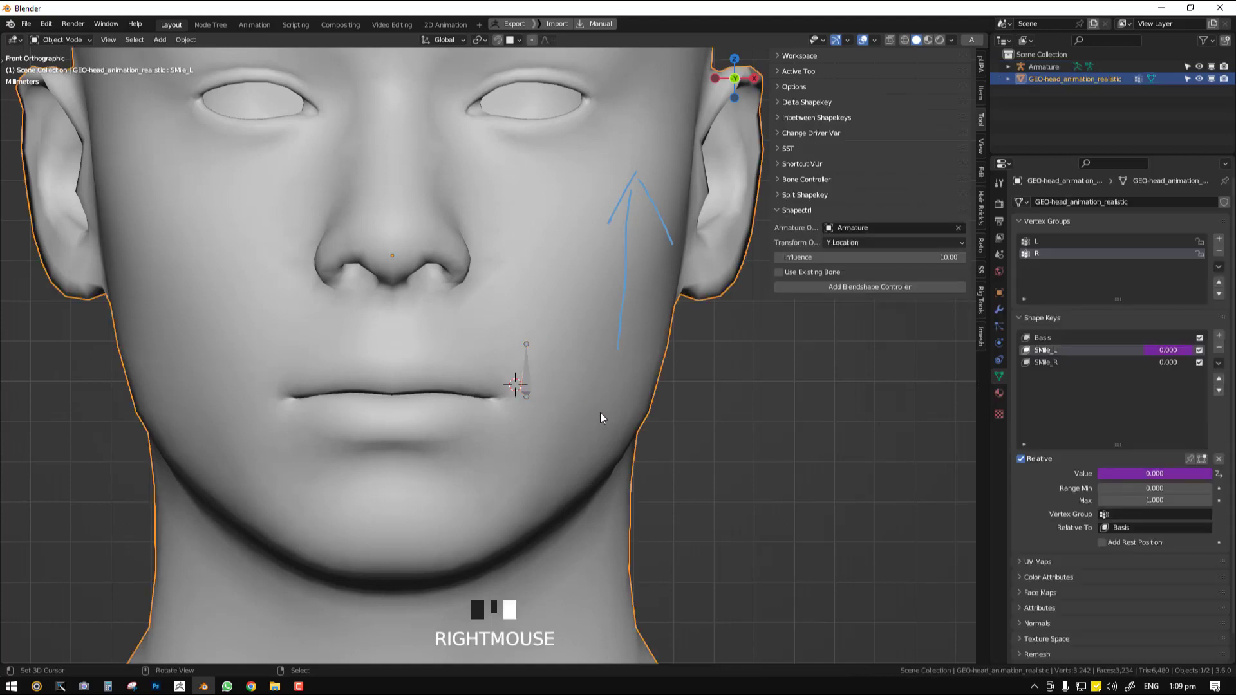
- Add shape key Key 3 at value 1.000 and enter Sculpt Mode with the Grab brush
click(1218, 335)
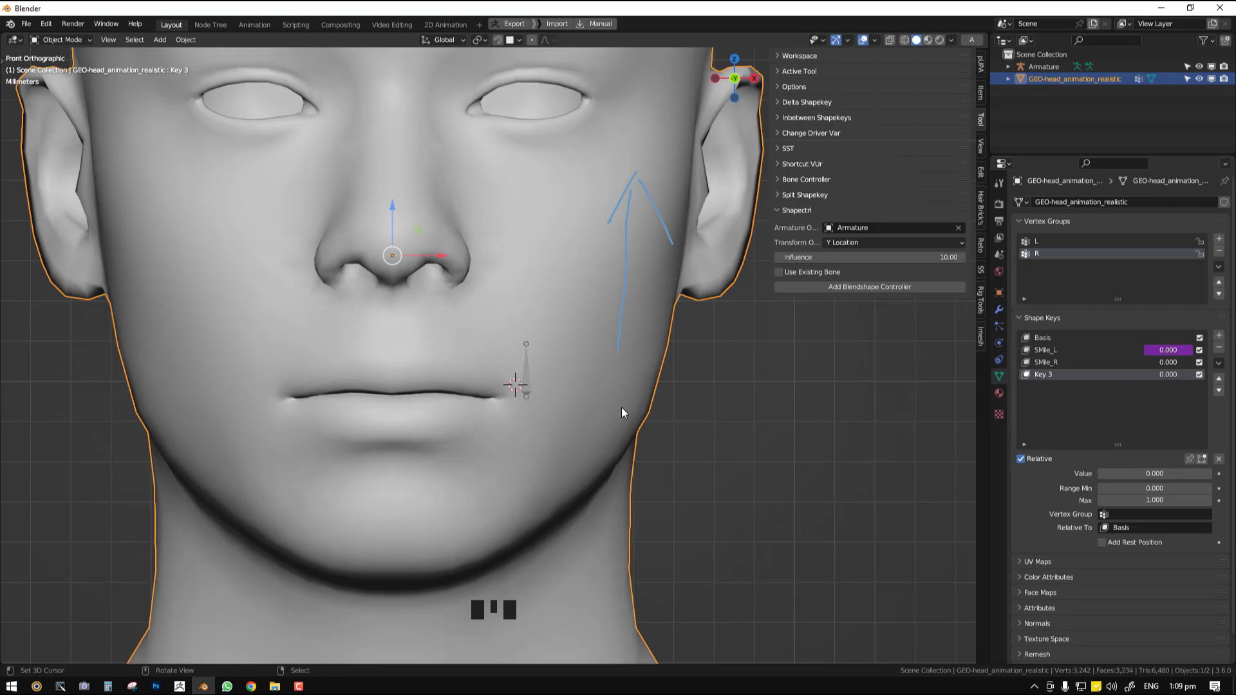
drag(1159, 374, 1210, 374)
key(ctrl+Tab)
middle_drag(527, 444, 303, 435)
scroll(381, 417, up, 3)
key(f)
key(f)
key(g)
- Sculpt the mouth corner drooping downward into a frown and smooth it
mouse_move(238, 407)
mouse_down()
mouse_move(239, 434)
mouse_move(276, 433)
mouse_up()
key(KP_1)
mouse_move(502, 450)
mouse_down()
mouse_move(496, 414)
mouse_move(502, 439)
mouse_up()
scroll(492, 418, up, 2)
mouse_move(506, 444)
mouse_down()
mouse_move(511, 469)
mouse_move(502, 444)
mouse_move(524, 469)
mouse_up()
click(524, 469)
shift+click(544, 477)
shift+click(543, 477)
- Return to Object Mode, deselect everything, and reset Key 3 to 0.000
scroll(560, 477, down, 4)
key(ctrl+Tab)
key(alt+a)
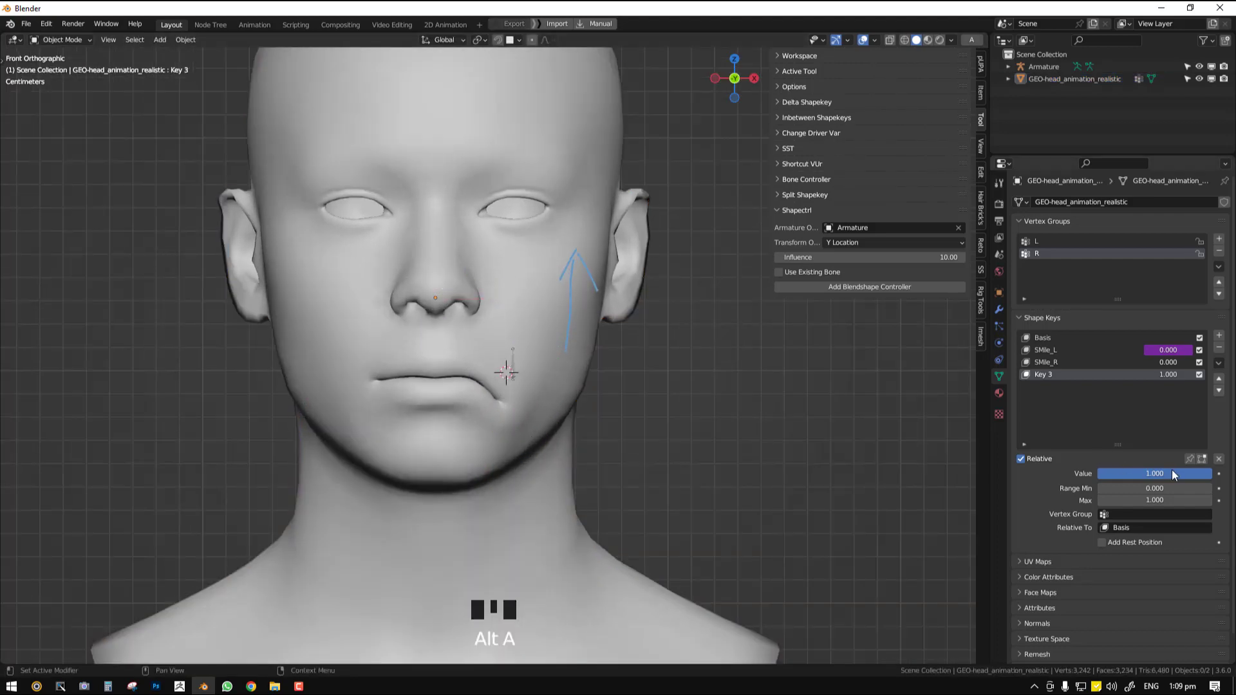
drag(1172, 475, 1100, 475)
right_click(514, 362)
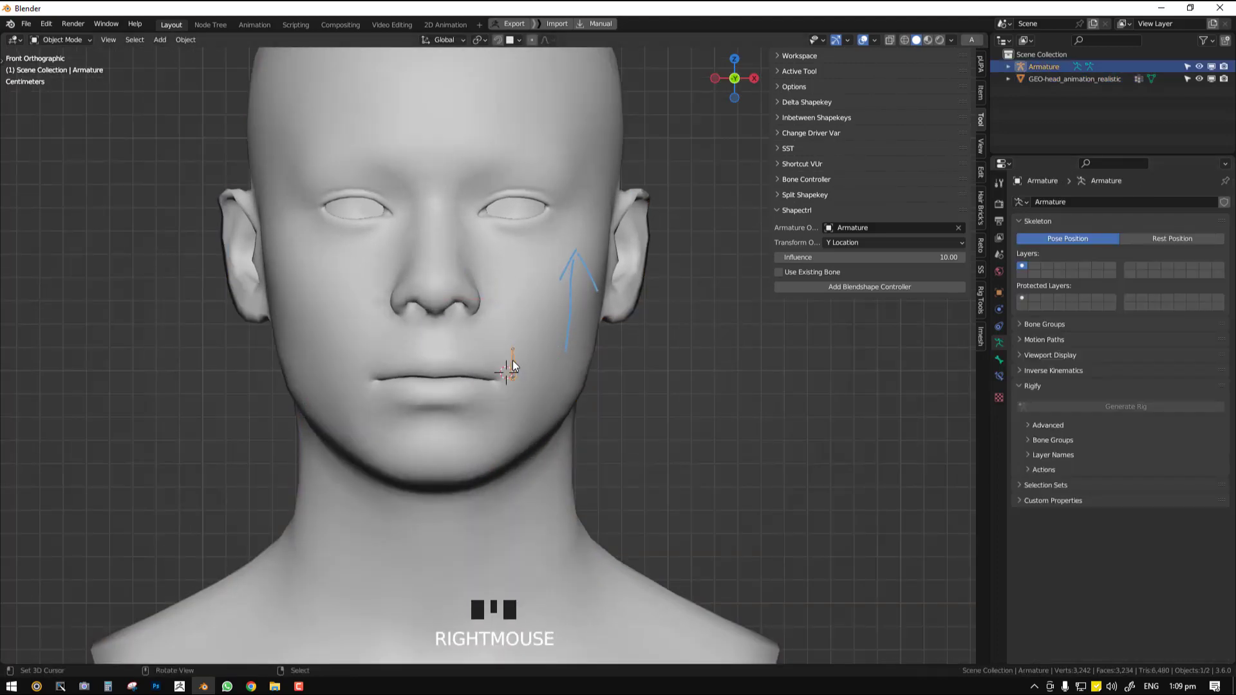
scroll(527, 367, up, 3)
key(ctrl+Tab)
key(F2)
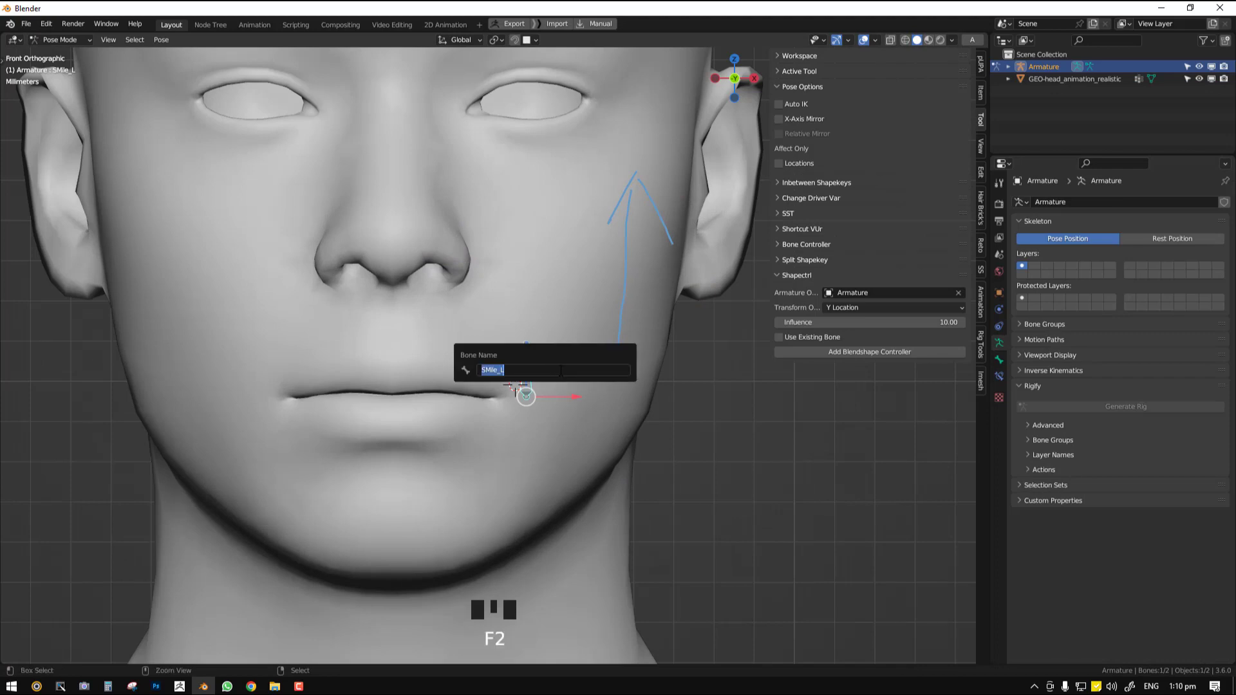
key(ctrl+c)
scroll(564, 395, down, 2)
right_click(541, 412)
key(ctrl+Tab)
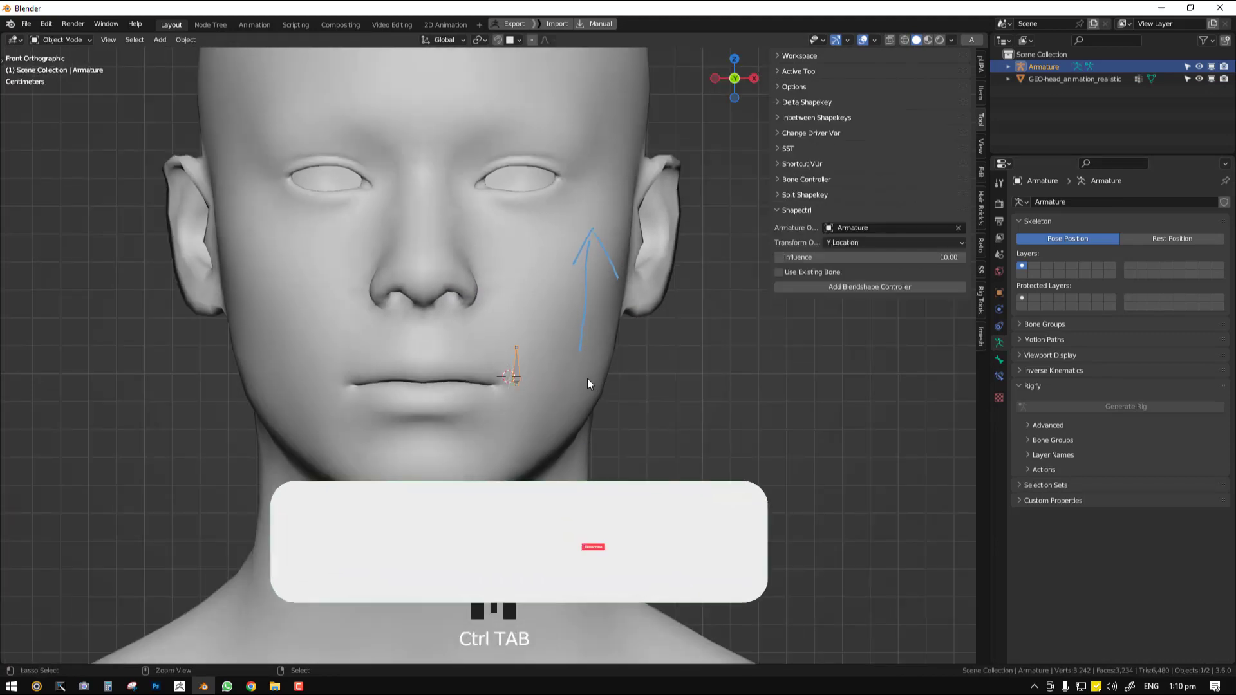
right_click(599, 380)
click(1102, 349)
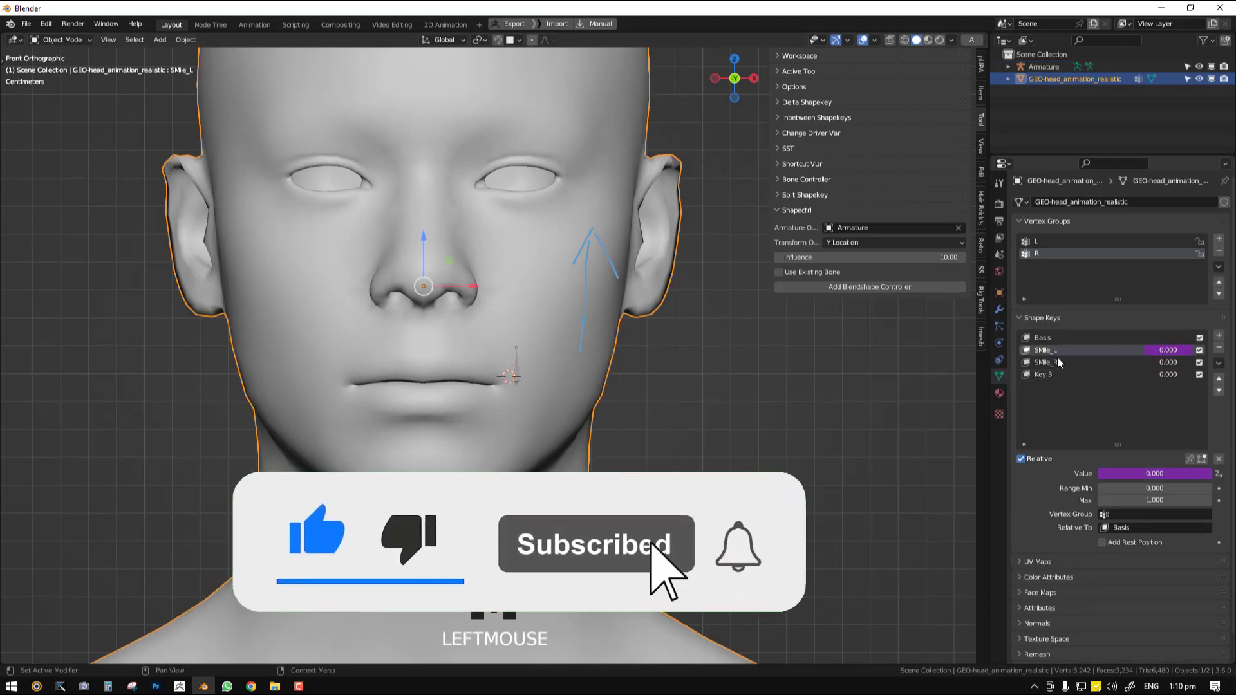
scroll(554, 370, up, 2)
right_click(531, 384)
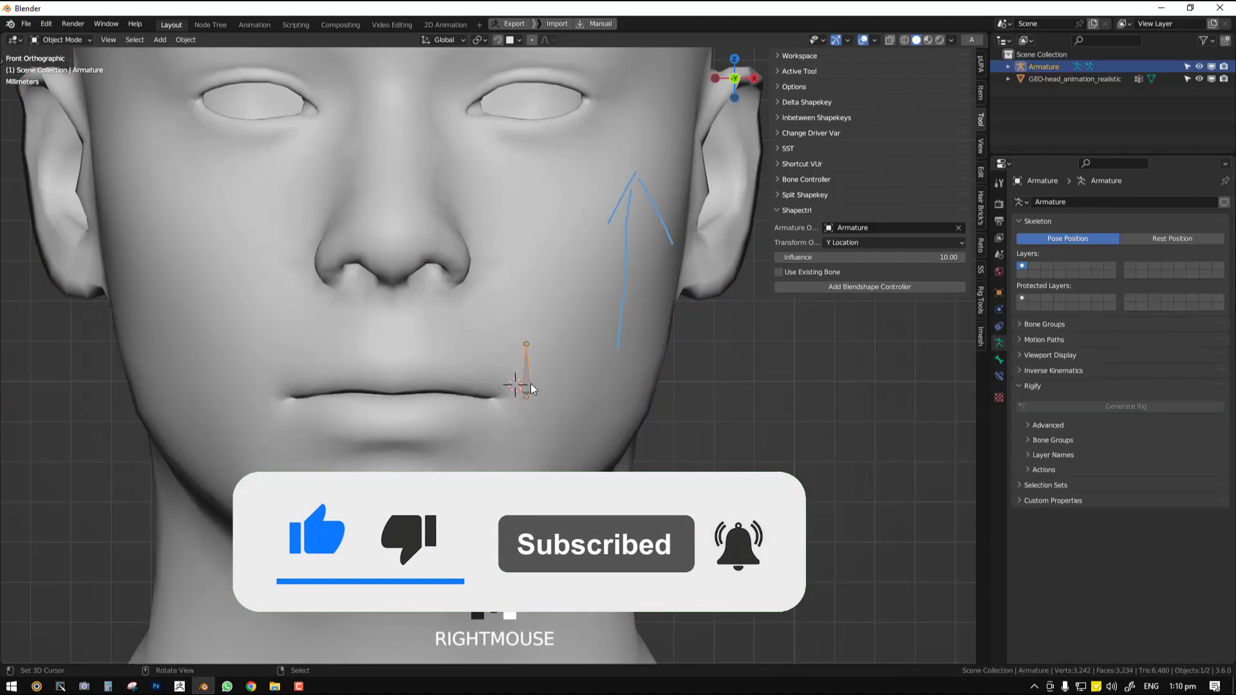
key(ctrl+Tab)
right_click(531, 381)
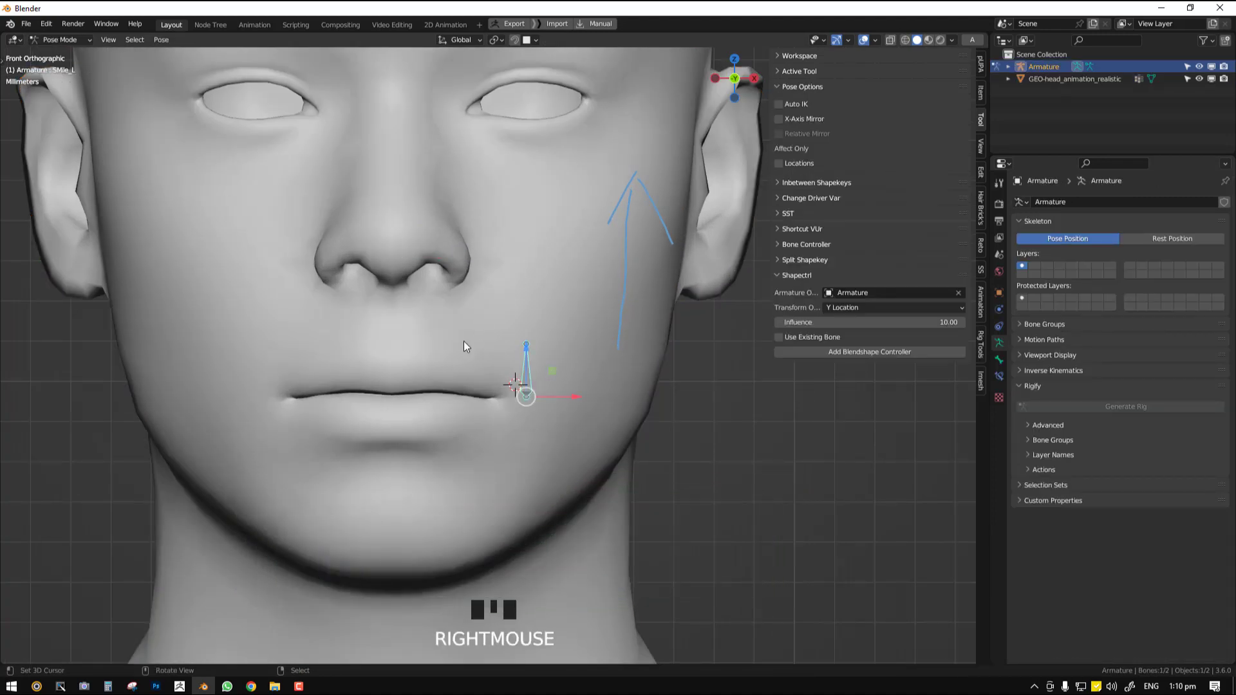
key(ctrl+Tab)
right_click(496, 426)
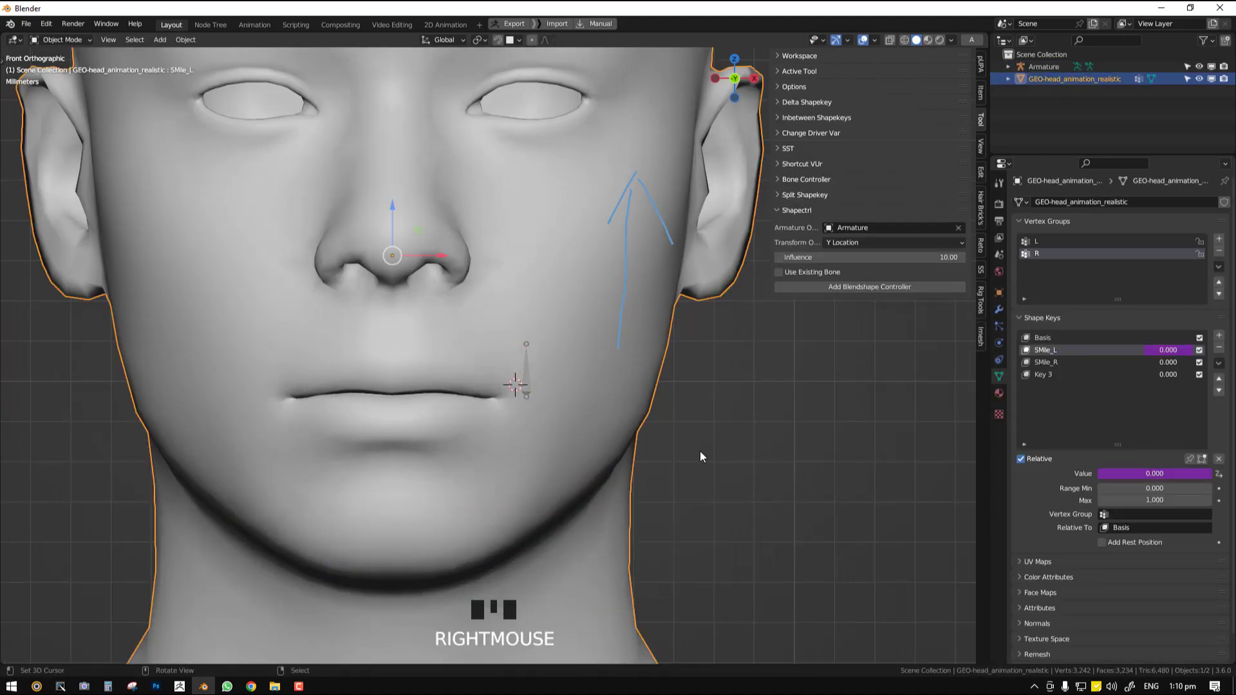
- Add a controller for Key 3 using the existing SMile_L bone with Influence -10
click(1063, 376)
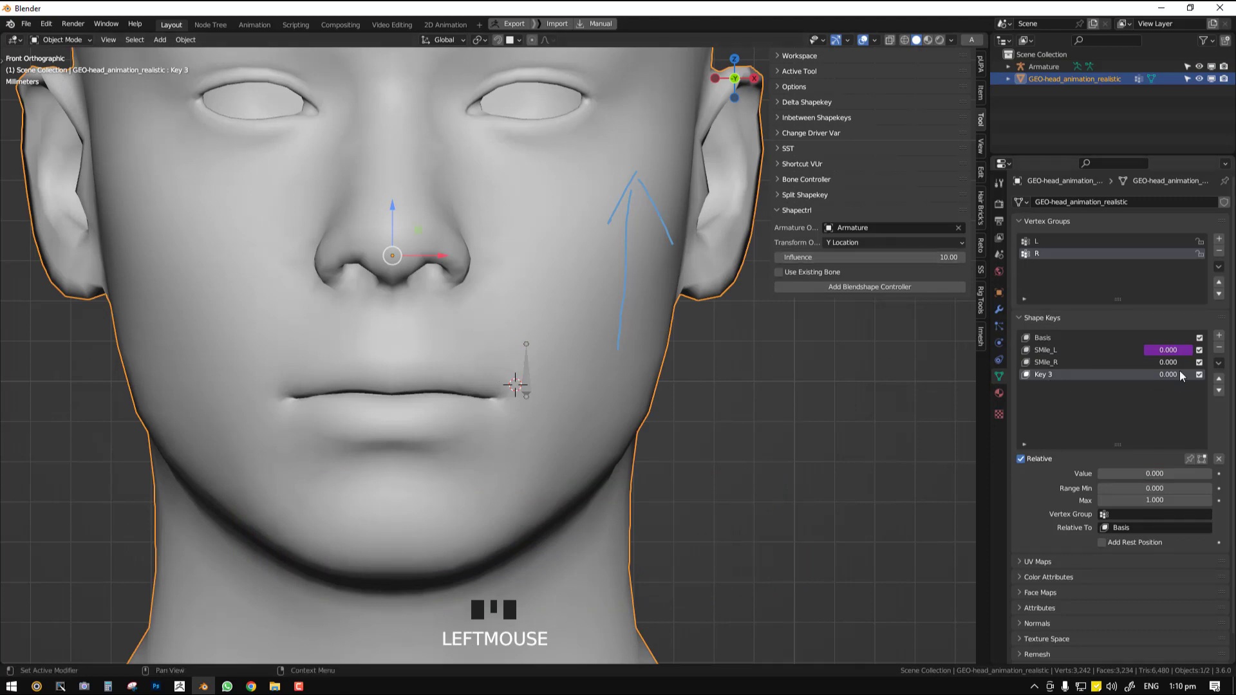
click(803, 273)
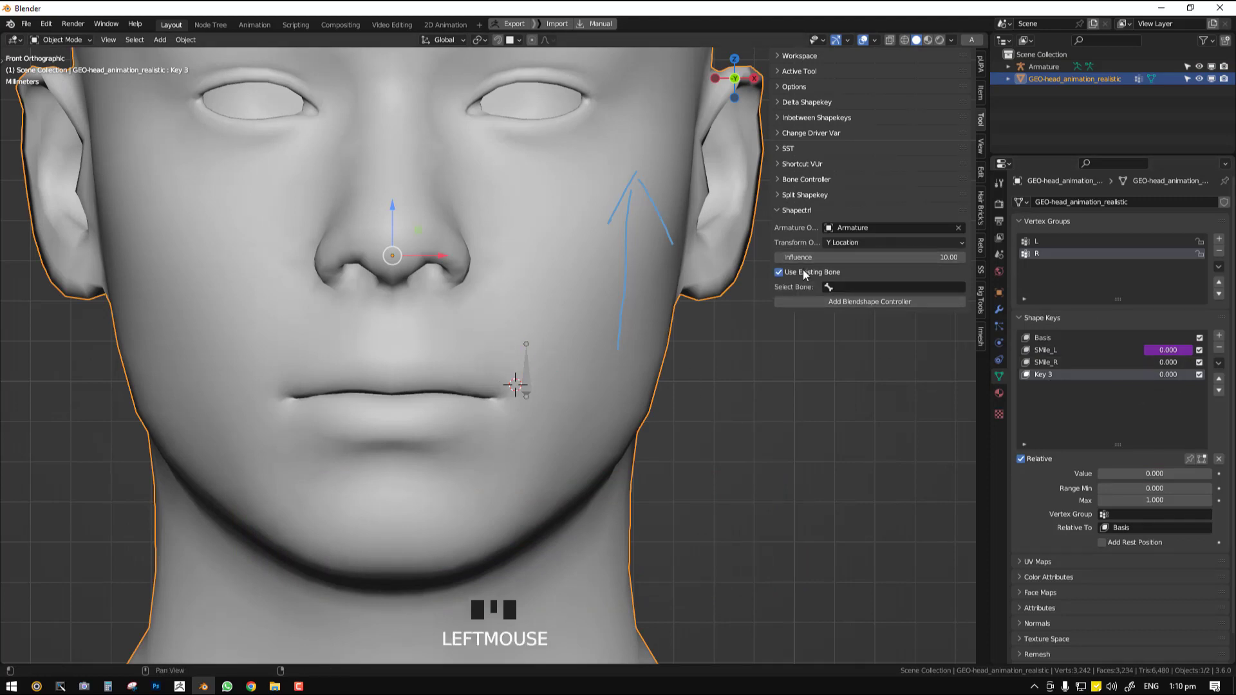
click(863, 285)
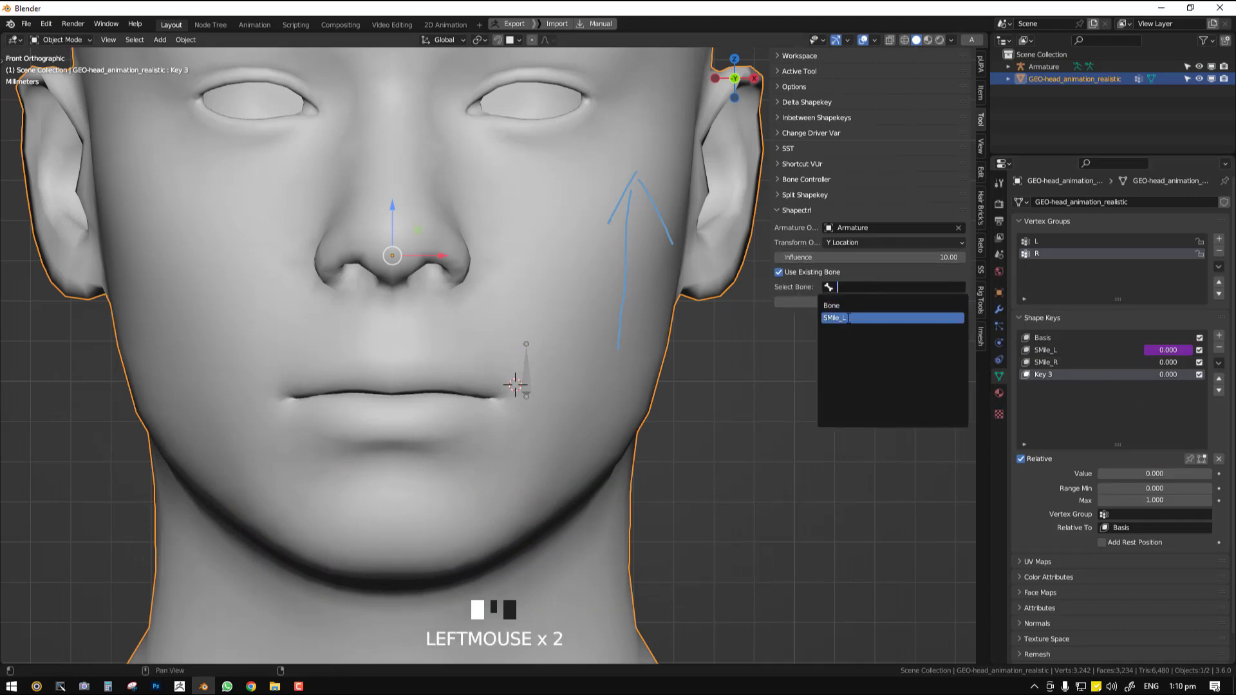
click(863, 319)
click(894, 256)
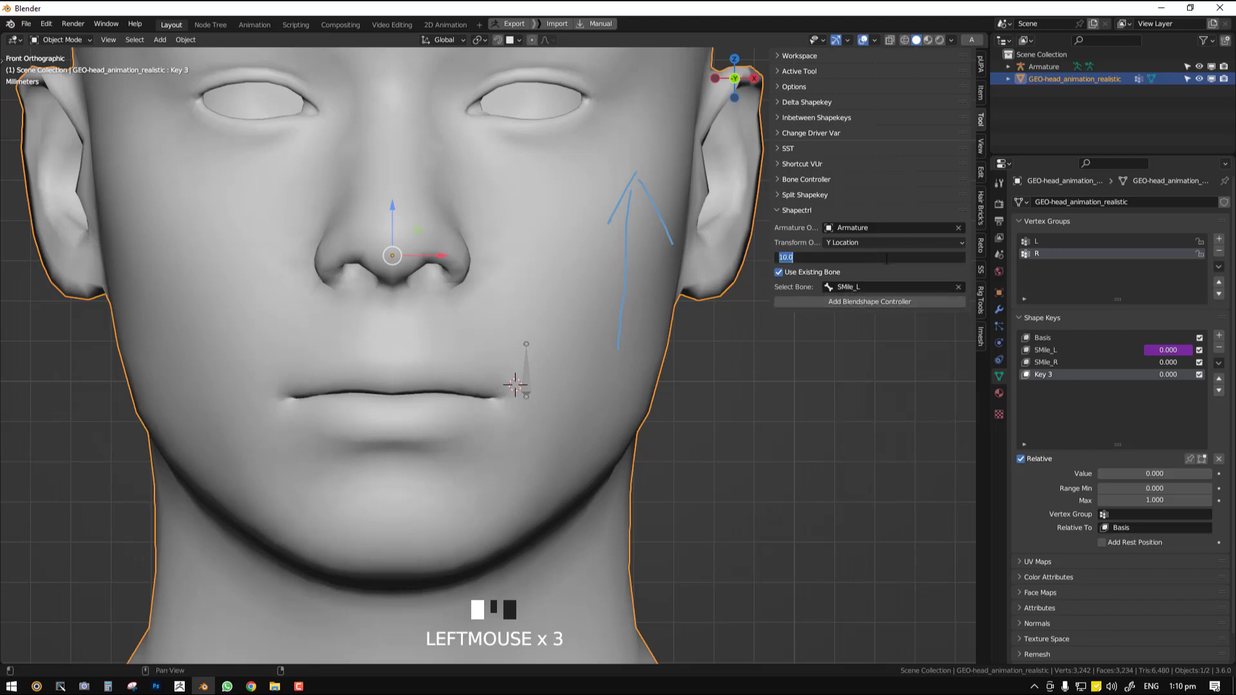
key(Left)
text(-)
key(Return)
click(866, 302)
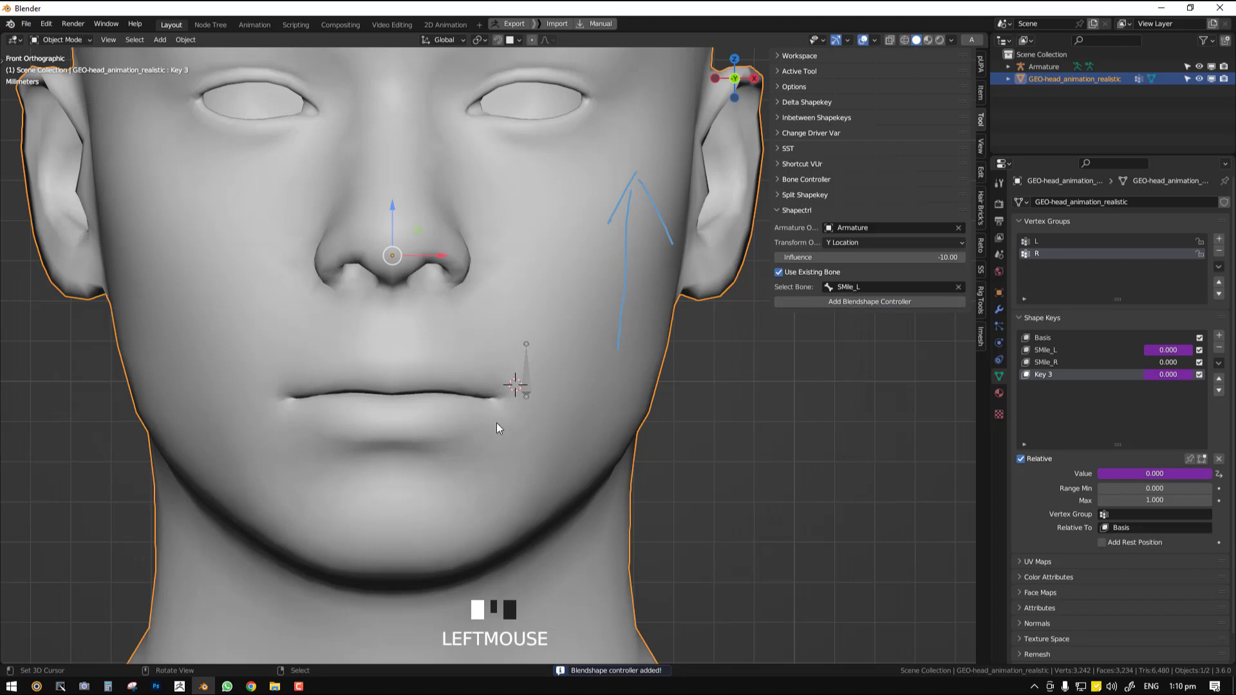
- Test the sad shape by moving SMile_L in Pose Mode, then cancel and deselect
right_click(533, 365)
right_click(526, 372)
key(ctrl+Tab)
right_click(525, 375)
key(g)
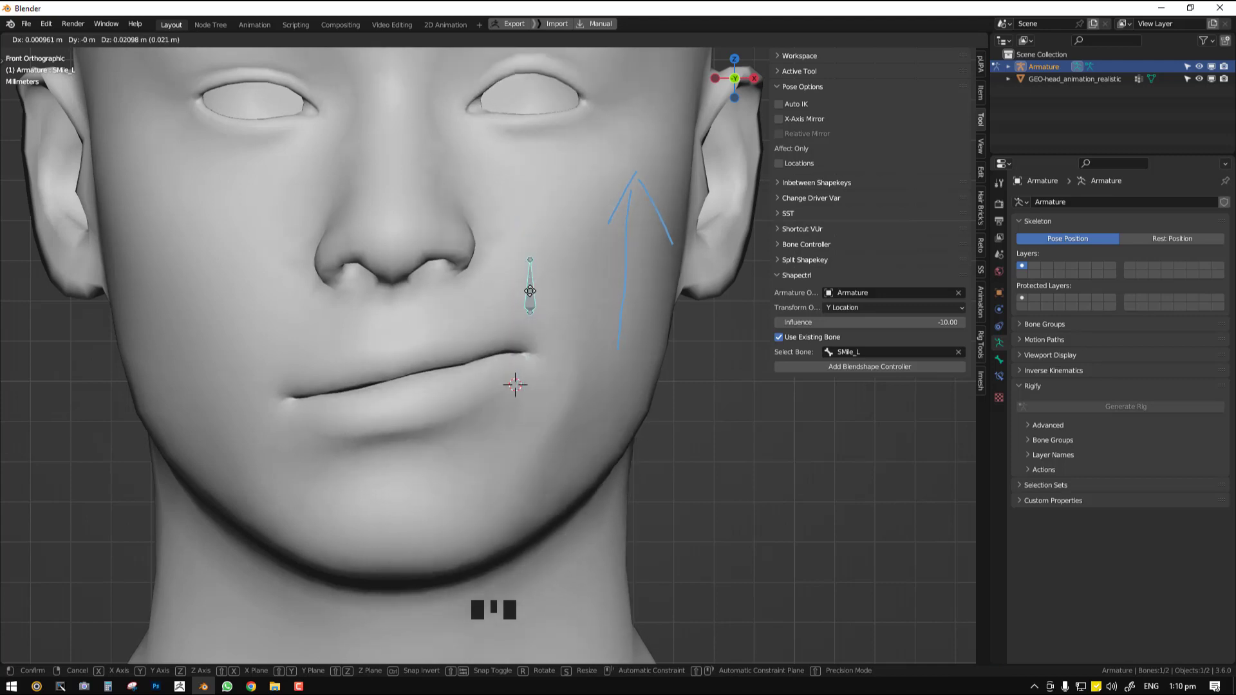
right_click(523, 340)
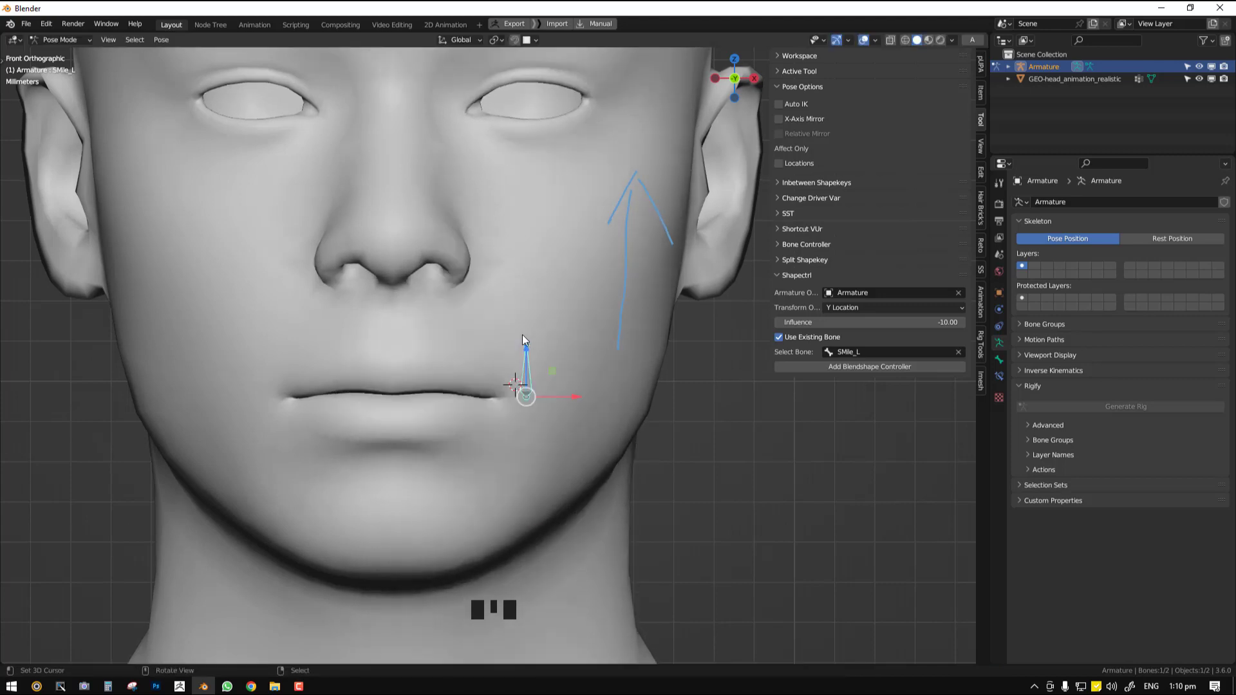
right_click(614, 347)
- With Use Existing Bone off and Influence 10, add a SMile_R controller at the other mouth corner
key(ctrl+Tab)
right_click(667, 340)
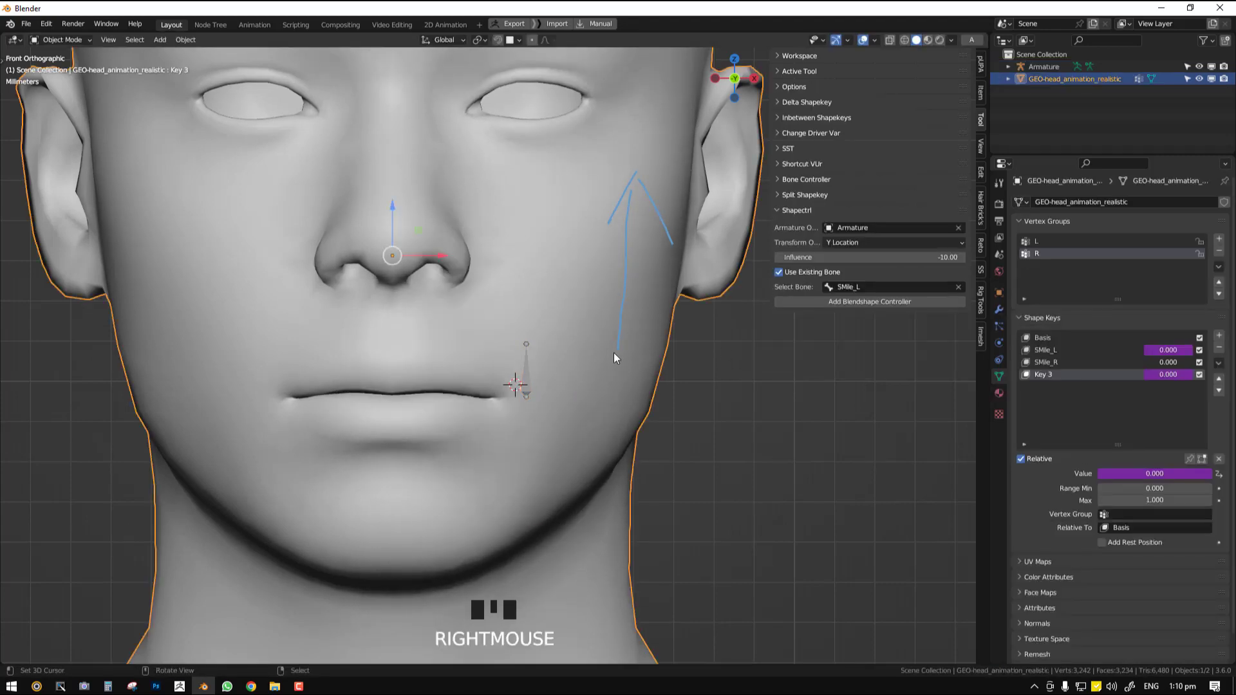
click(801, 272)
double_click(910, 257)
text(1)
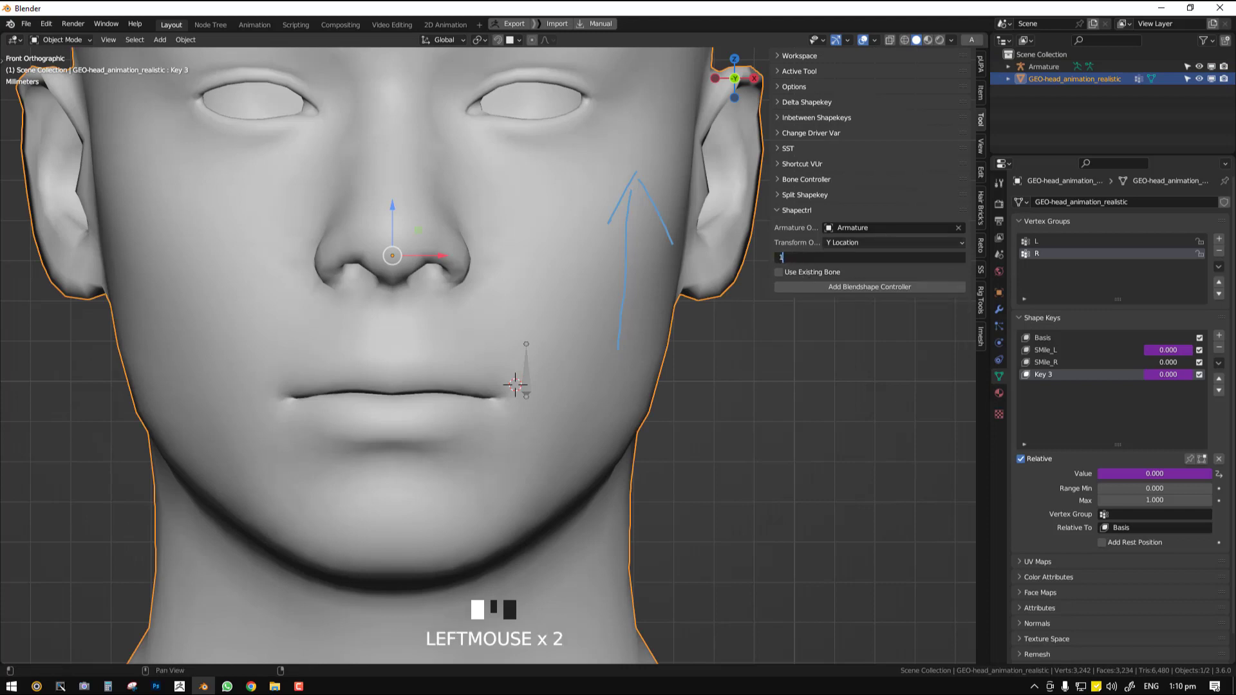
text(0)
key(Return)
click(1089, 361)
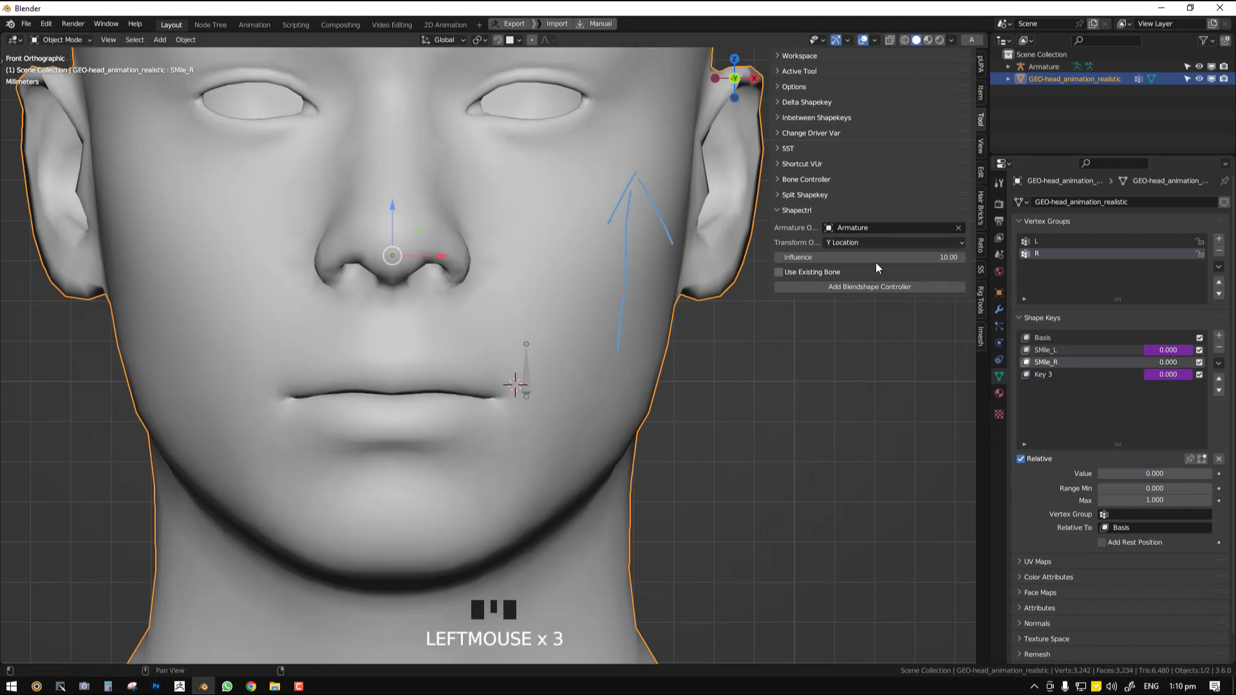
click(265, 387)
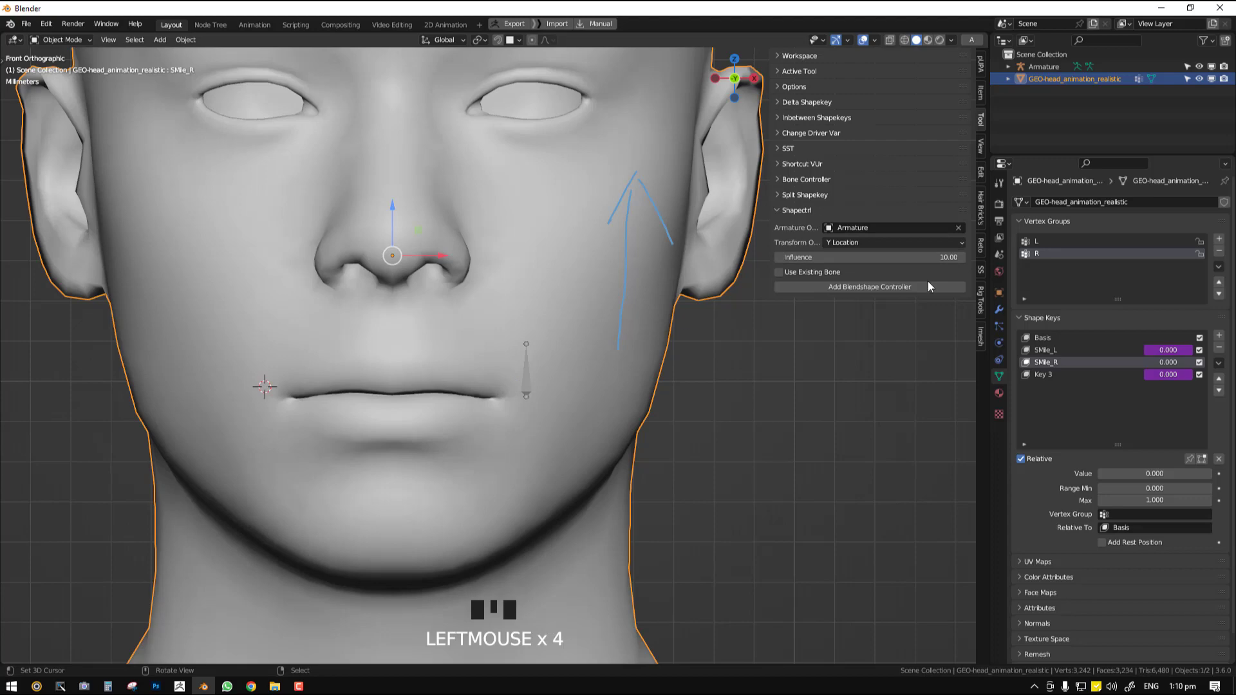
click(867, 286)
- Push the SMile_R bone forward onto the lip and scale it up
right_click(264, 379)
key(shift+z)
key(shift+z)
middle_drag(304, 397, 437, 431)
scroll(437, 431, down, 3)
key(Tab)
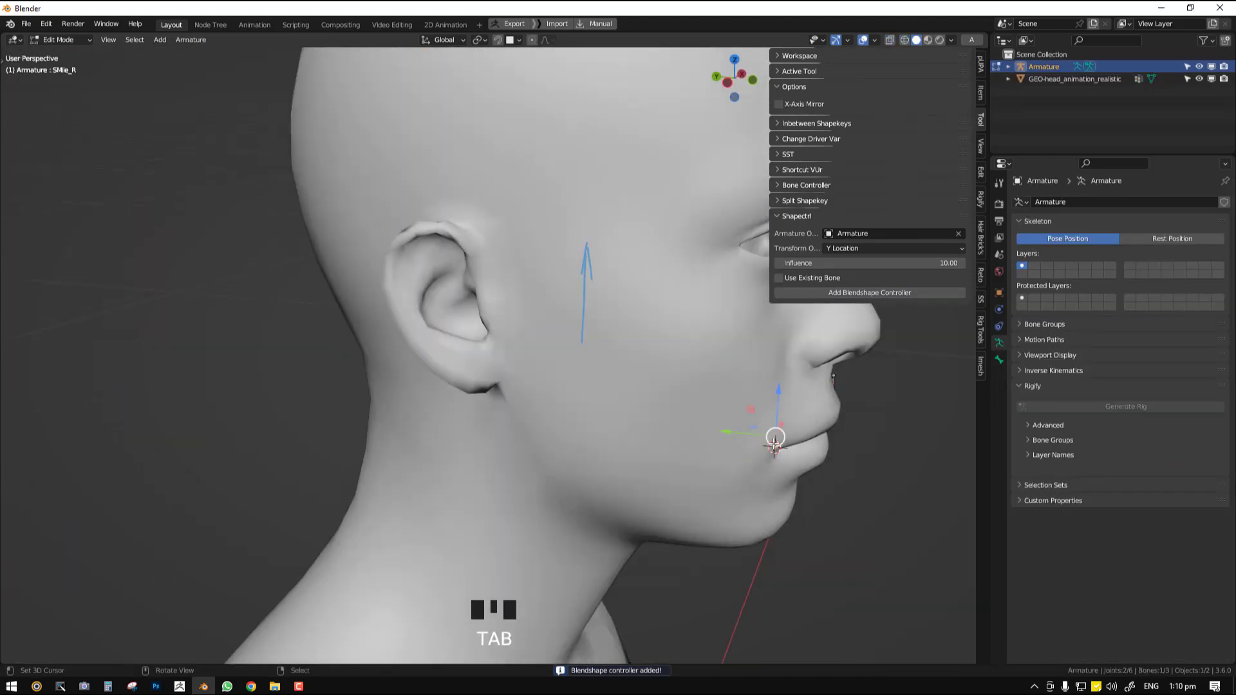
key(shift+z)
drag(775, 433, 758, 436)
key(shift+z)
key(Tab)
key(Tab)
key(s)
key(KP_1)
- Test the SMile_R and SMile_L bones in Pose Mode, then reset all bones to rest pose
key(ctrl+Tab)
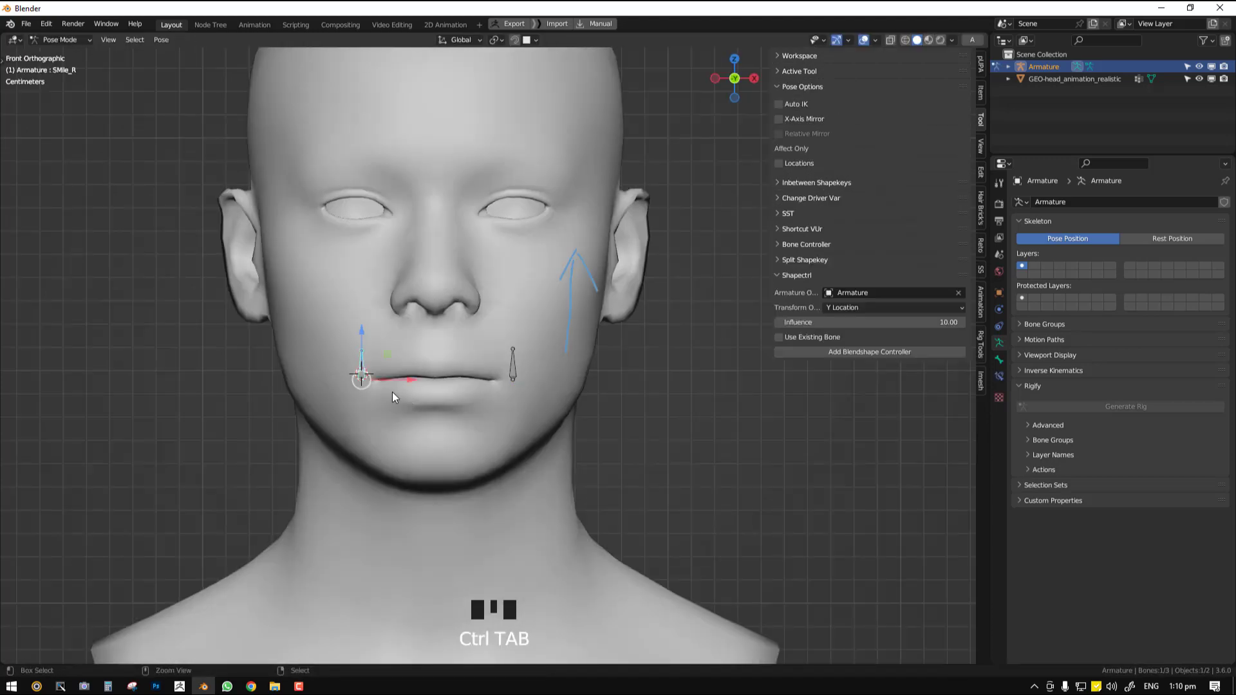
key(g)
click(361, 263)
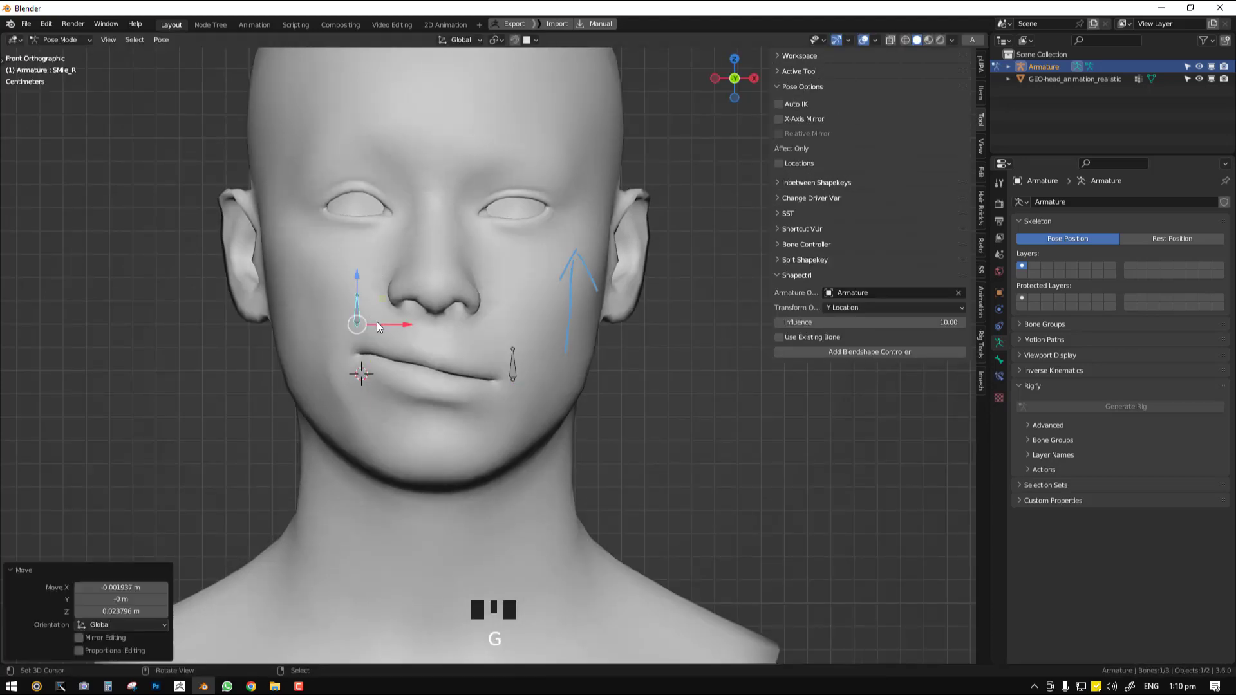
right_click(514, 370)
key(g)
right_click(547, 307)
key(a)
key(alt+g)
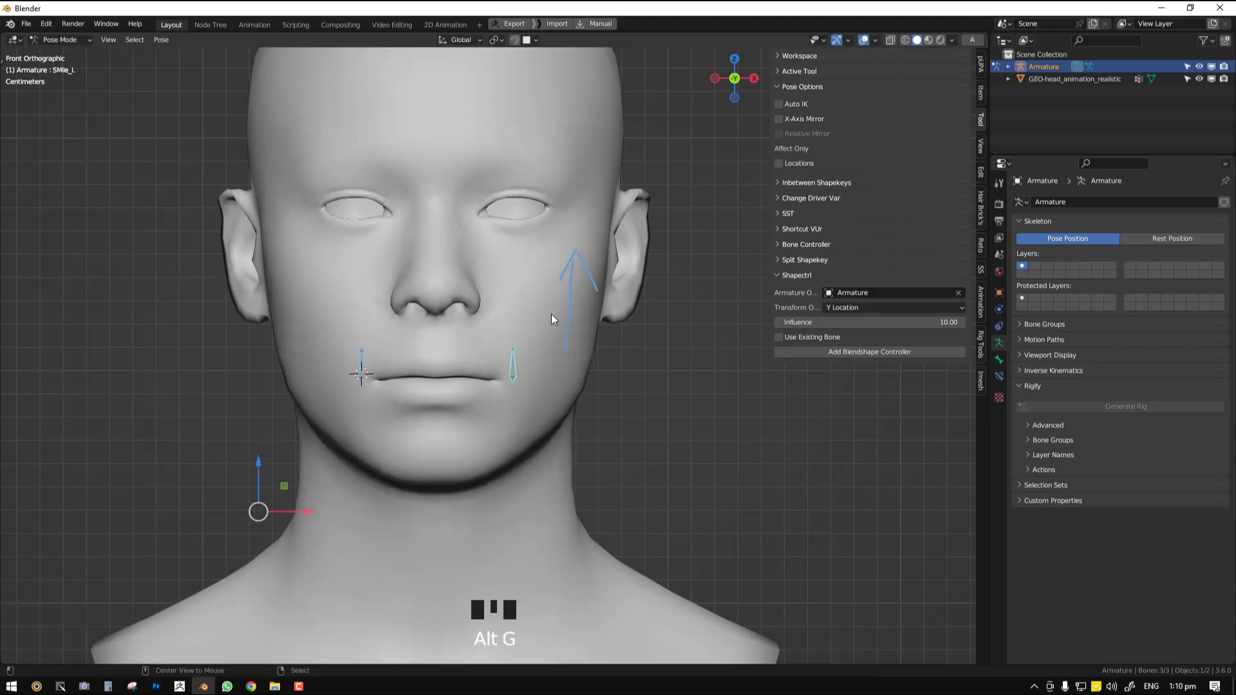
- Enable pose X-Axis Mirror, test both smile bones together, and duplicate SMile_L into SMile_L.001
right_click(362, 368)
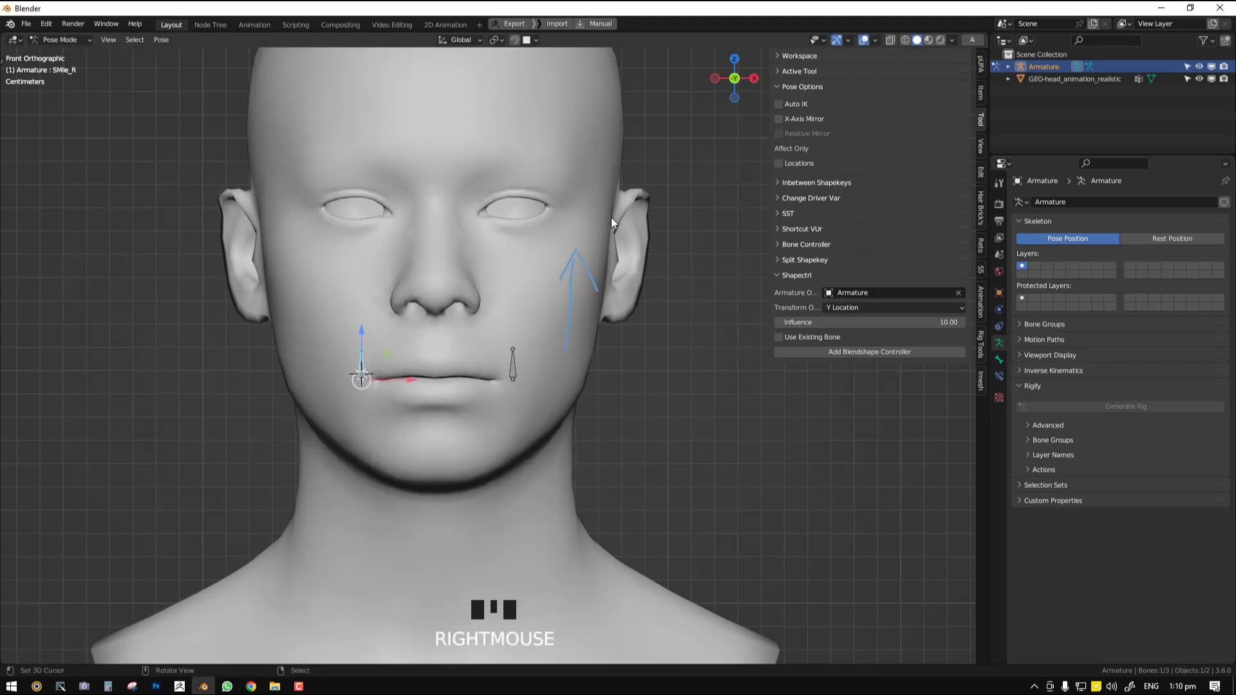
key(alt+F1)
click(921, 55)
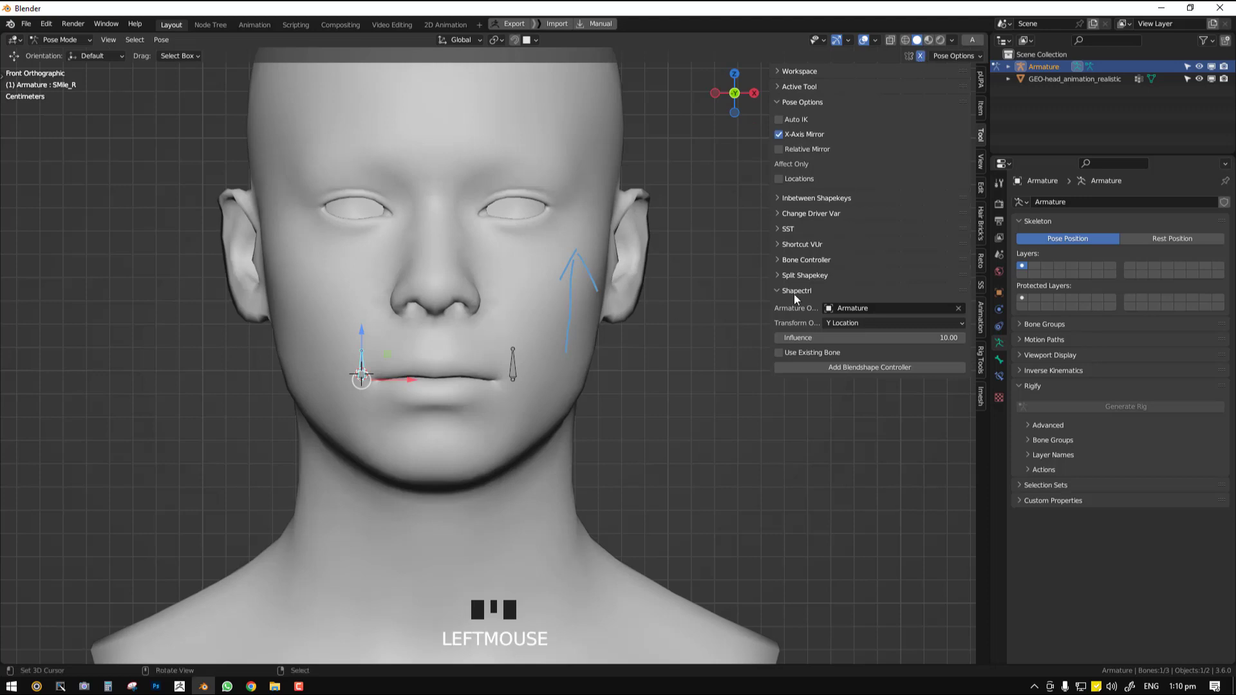
right_click(514, 360)
key(g)
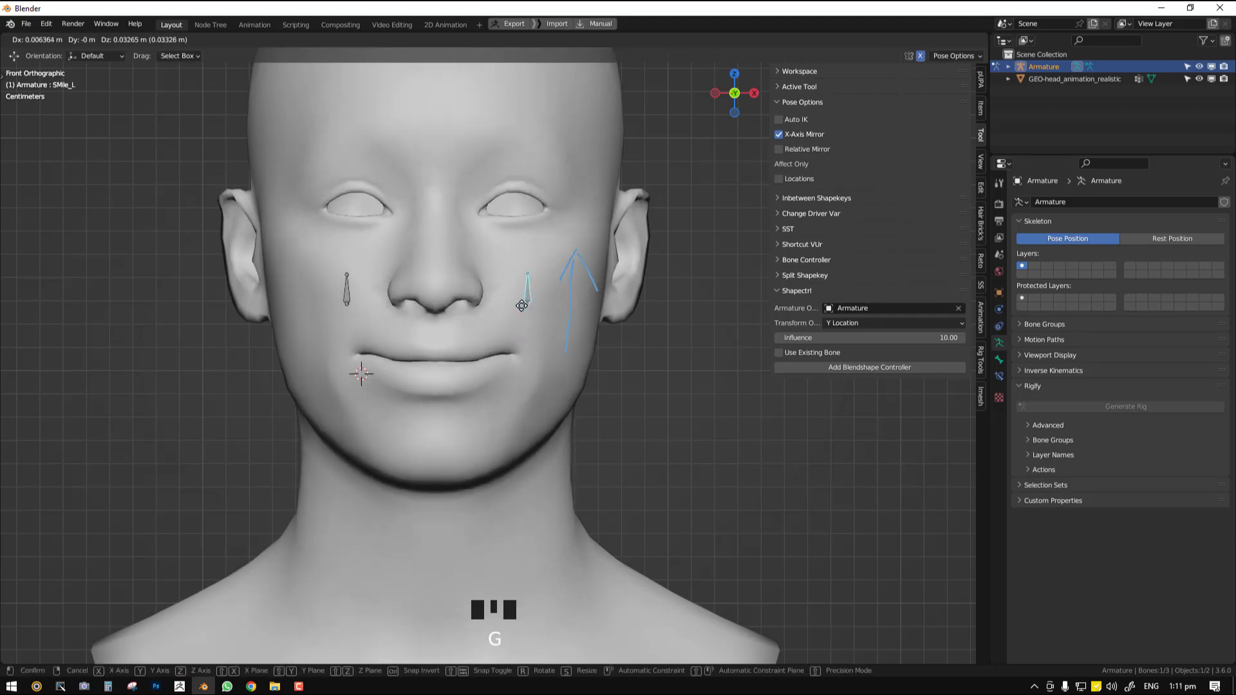
right_click(541, 365)
key(KP_1)
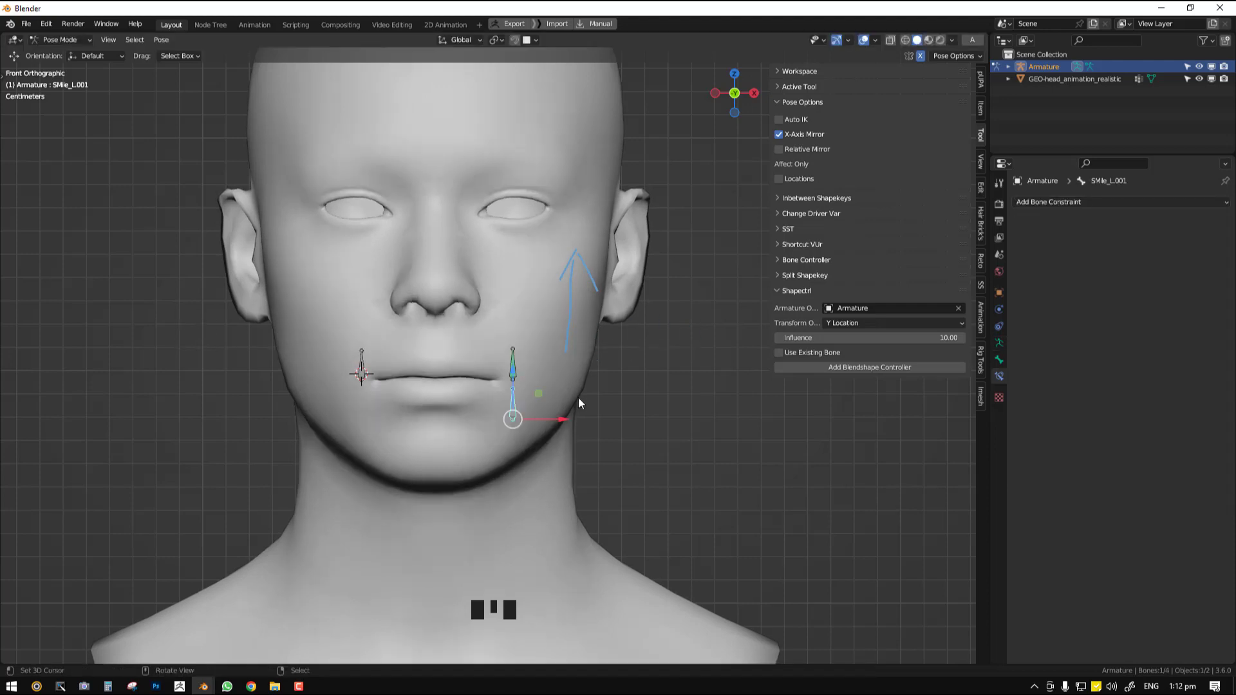